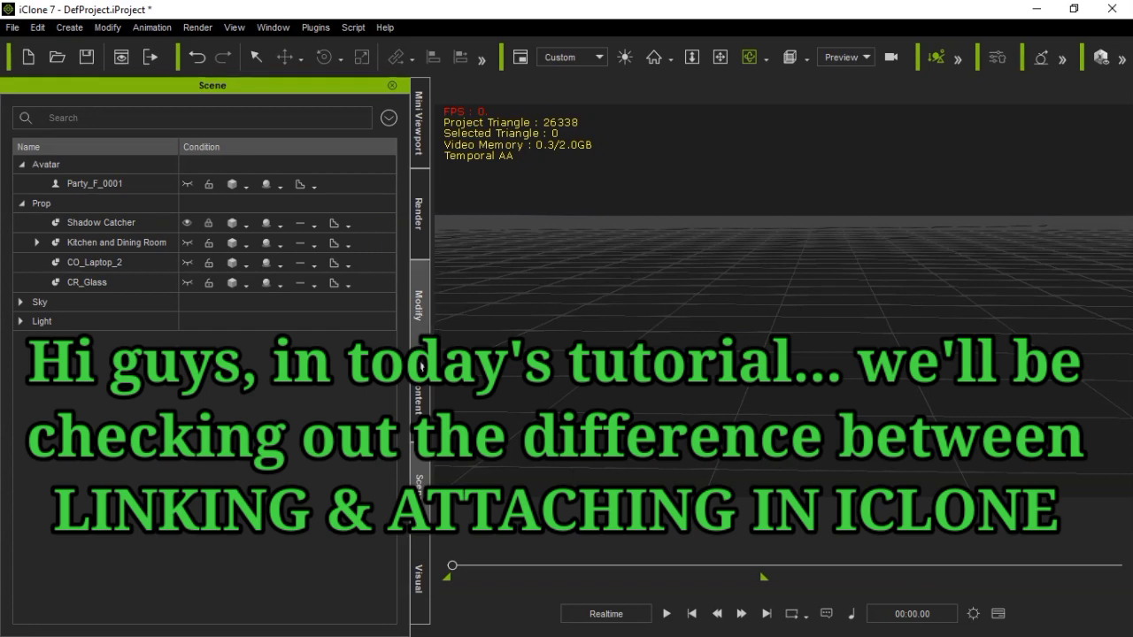
left_click(419, 392)
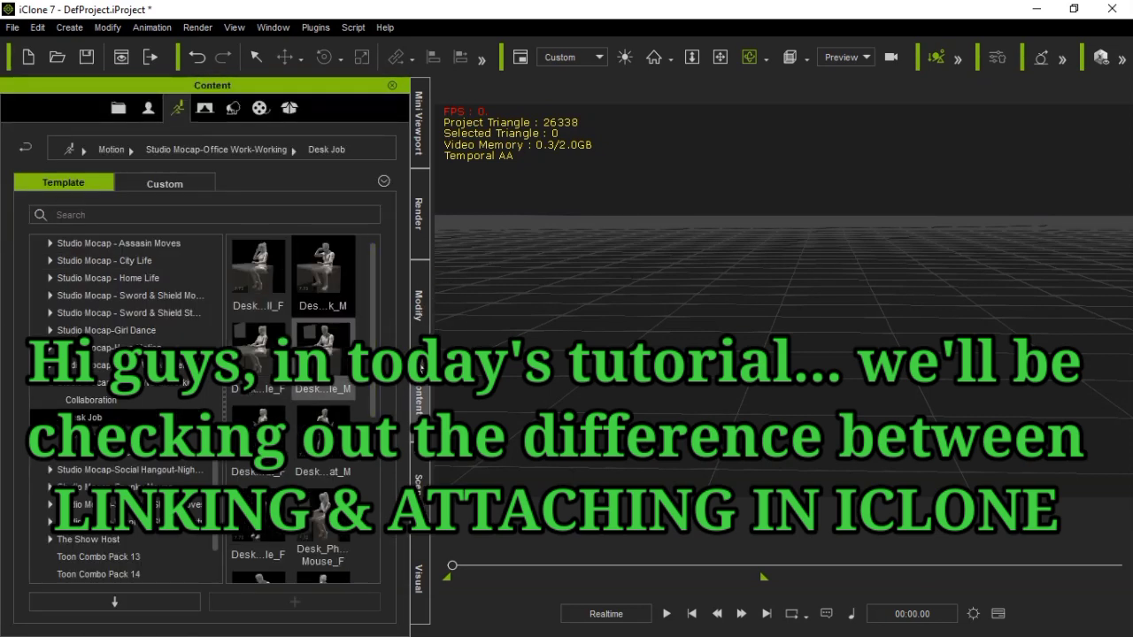
left_click(421, 299)
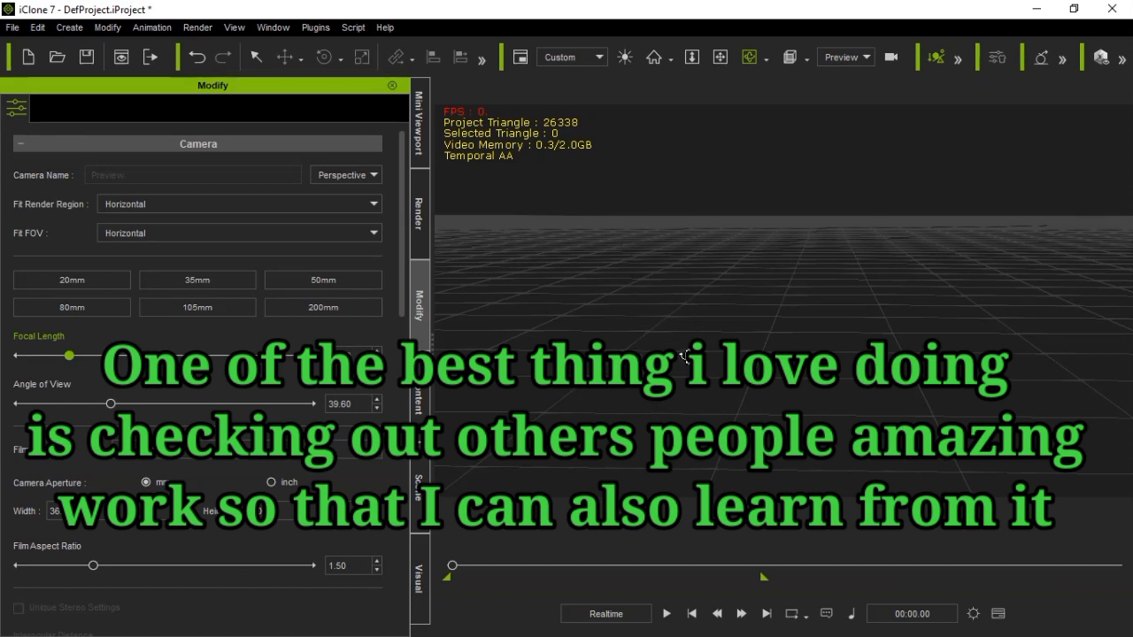
right_click(683, 357)
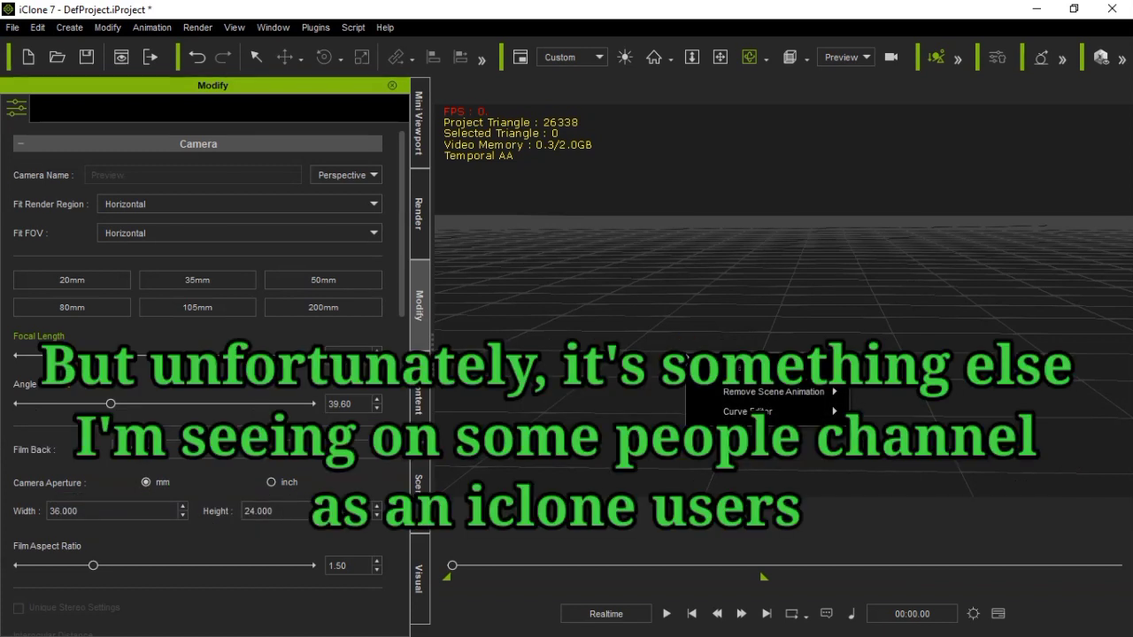
left_click(640, 336)
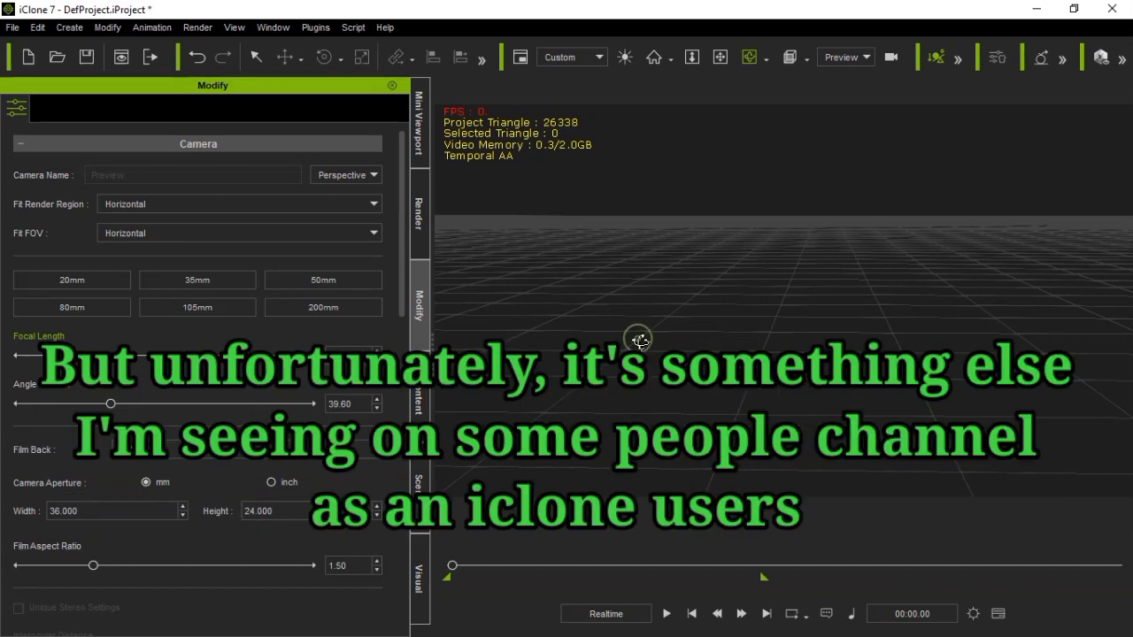
left_click(152, 27)
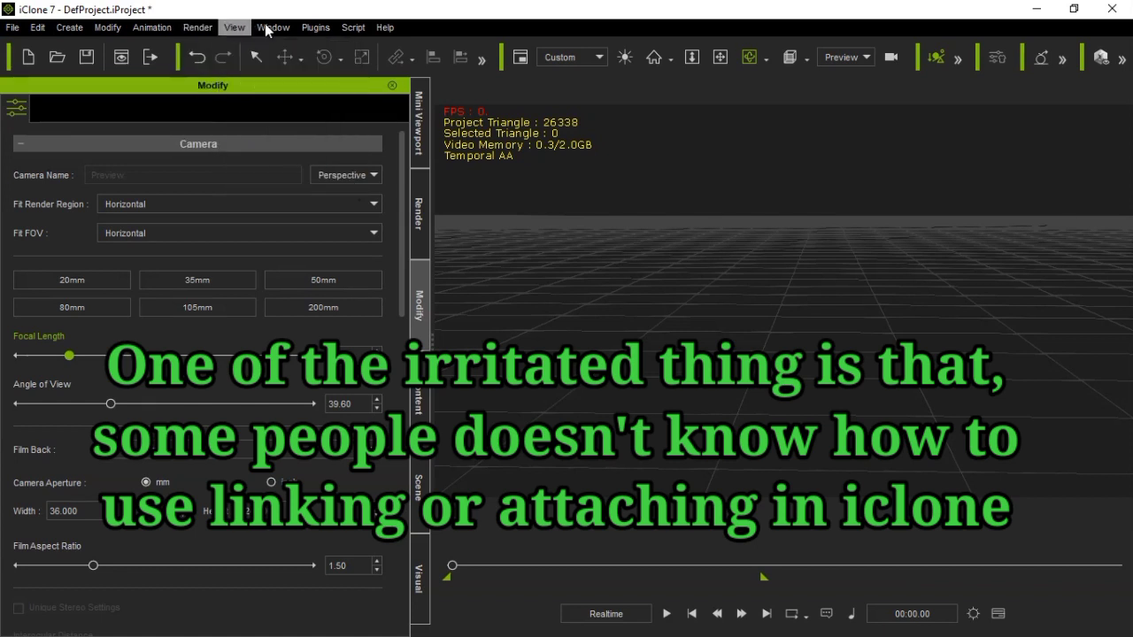
mouse_move(287, 31)
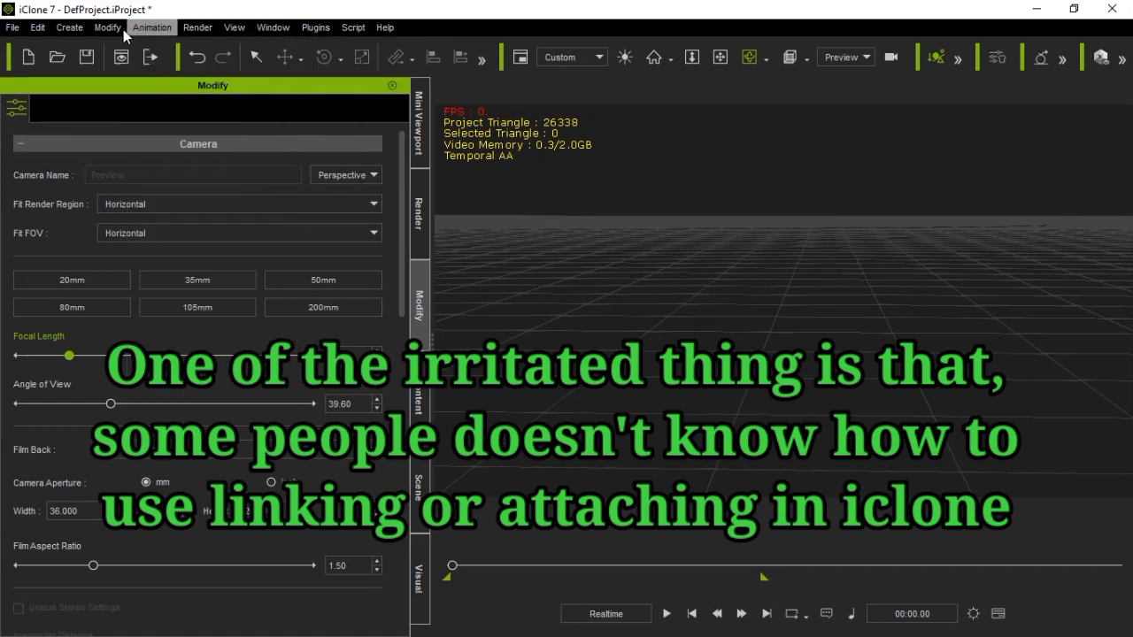
mouse_move(103, 29)
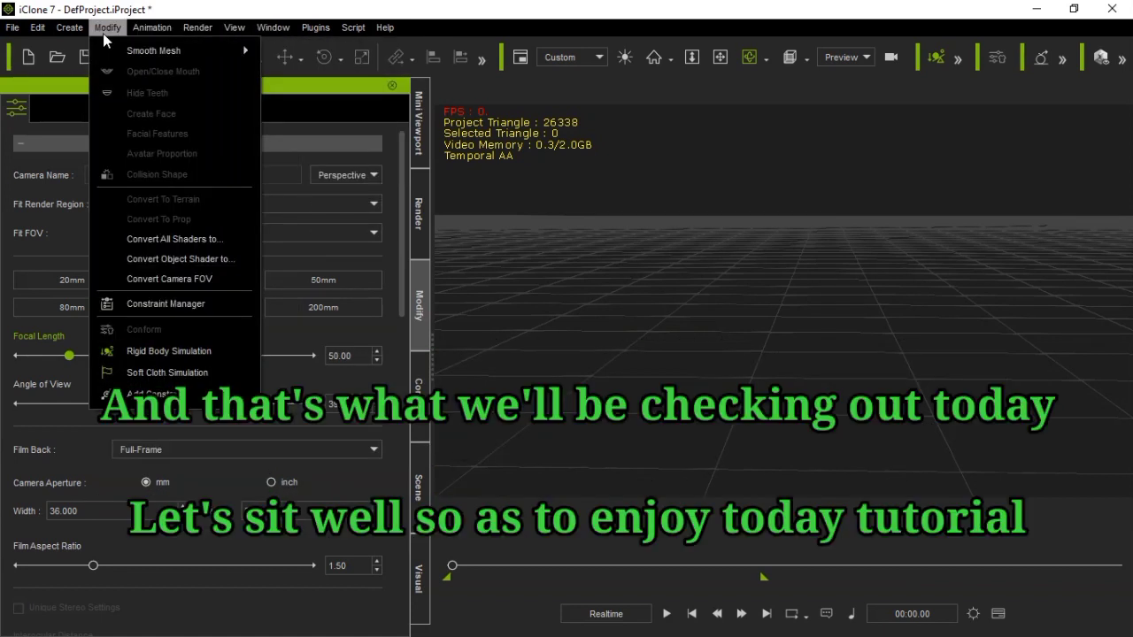
left_click(639, 306)
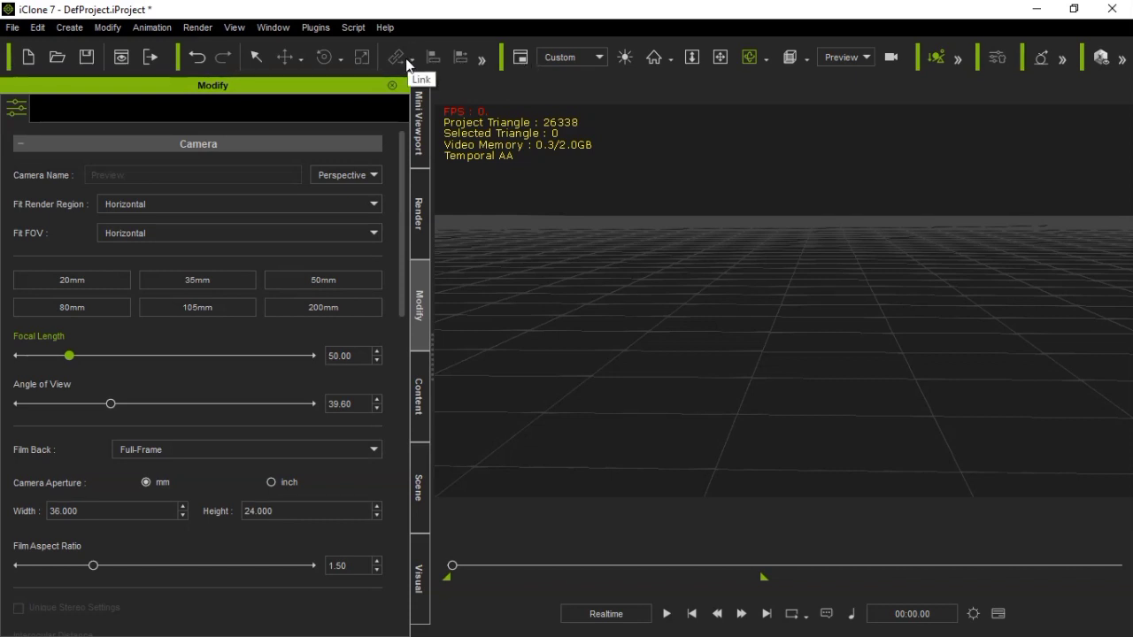
left_click(482, 60)
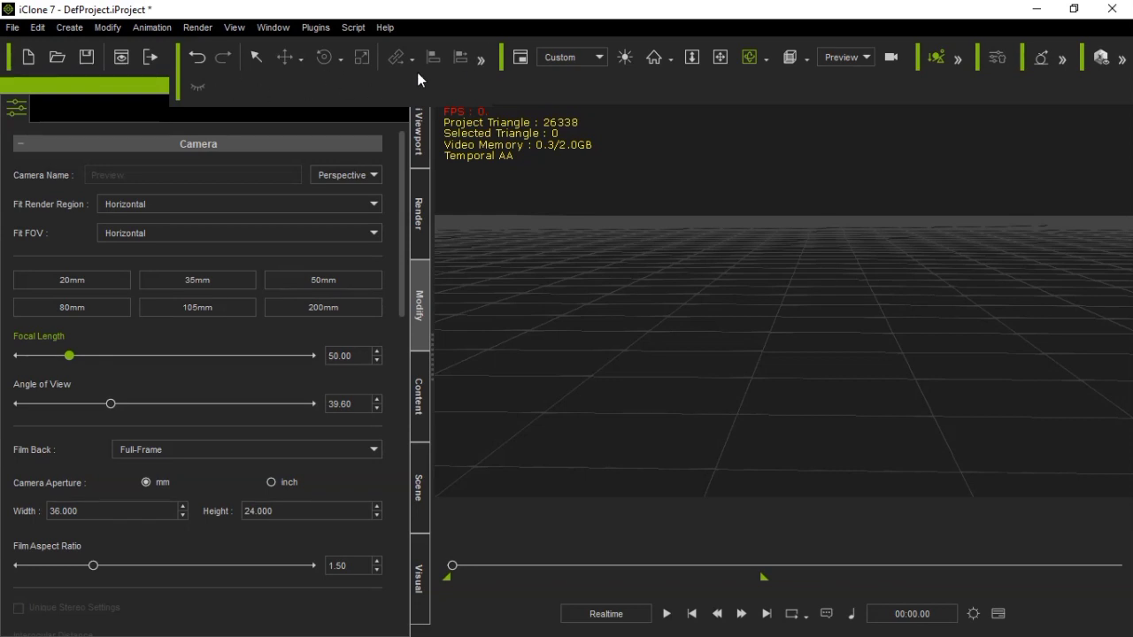
left_click(482, 60)
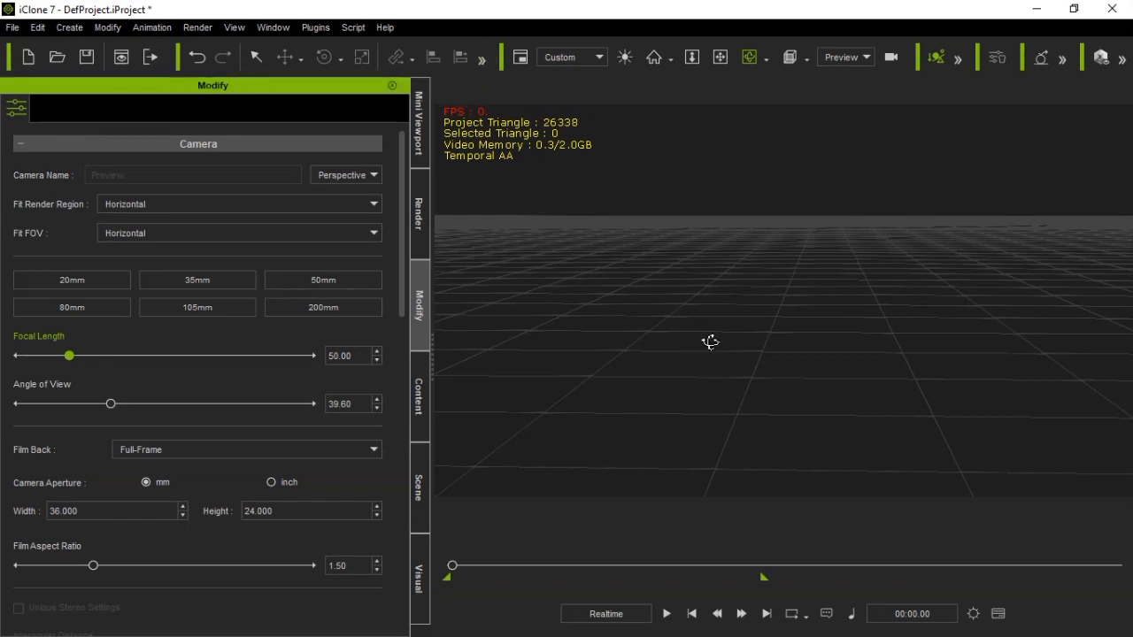
Select the CR_Glass prop in the scene list and make it visible
left_click(422, 488)
left_click(95, 280)
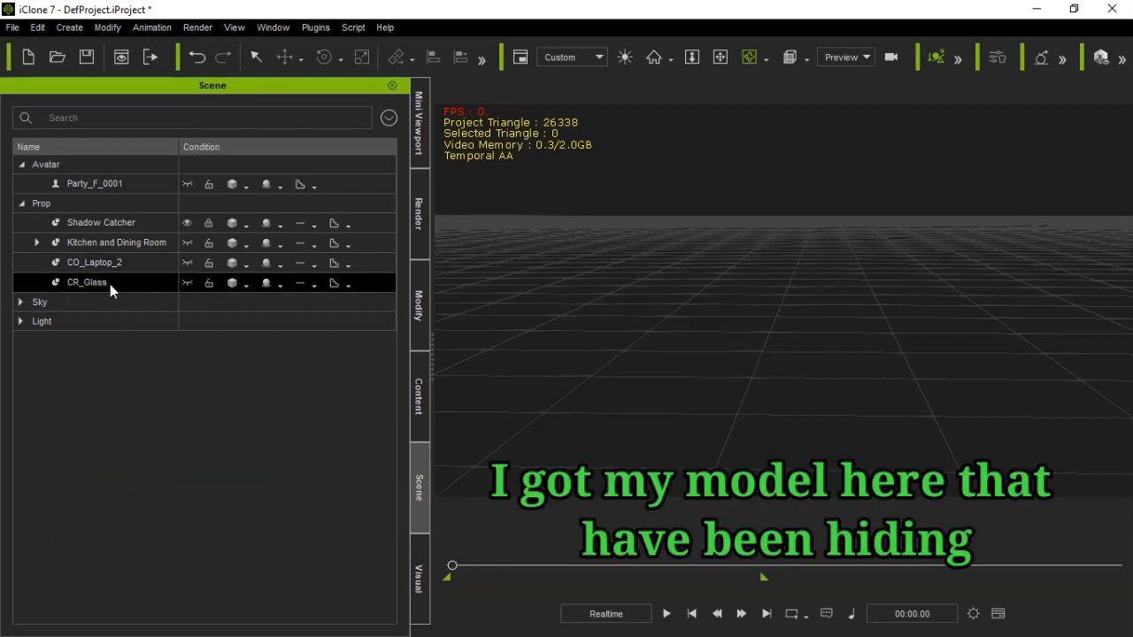
left_click(110, 284)
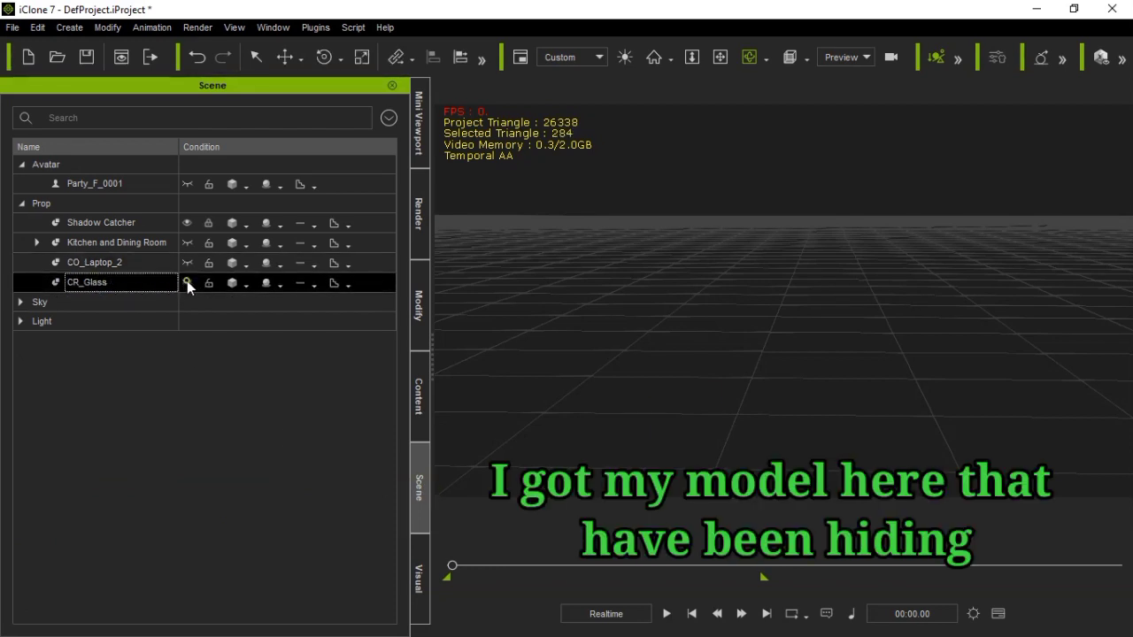
left_click(187, 283)
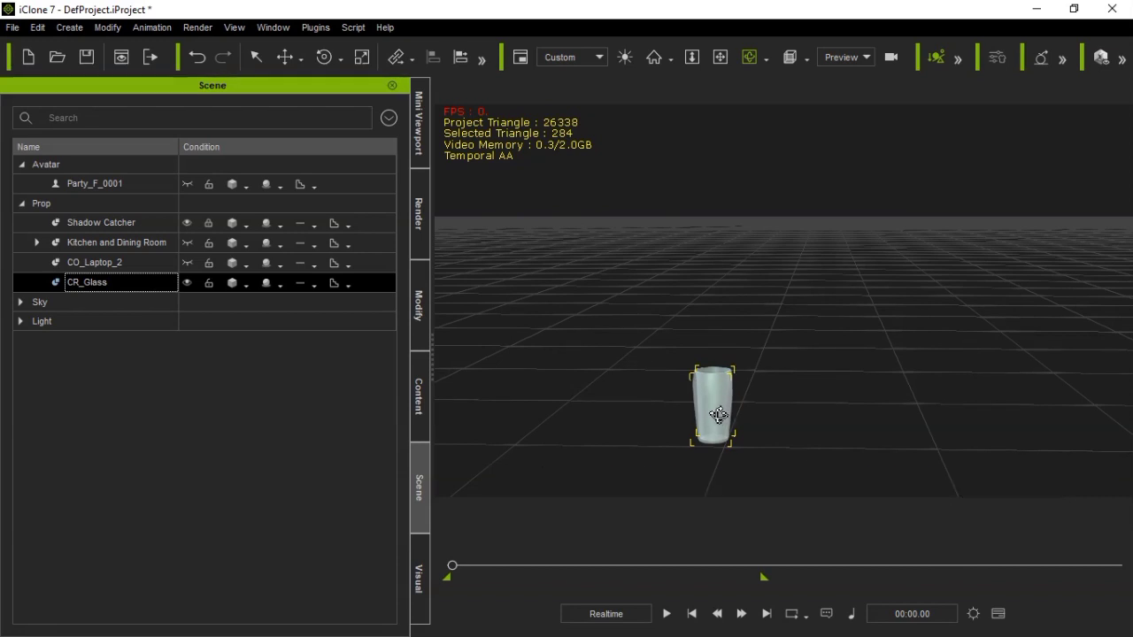
Look over the Link and Attach options available for the glass, and hide the glass again
right_click(716, 411)
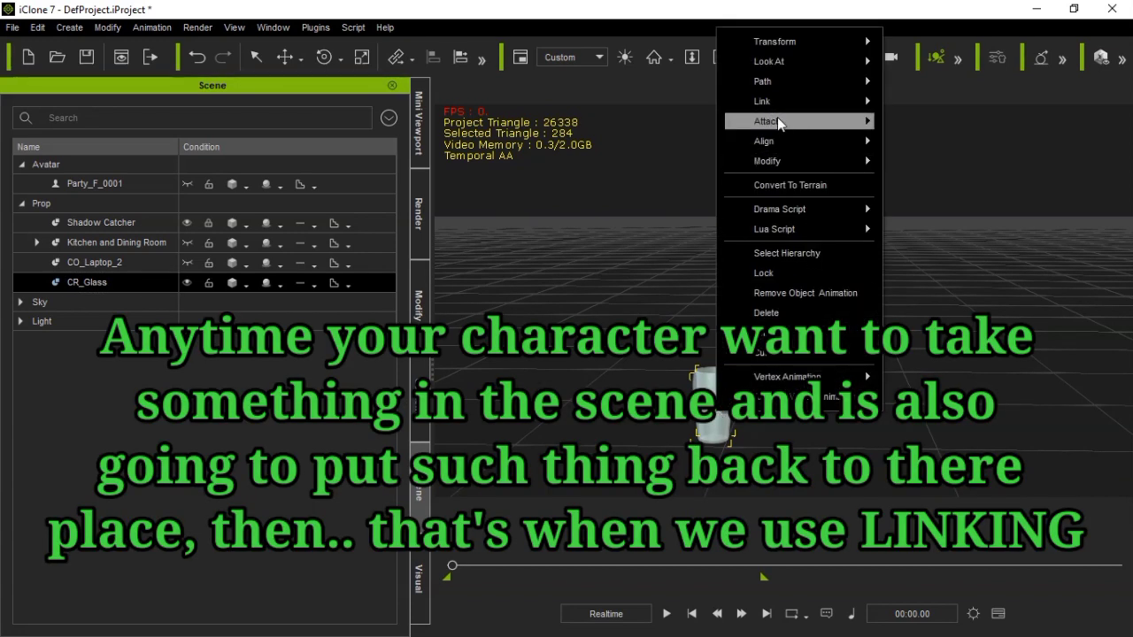
mouse_move(777, 121)
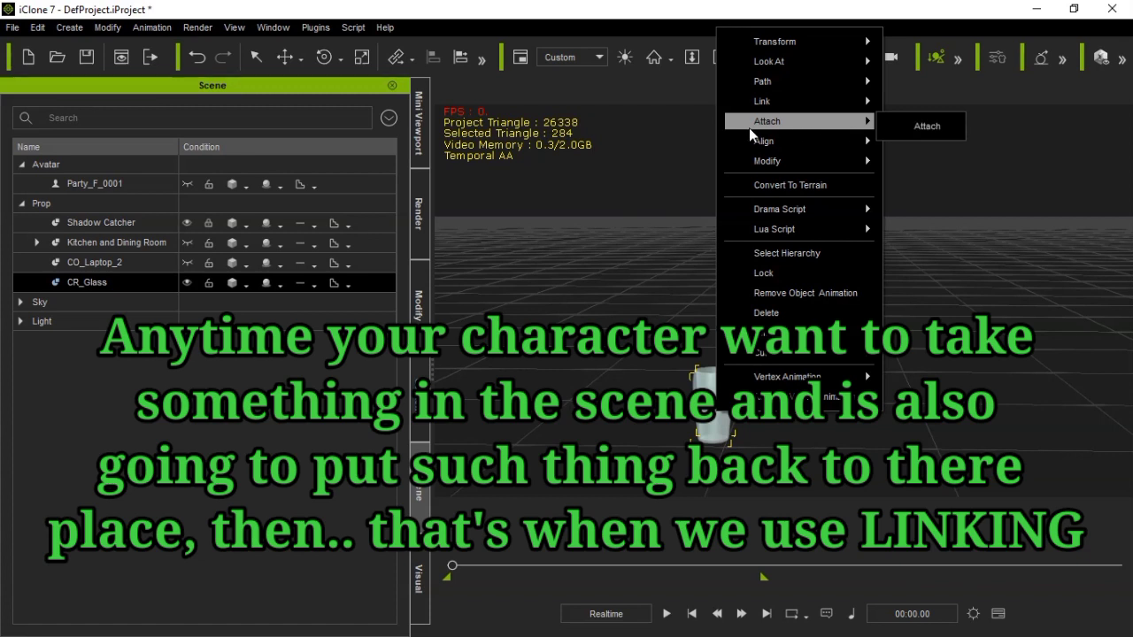
mouse_move(803, 104)
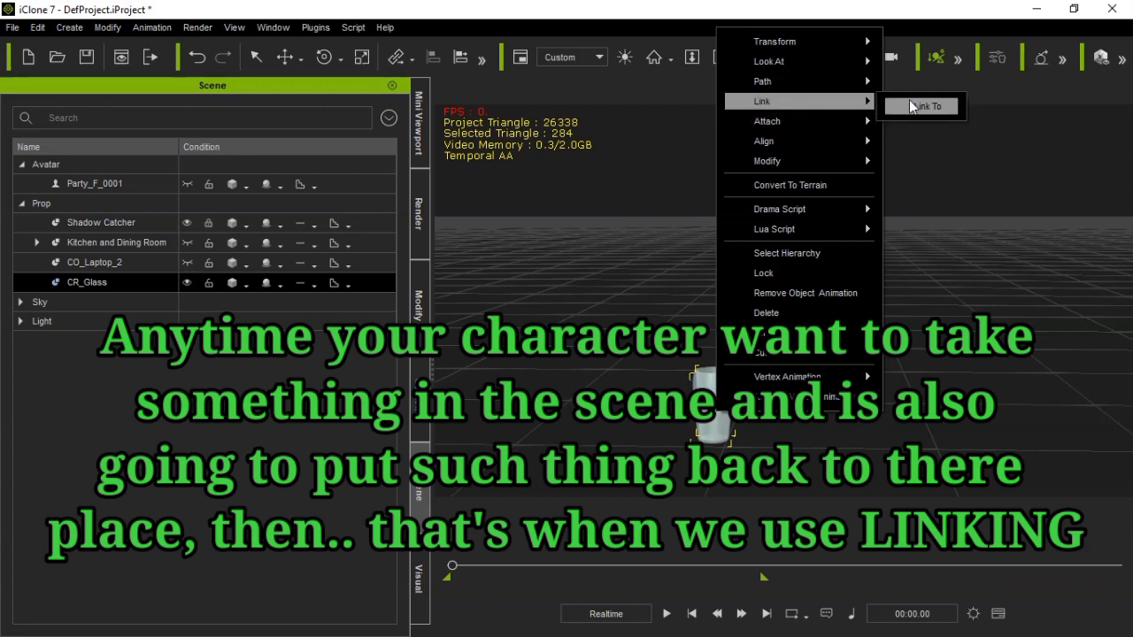
left_click(155, 423)
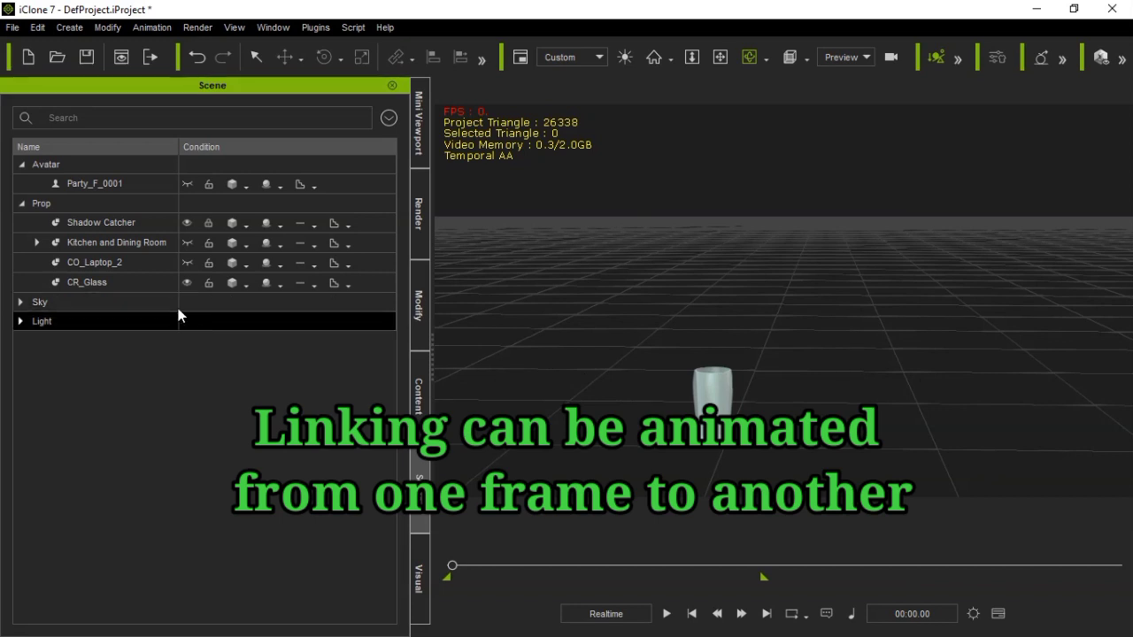
left_click(187, 284)
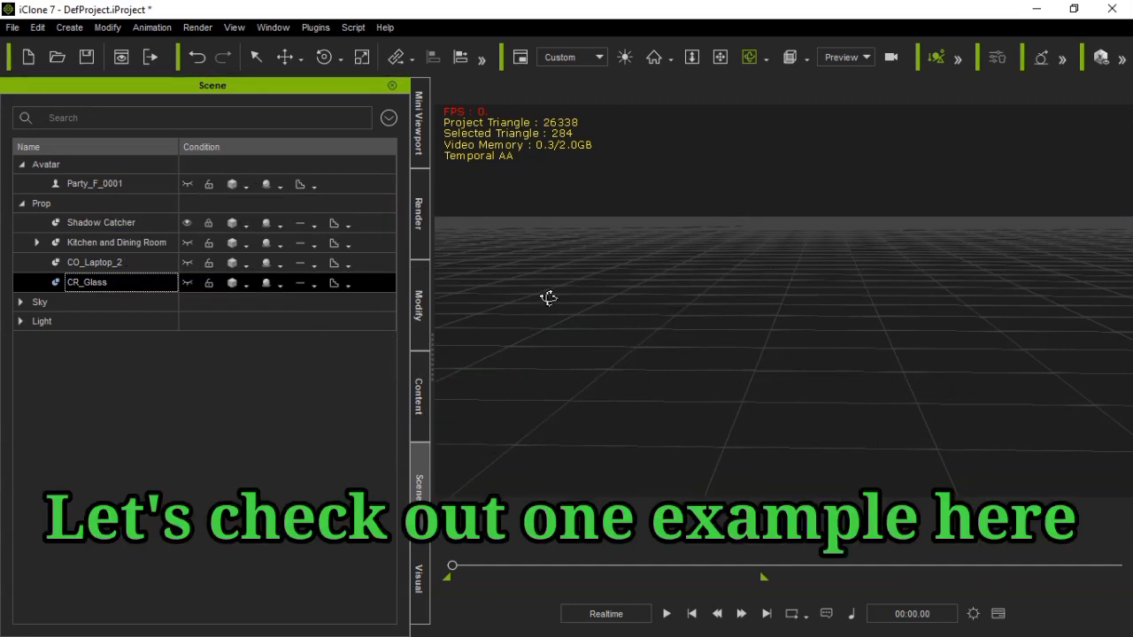
Make the Party_F_0001 avatar and the Kitchen and Dining Room, CO_Laptop_2 and CR_Glass props visible
left_click(186, 184)
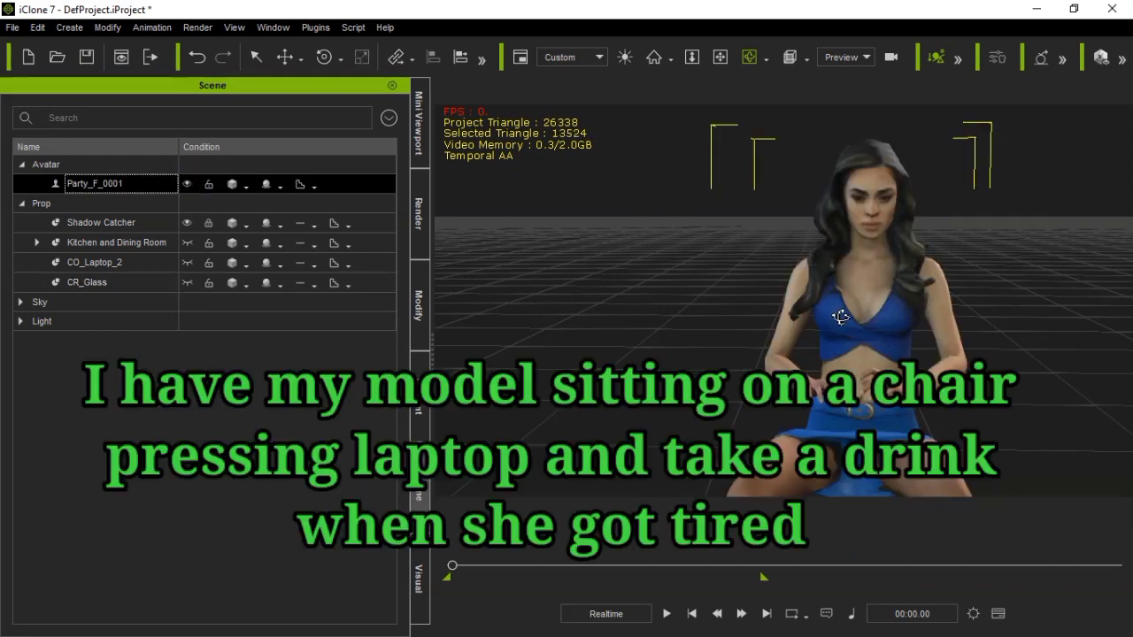
left_click(187, 243)
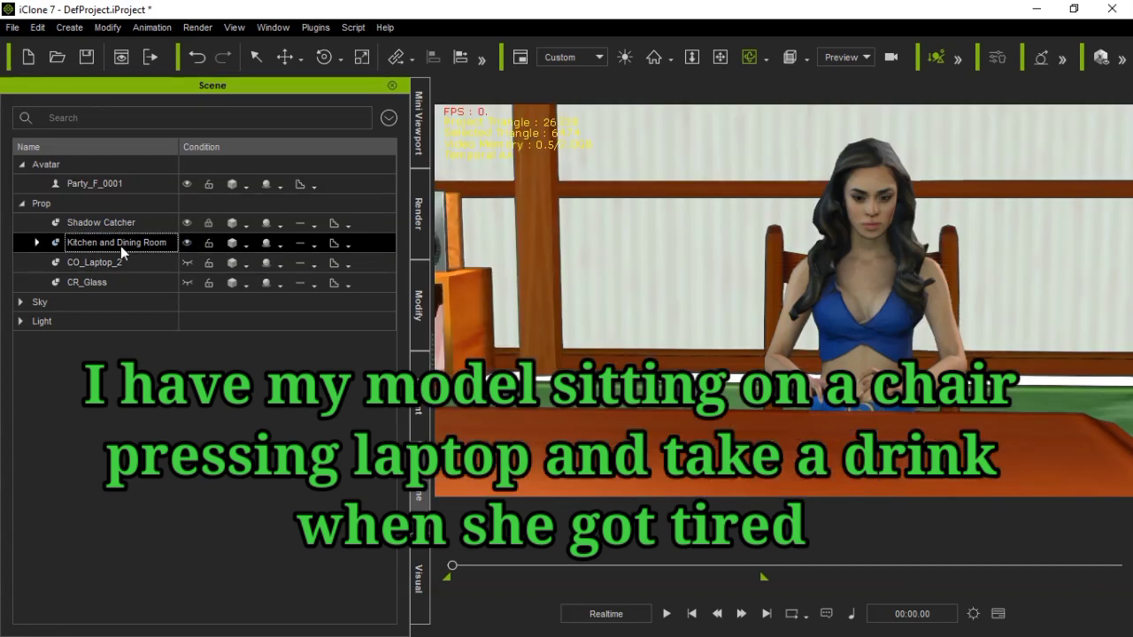
left_click(187, 263)
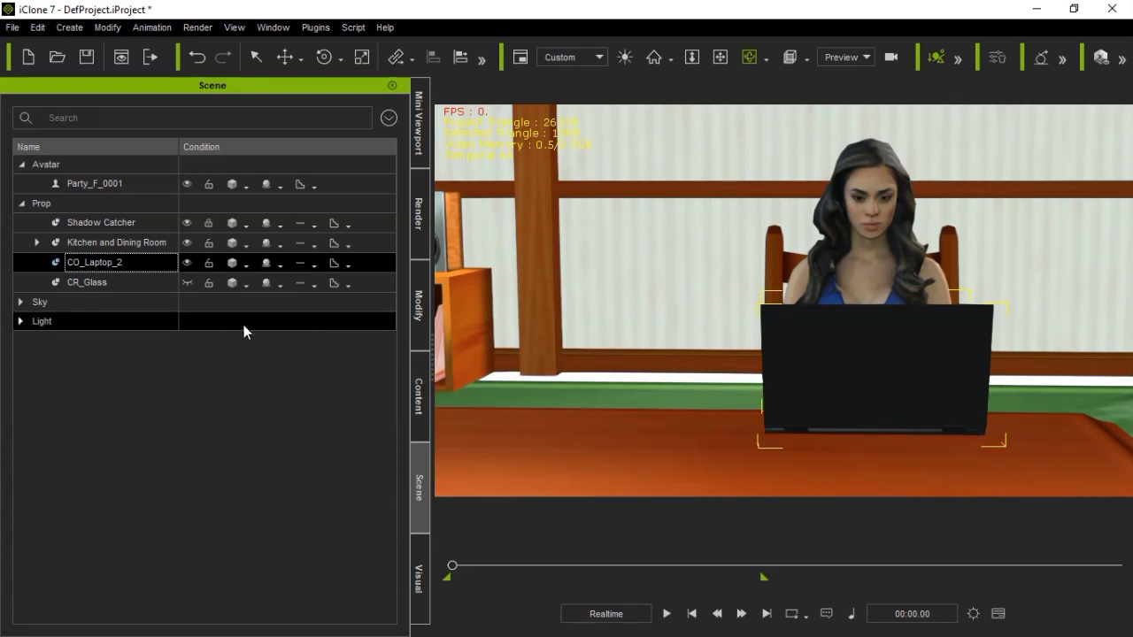
left_click(188, 282)
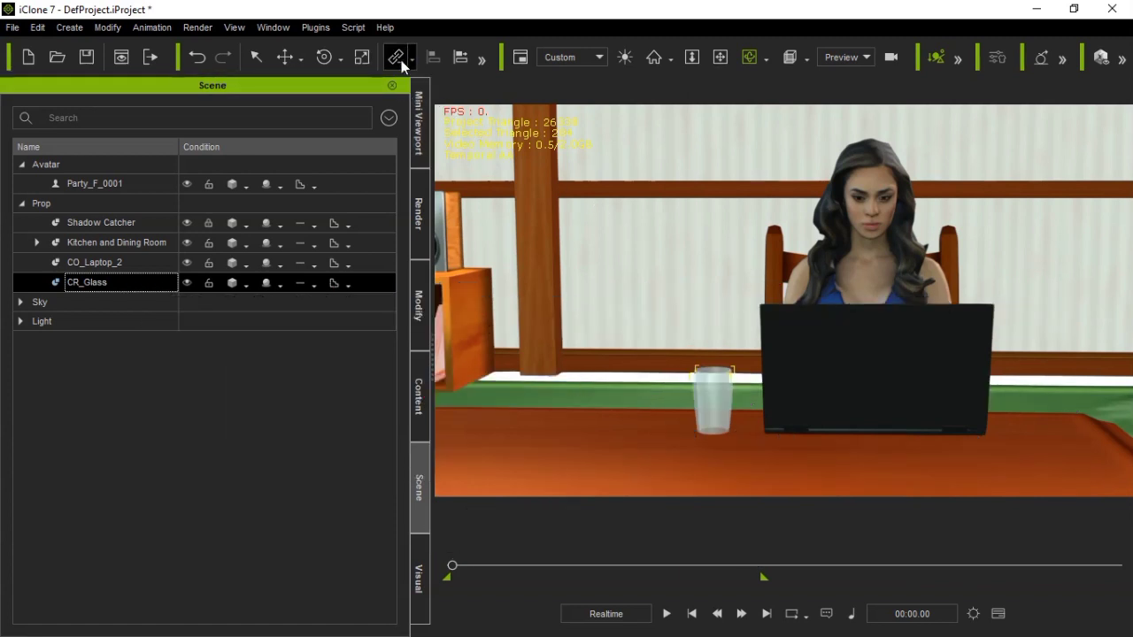
right_click(725, 393)
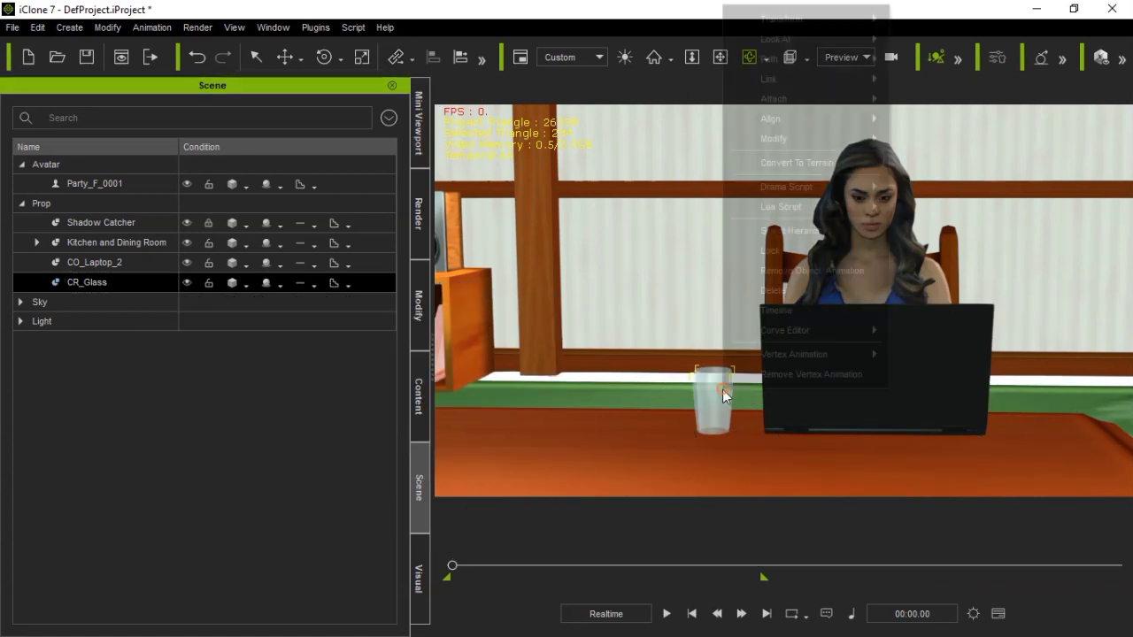
mouse_move(770, 99)
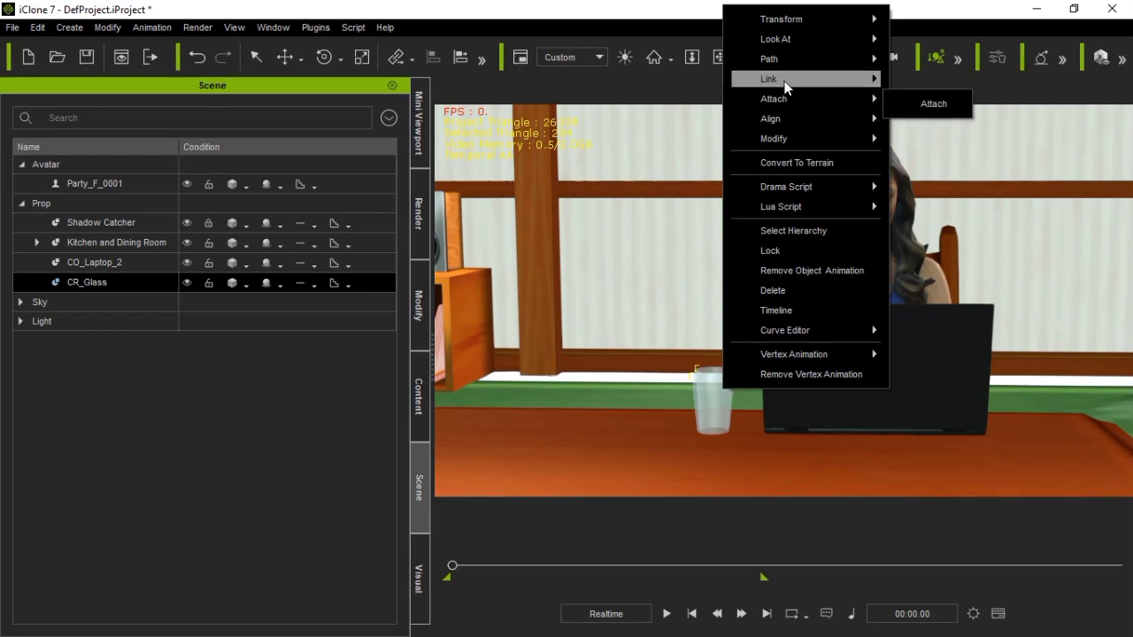
left_click(364, 446)
Play the animation and pause it at about 00:05.05, where the avatar's hand reaches the glass
left_click(667, 614)
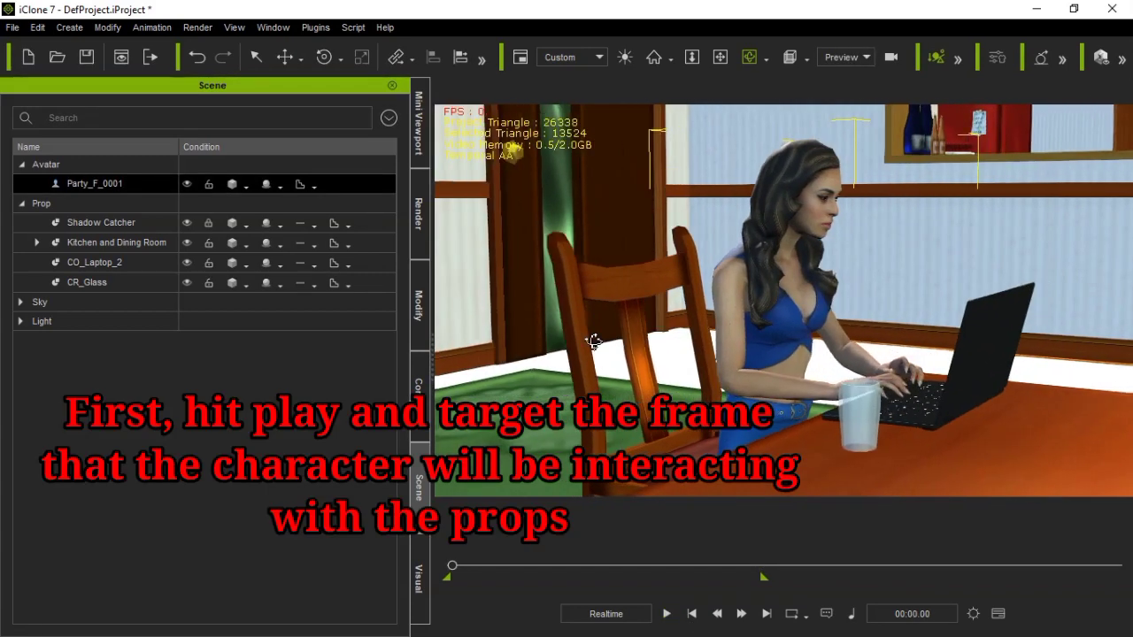
left_click_drag(593, 341, 577, 340)
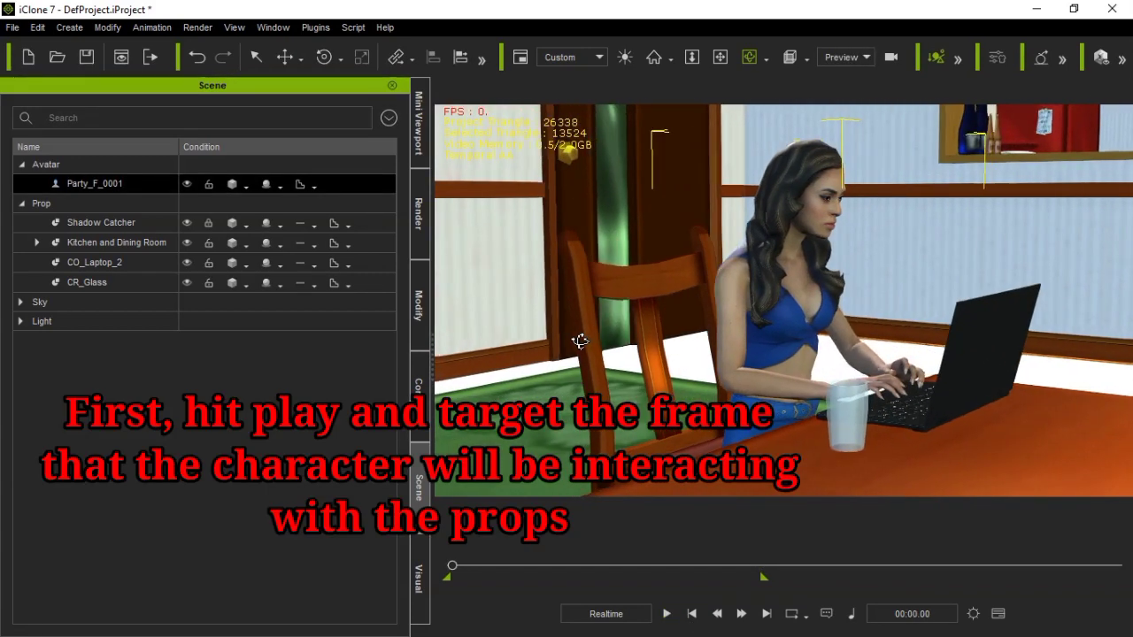
left_click(668, 613)
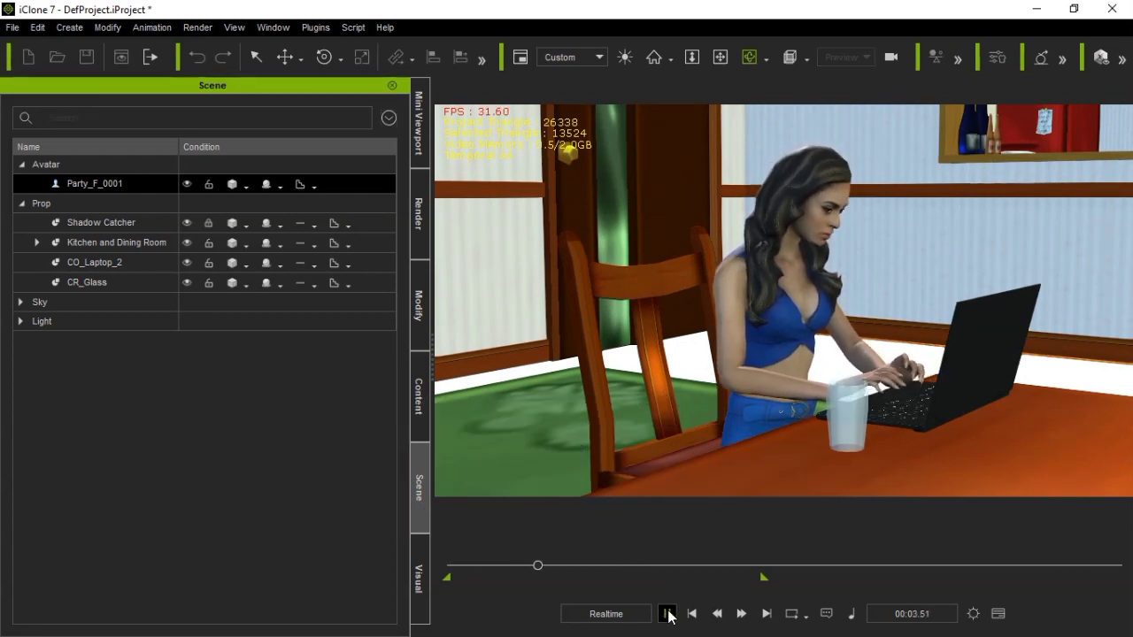
left_click(667, 613)
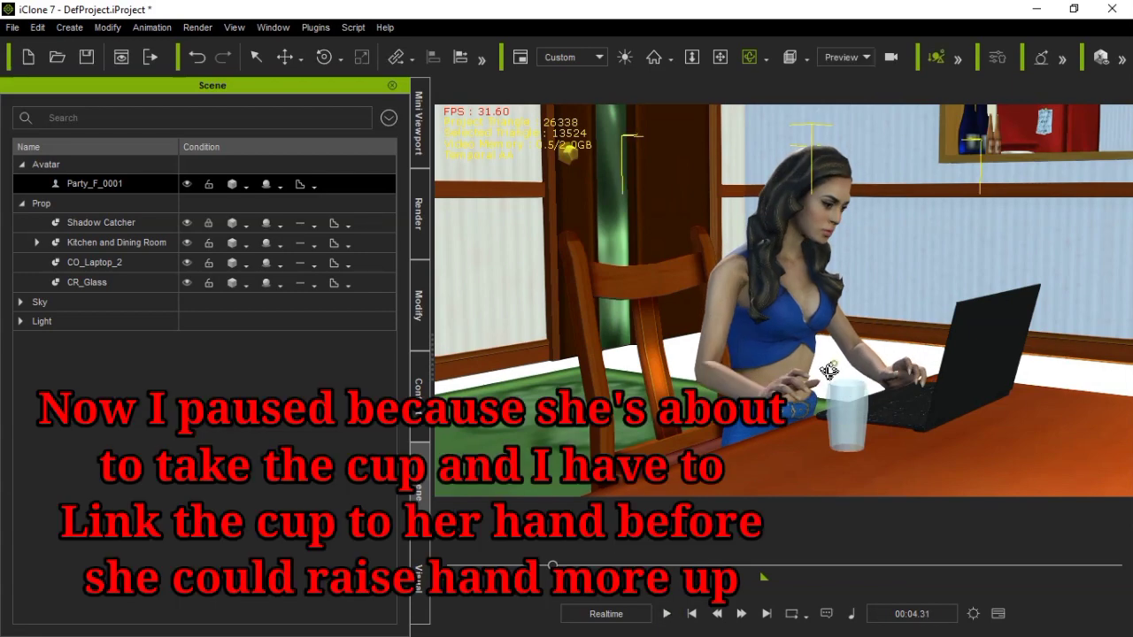
right_click_drag(828, 370, 539, 378)
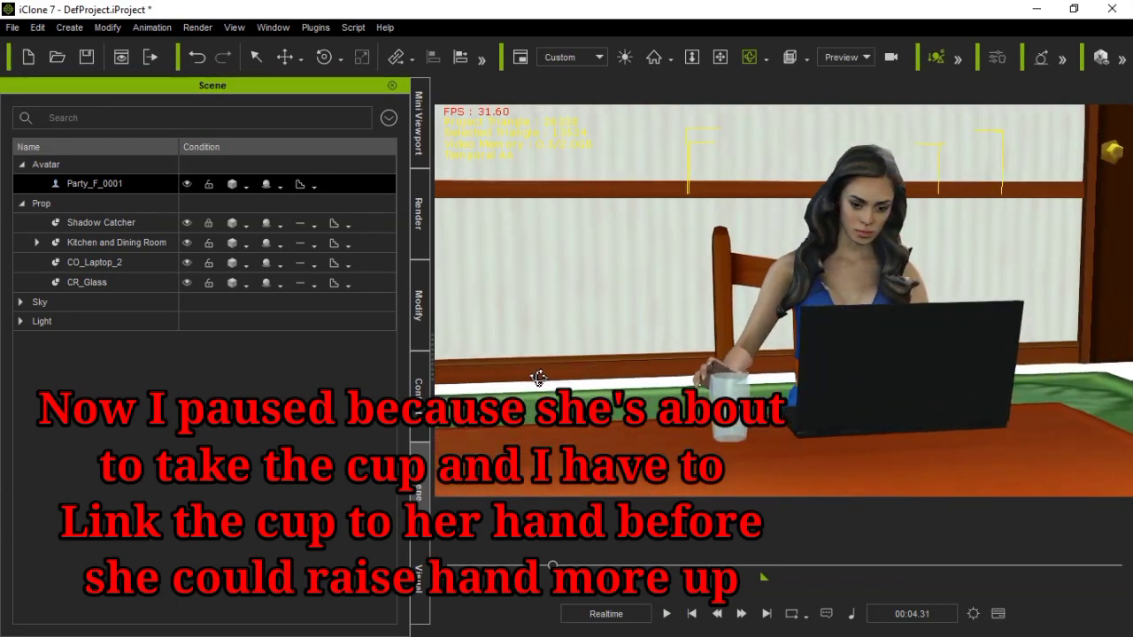
left_click(665, 613)
left_click(664, 613)
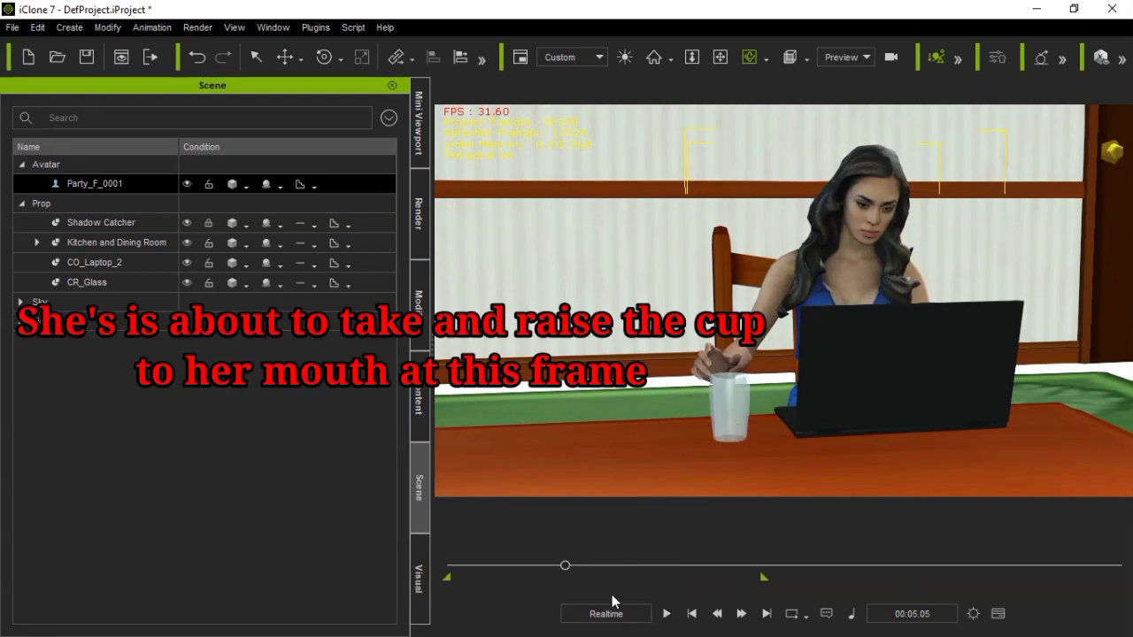
Open the Timeline and set the current frame to 296, just before the avatar lifts the glass
key("F3")
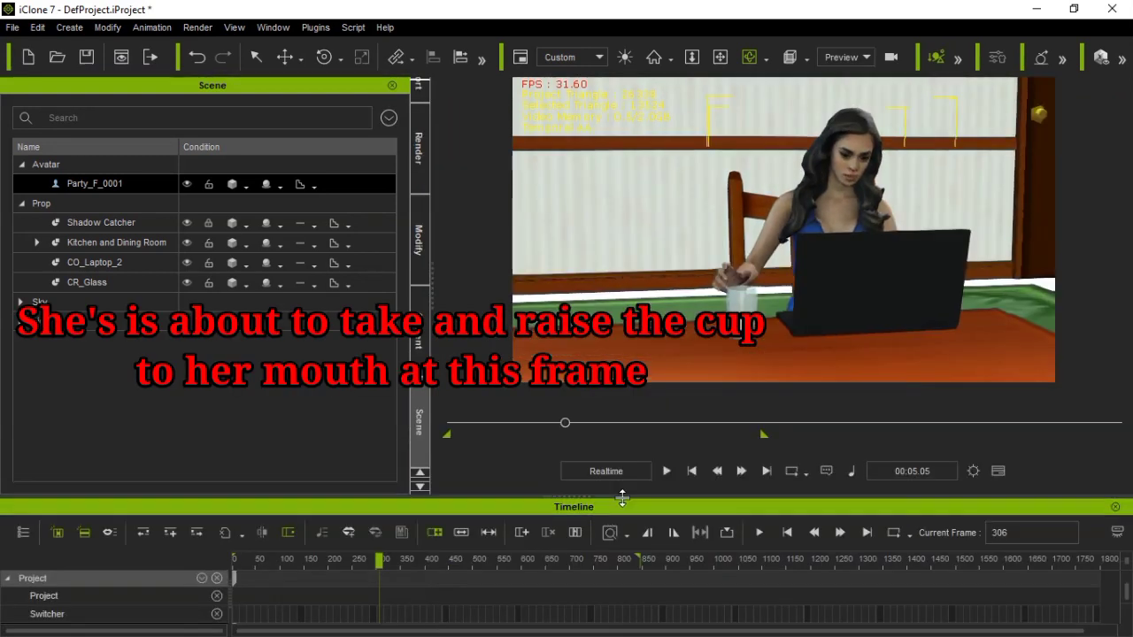
left_click(380, 558)
left_click_drag(377, 559, 374, 561)
Frame the avatar's hand and the glass in a close side view to examine where they meet
scroll(650, 330, "up", 1)
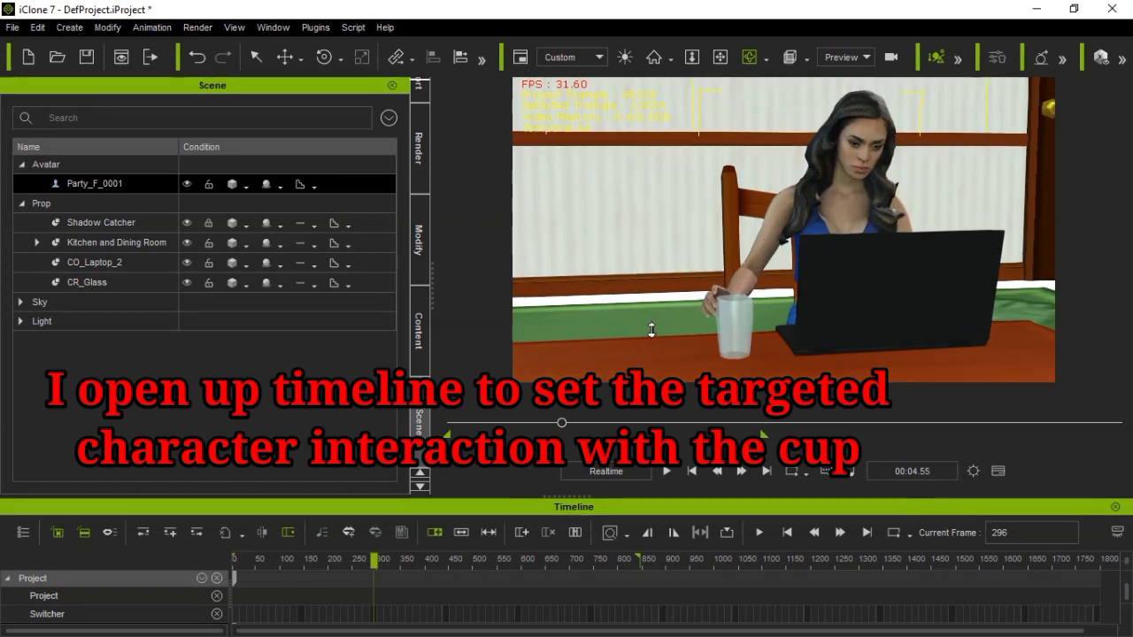
left_click(717, 62)
left_click_drag(713, 154, 715, 124)
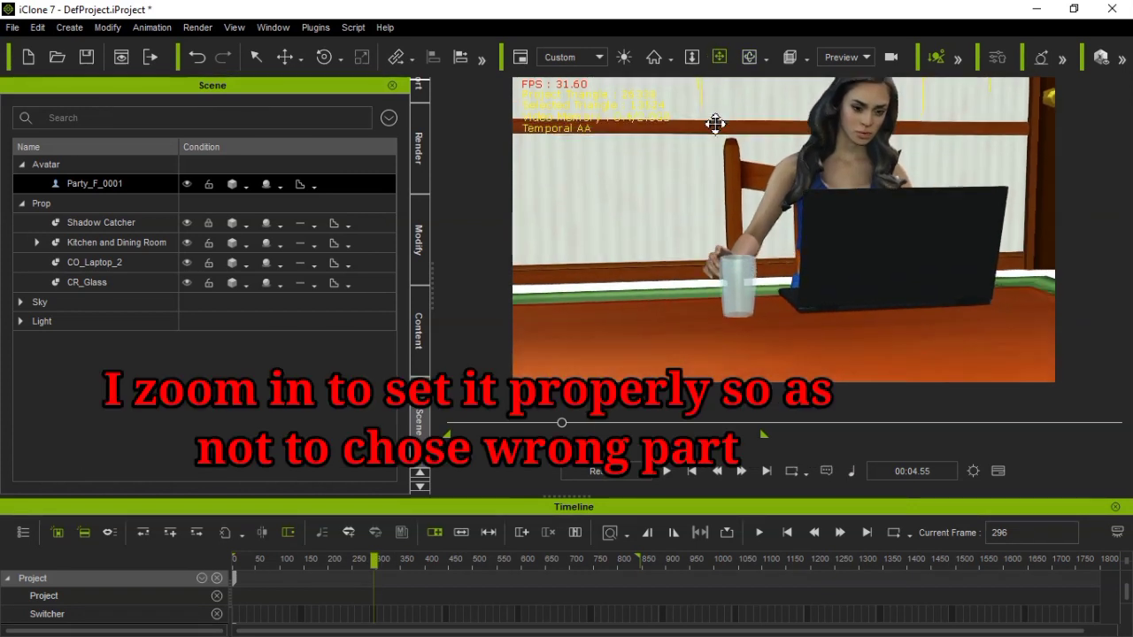
scroll(711, 151, "up", 2)
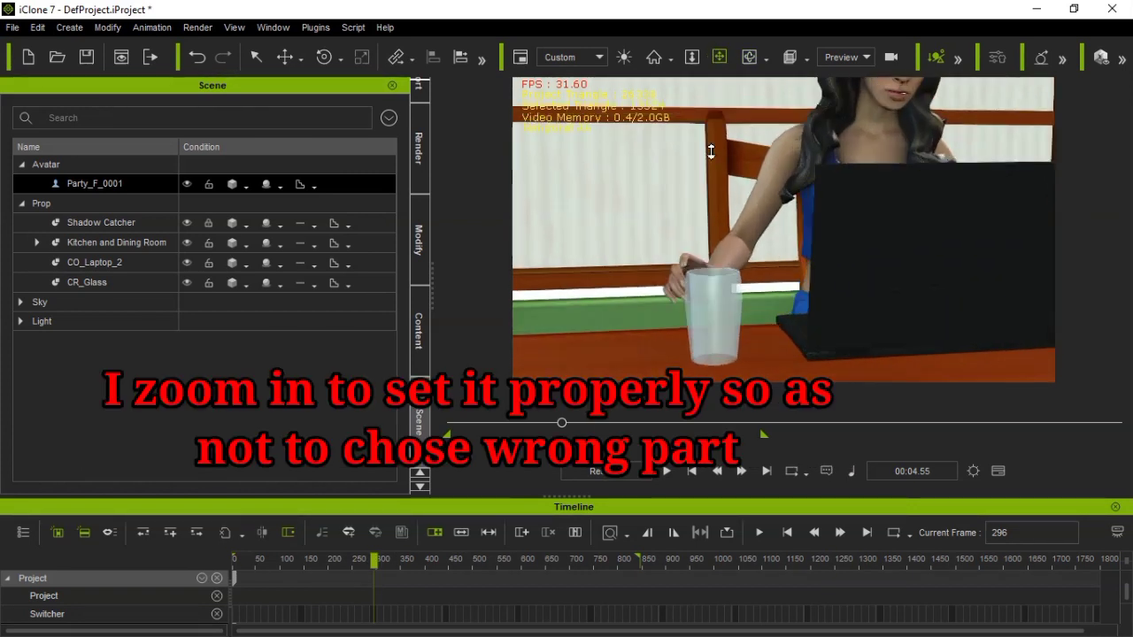
left_click(749, 56)
left_click_drag(643, 227, 888, 269)
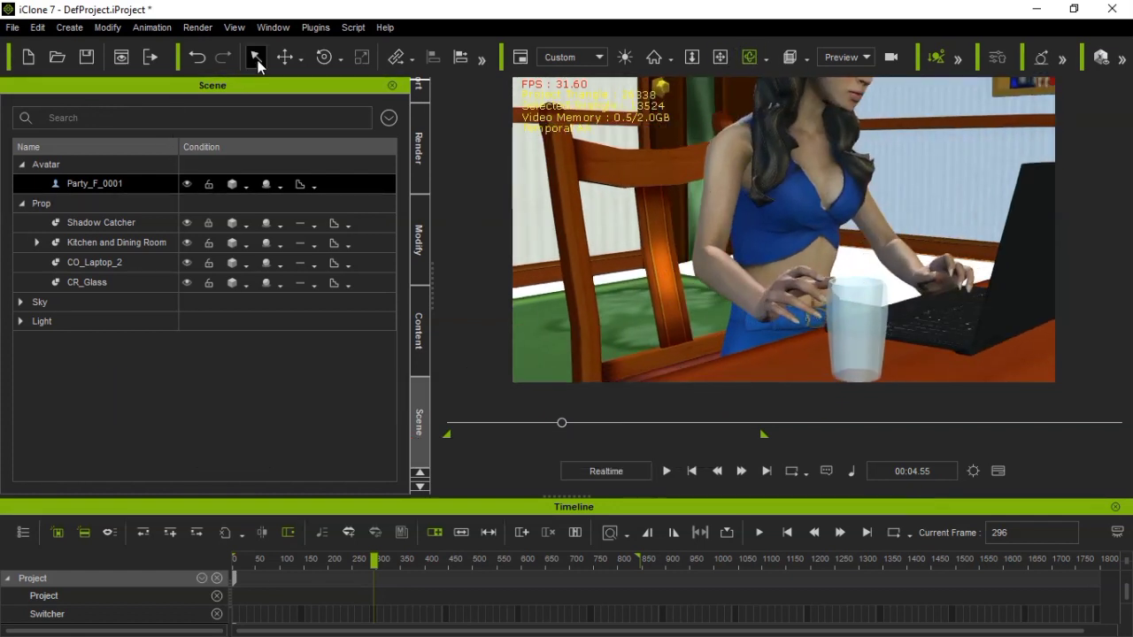
Move the CR_Glass prop in local space across the table until it sits under the avatar's right hand at frame 296
left_click(857, 306)
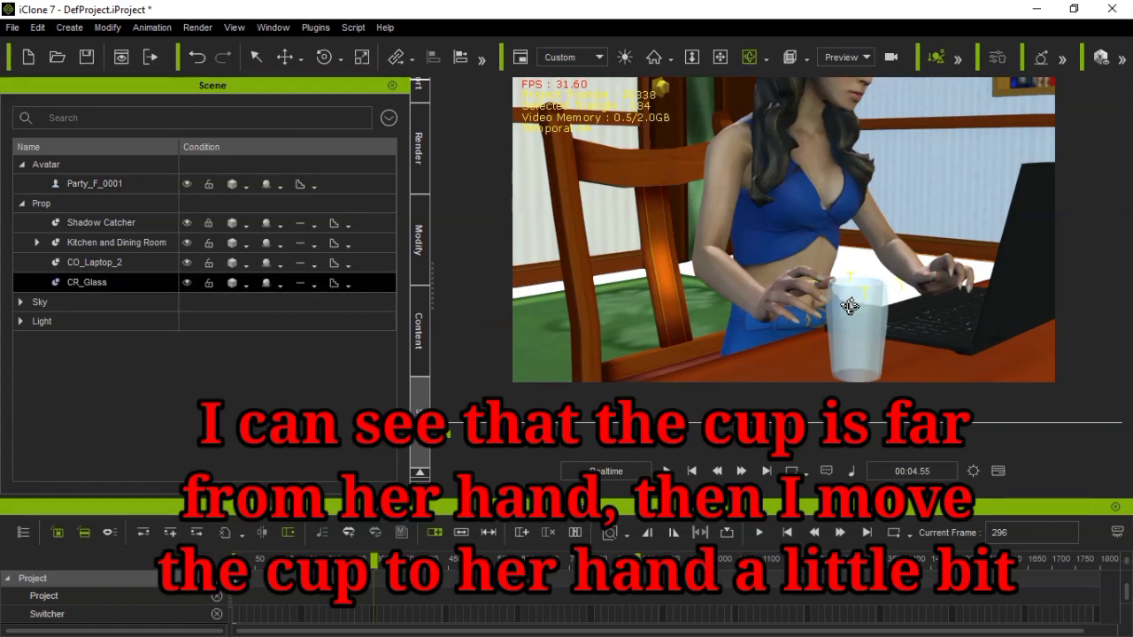
left_click(302, 59)
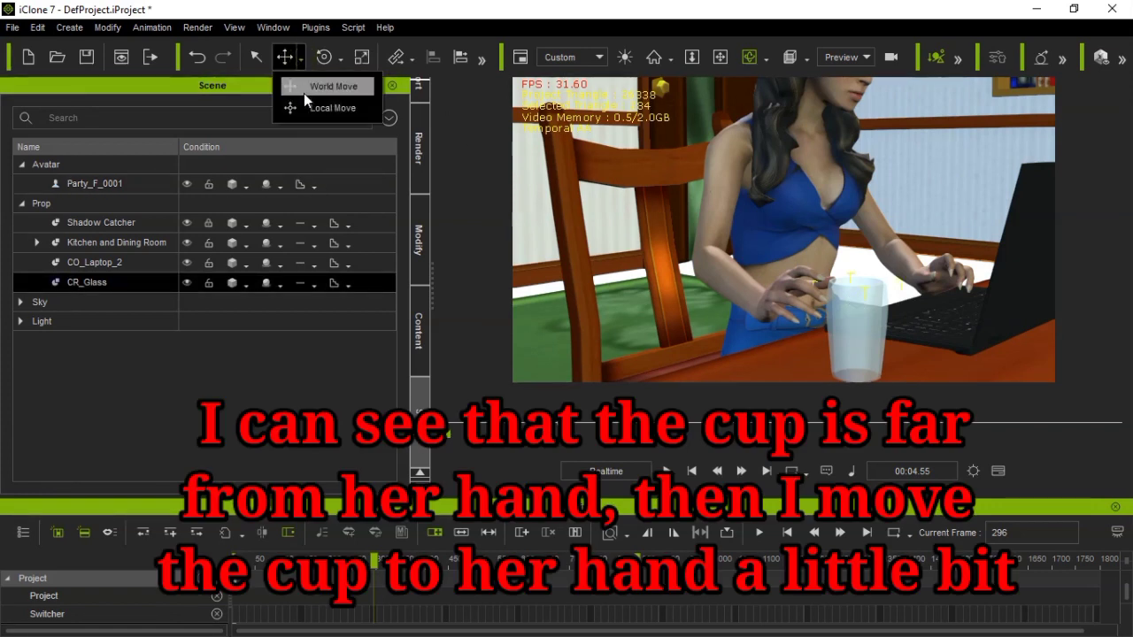
left_click(307, 108)
scroll(771, 296, "down", 3)
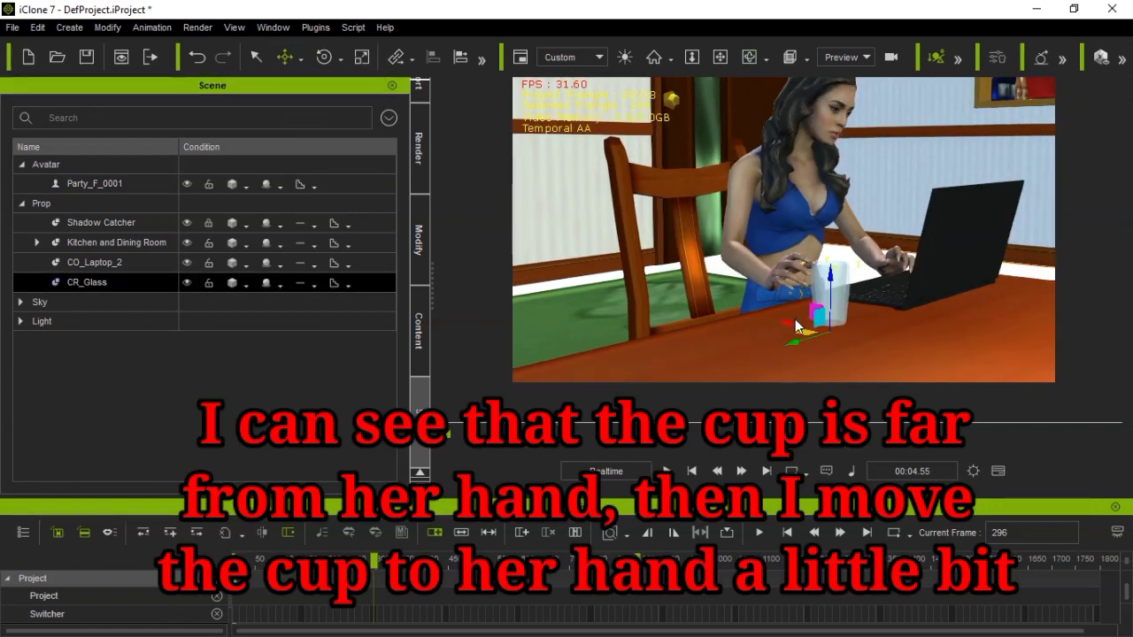
left_click_drag(791, 330, 770, 330)
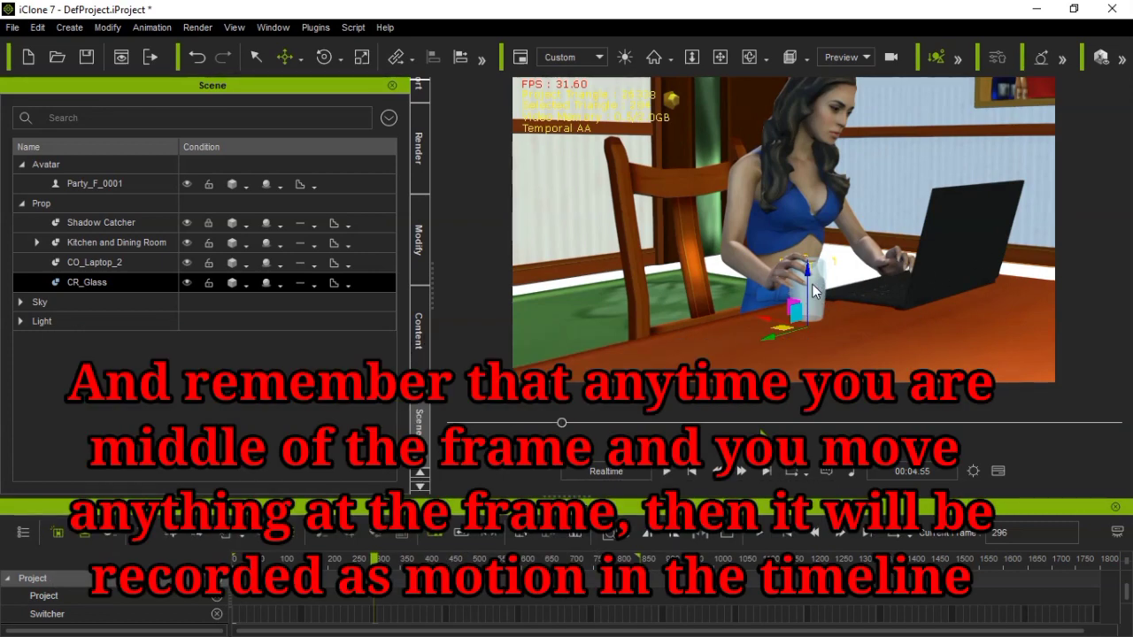
right_click(812, 285)
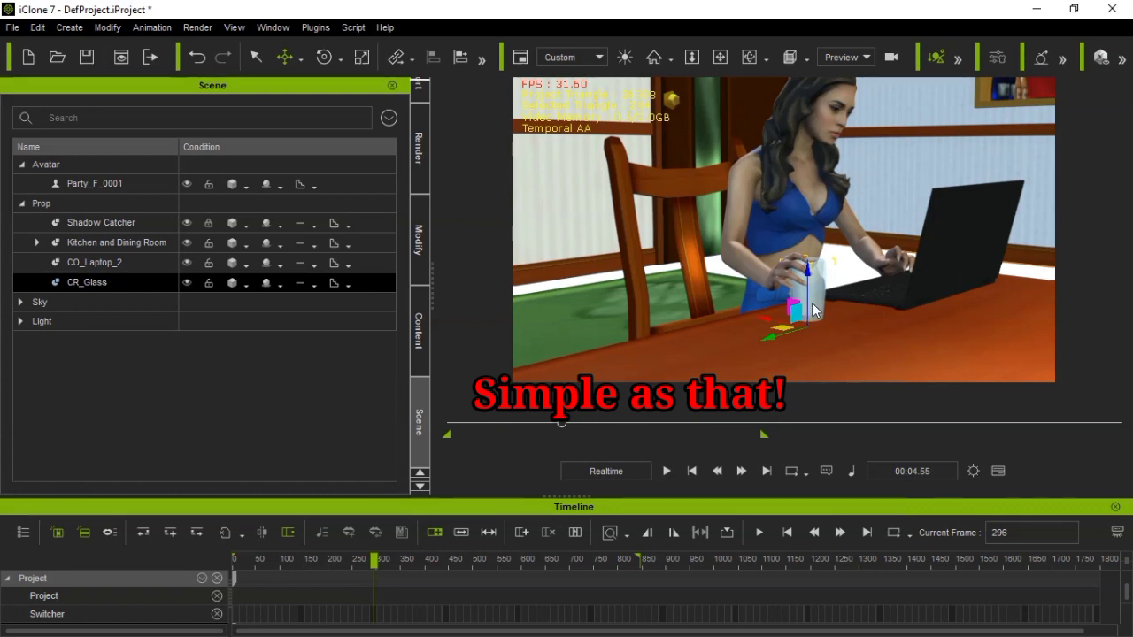
Play the animation to about 00:06.07 to check the glass against the hand motion, and return to frame 296
scroll(814, 309, "up", 3)
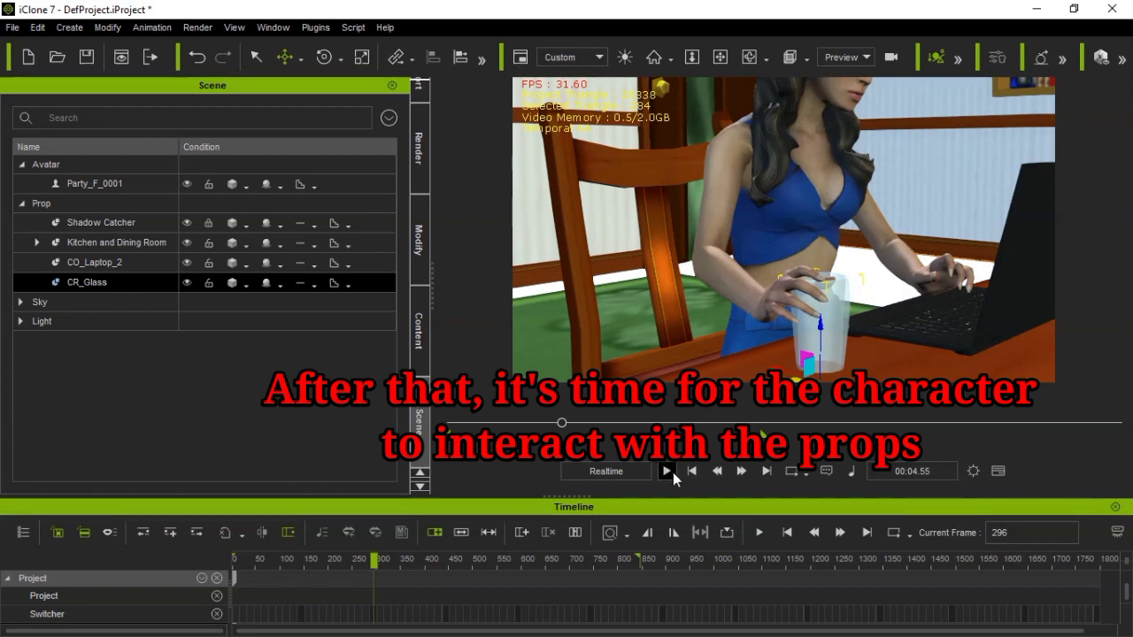
left_click(666, 472)
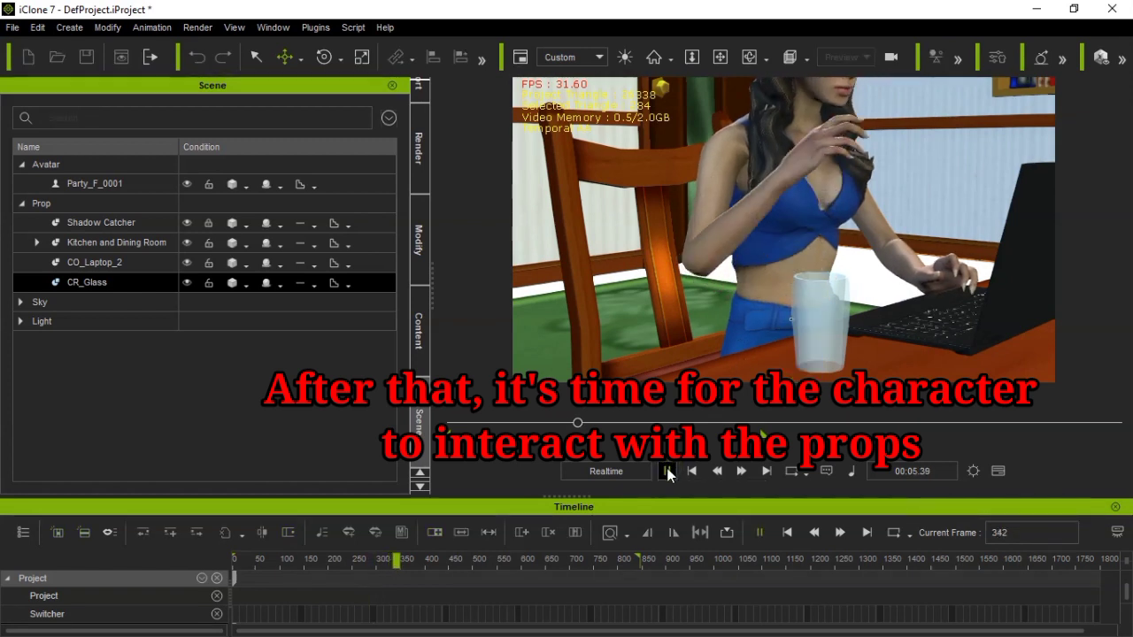
left_click(666, 472)
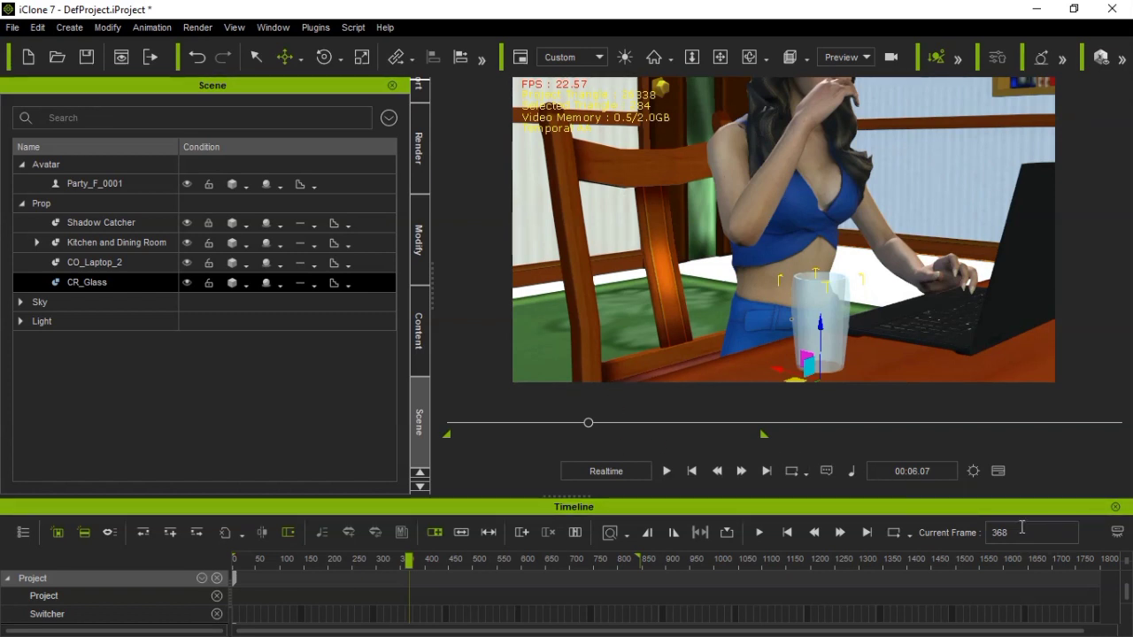
left_click(973, 531)
type("296")
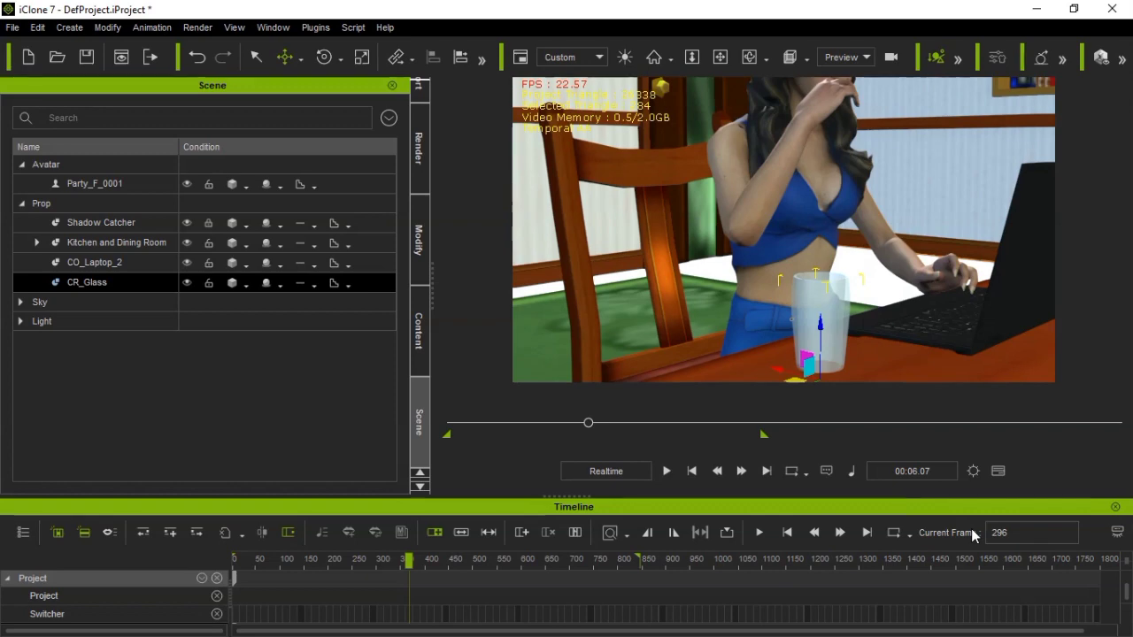
key("Return")
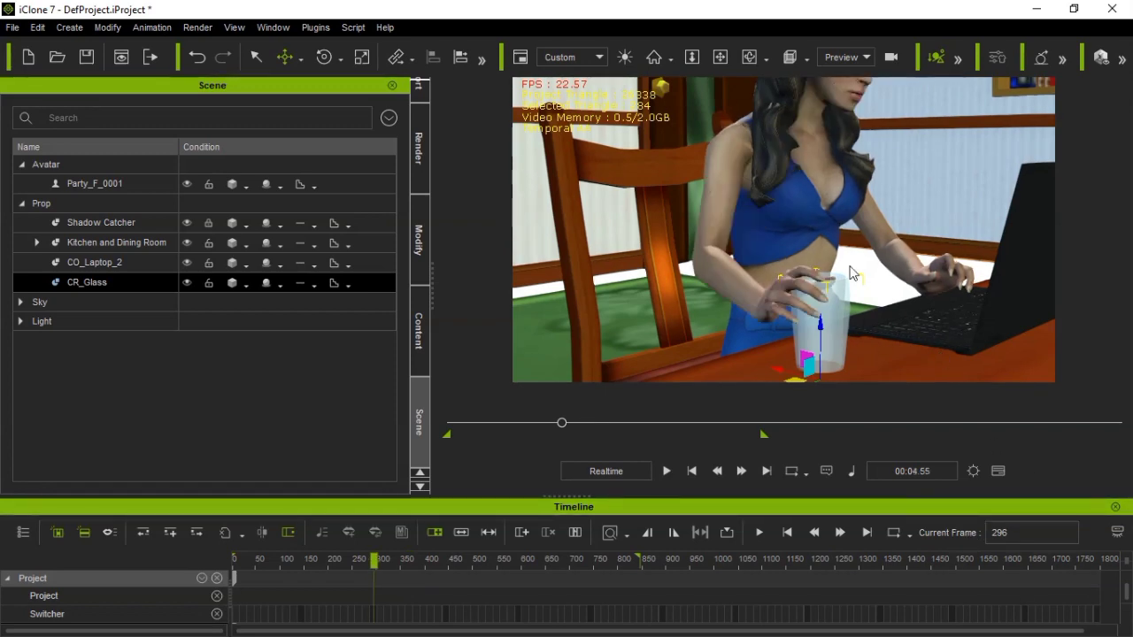
Examine the avatar's grip on the glass at frame 296 from the front, the side and close up
left_click(748, 59)
left_click_drag(921, 261, 753, 282)
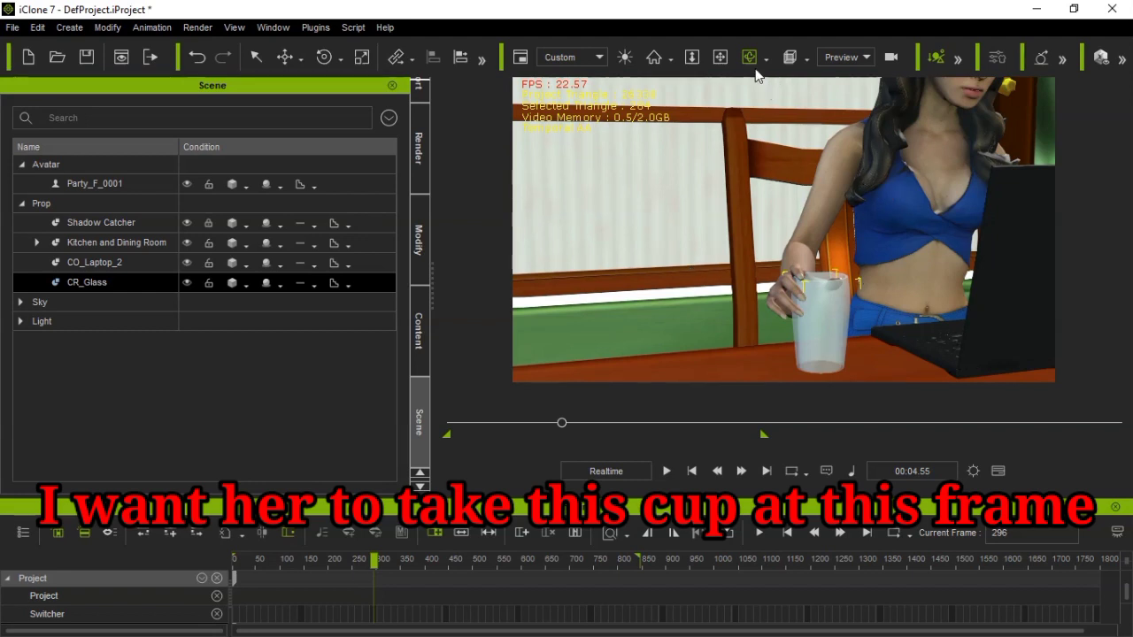
left_click_drag(773, 143, 771, 188)
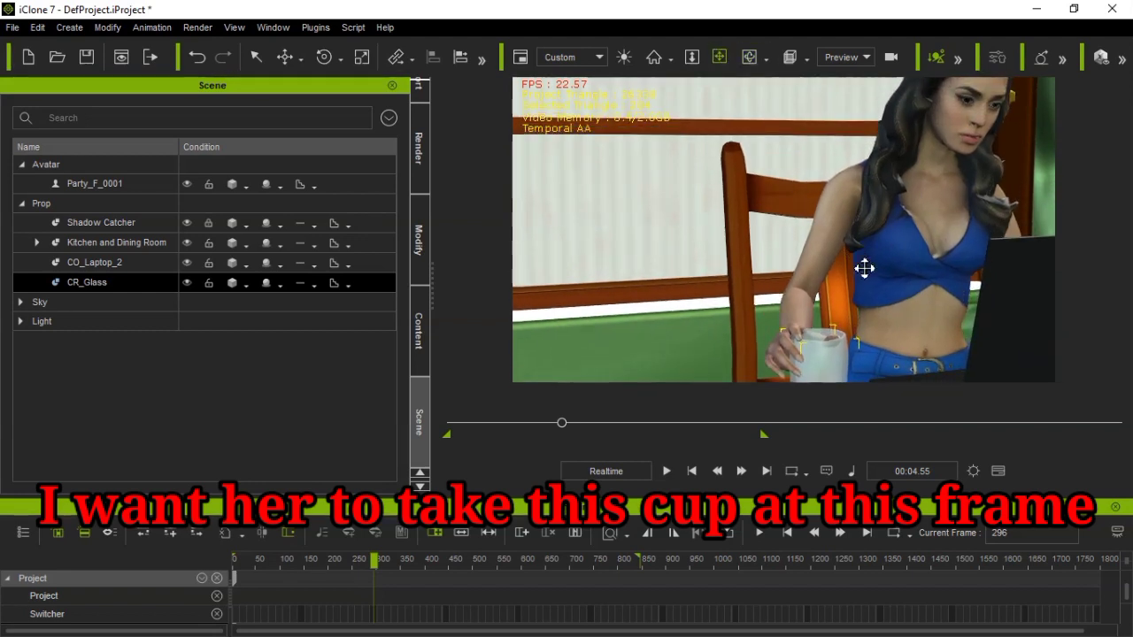
scroll(863, 267, "down", 3)
left_click(751, 56)
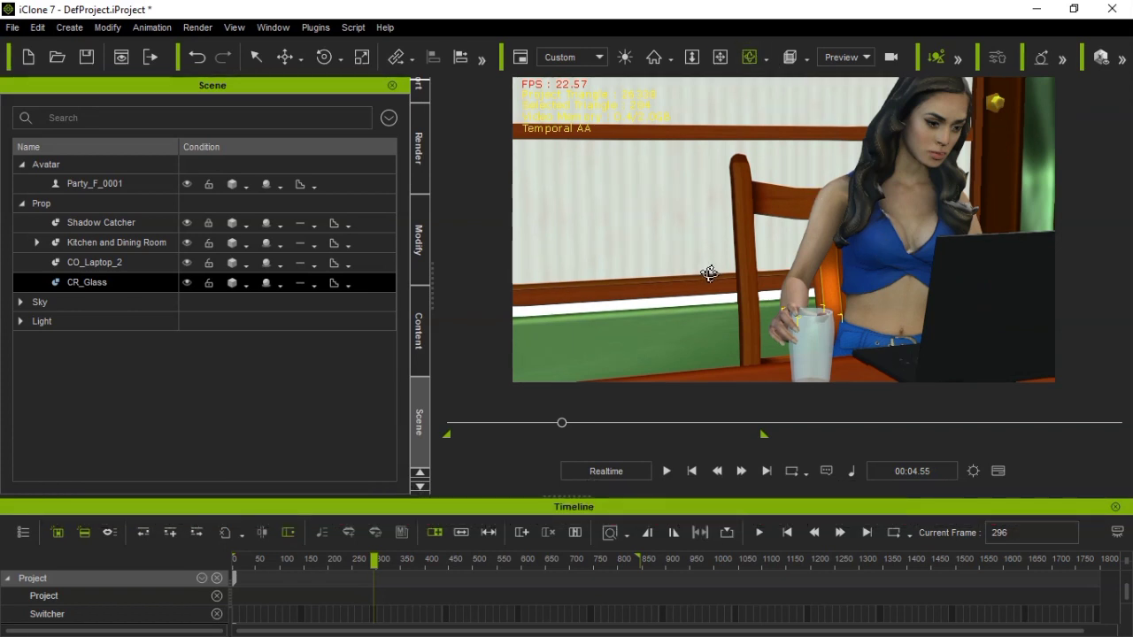
left_click_drag(709, 274, 803, 312)
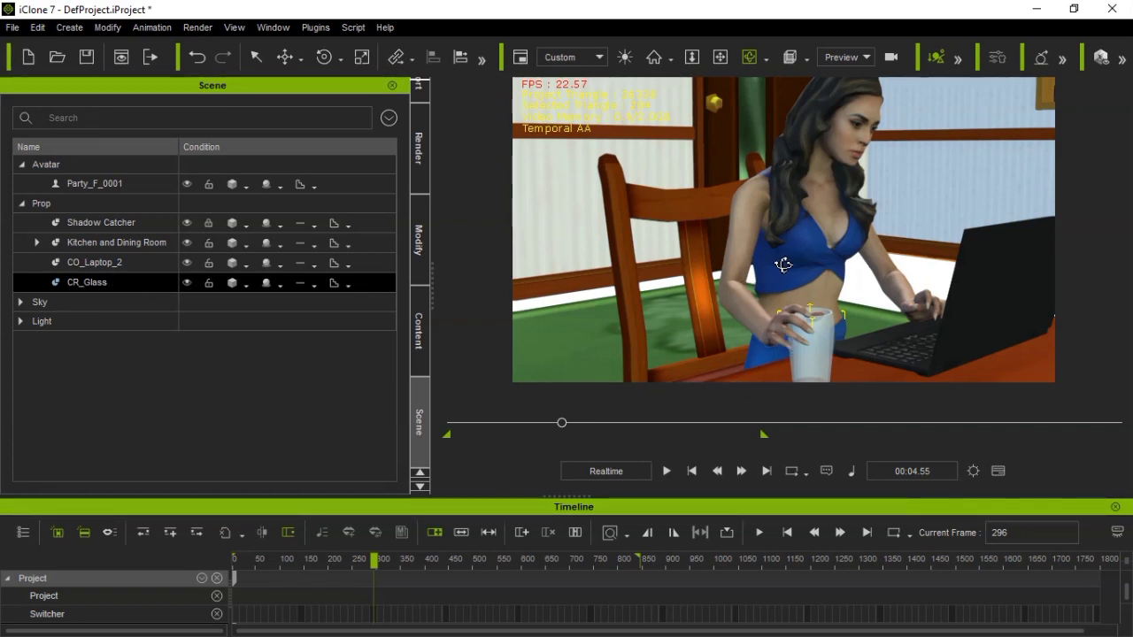
right_click(782, 329)
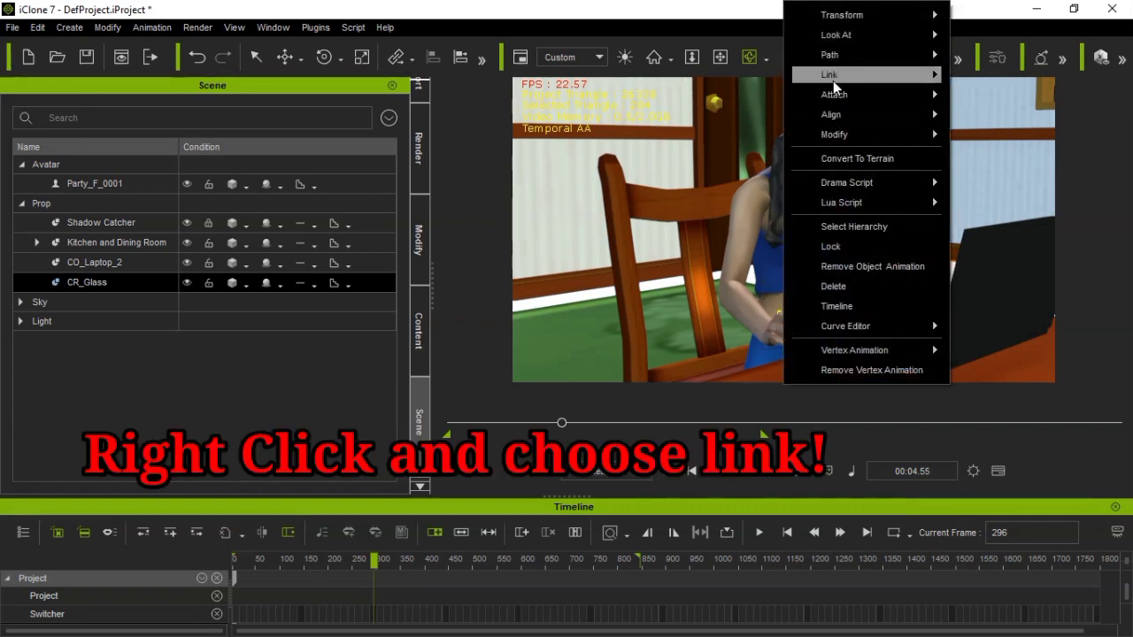
mouse_move(833, 79)
left_click(631, 138)
scroll(808, 246, "up", 3)
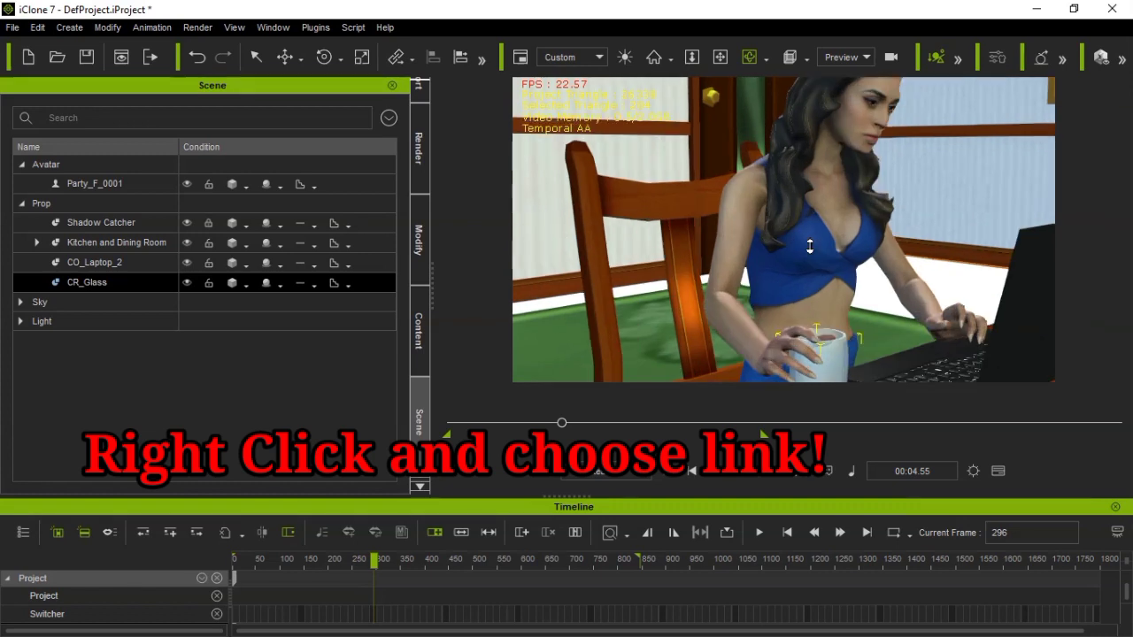
left_click(721, 57)
left_click_drag(724, 218, 723, 117)
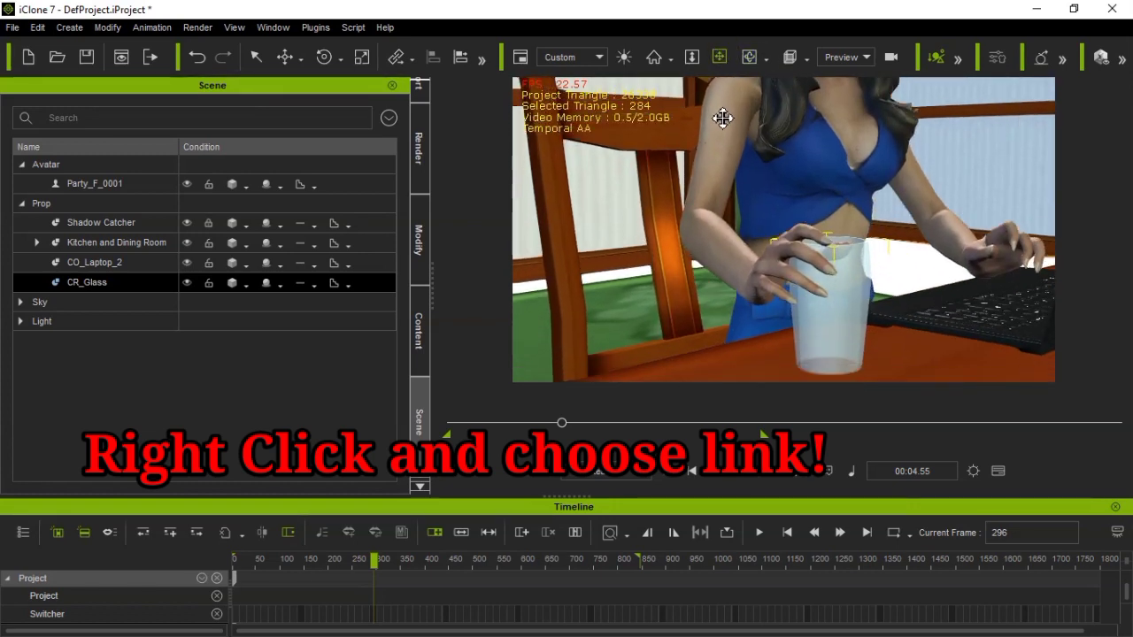
left_click(748, 57)
left_click_drag(888, 200, 1119, 283)
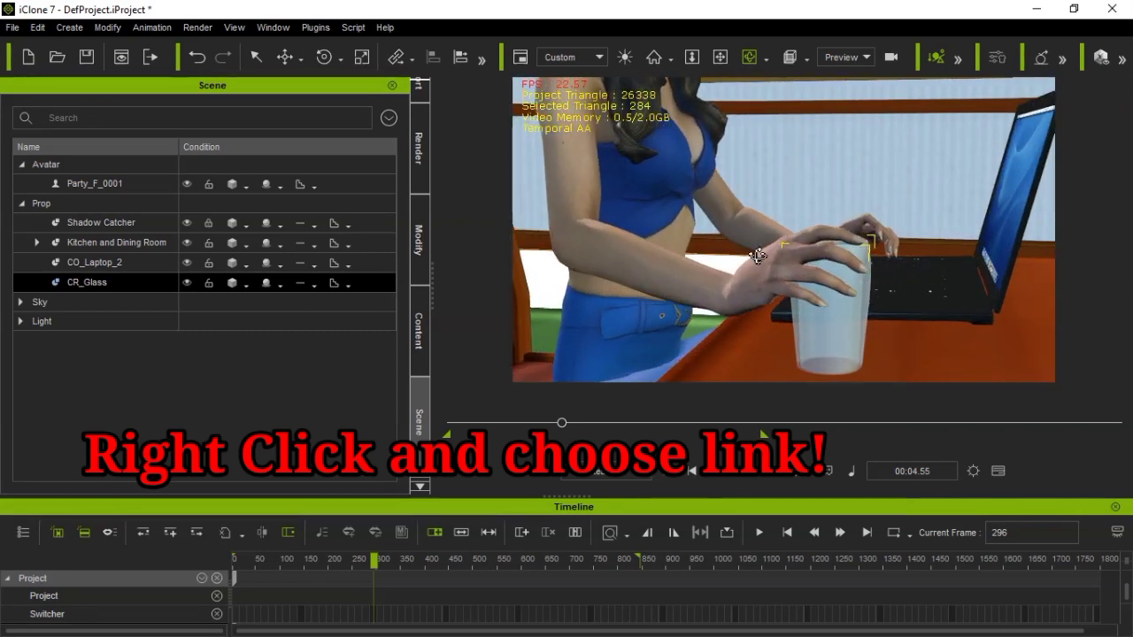
left_click_drag(758, 256, 859, 256)
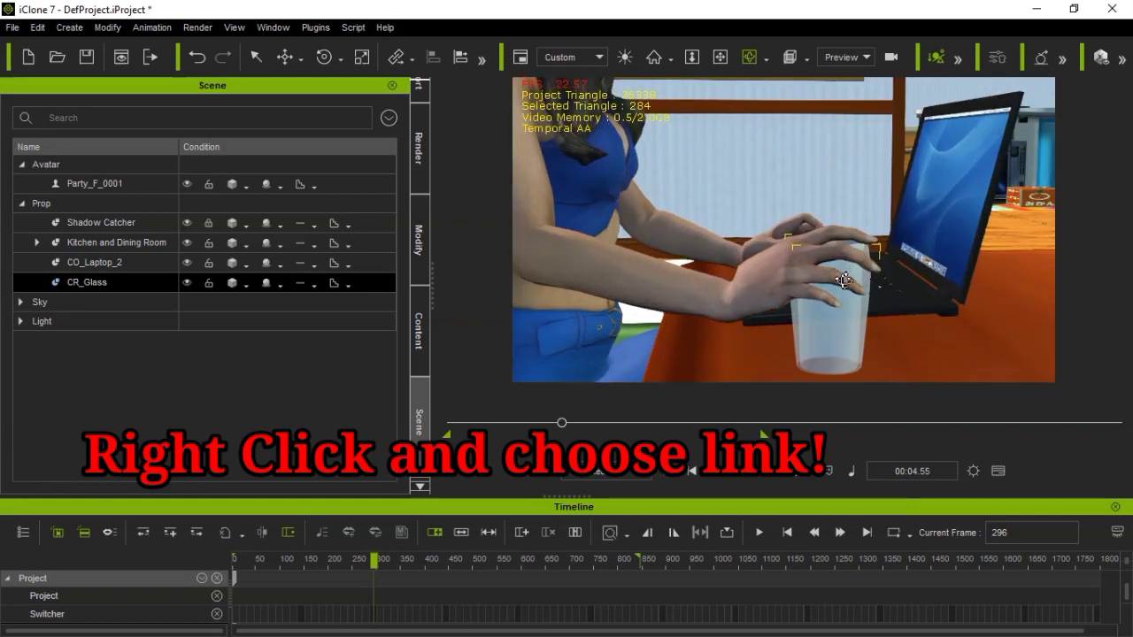
left_click_drag(814, 285, 695, 285)
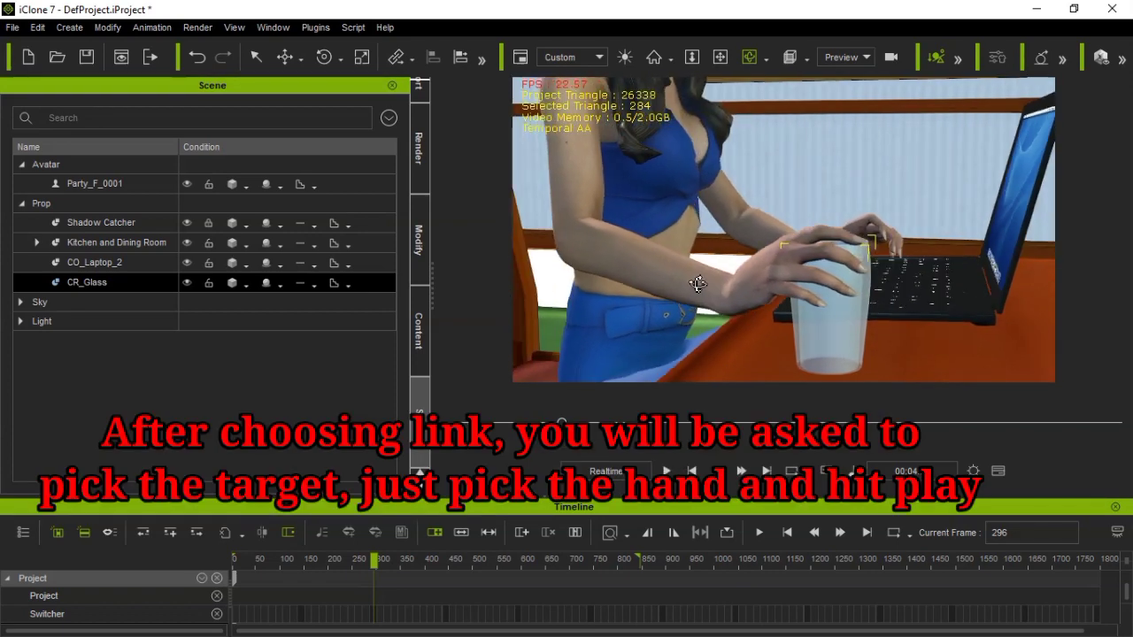
Link the CR_Glass prop to the avatar's right hand at frame 296
right_click(842, 302)
mouse_move(898, 78)
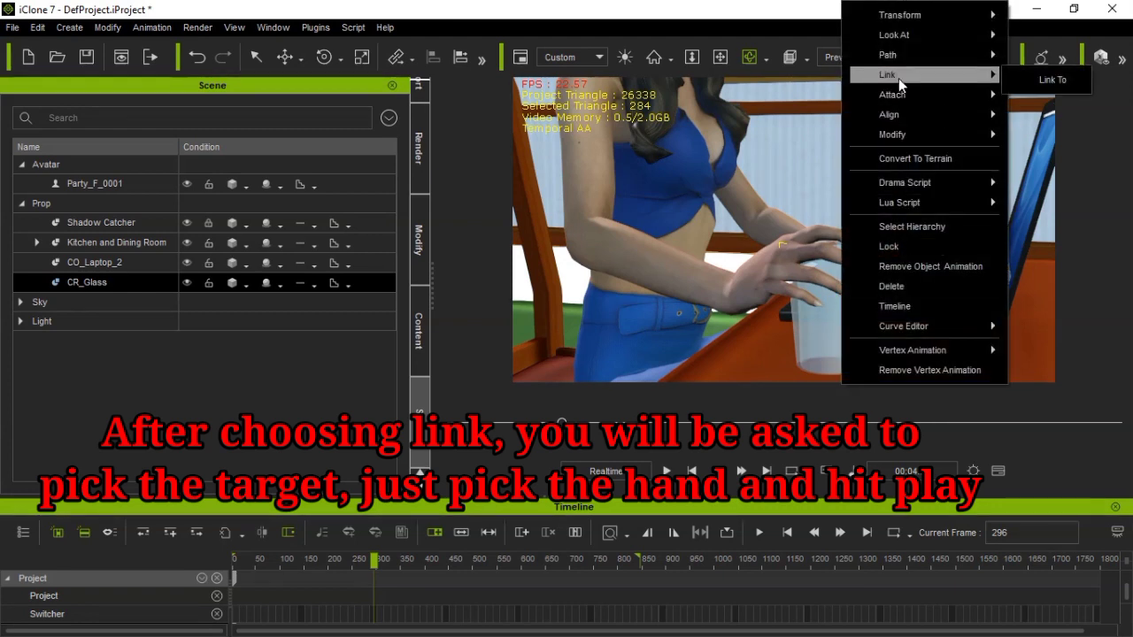
left_click(1043, 79)
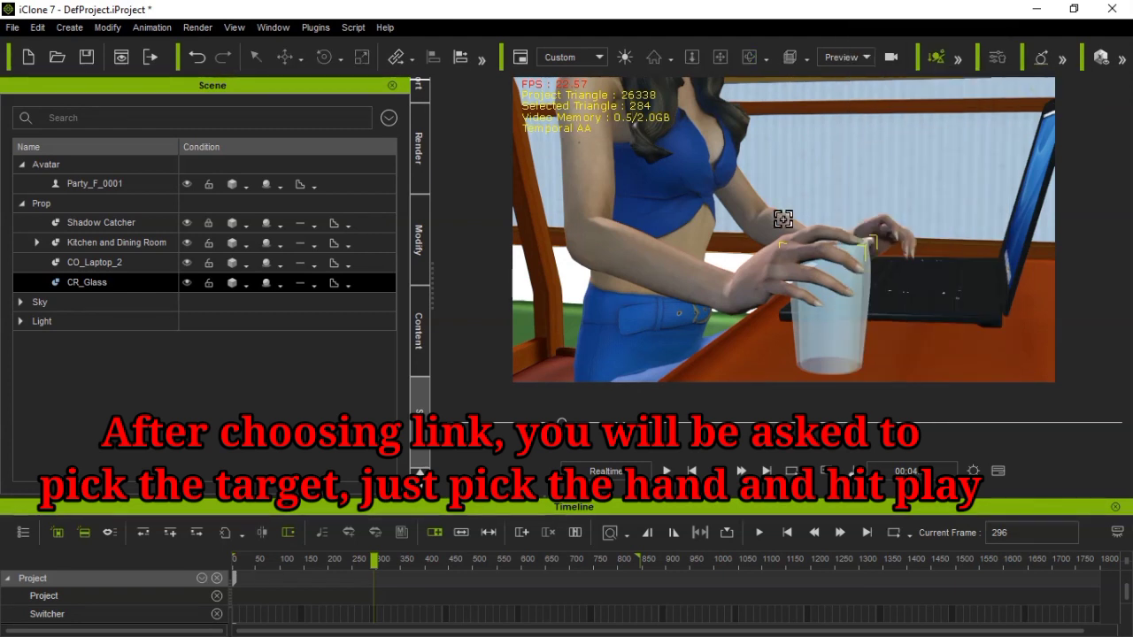
left_click(758, 283)
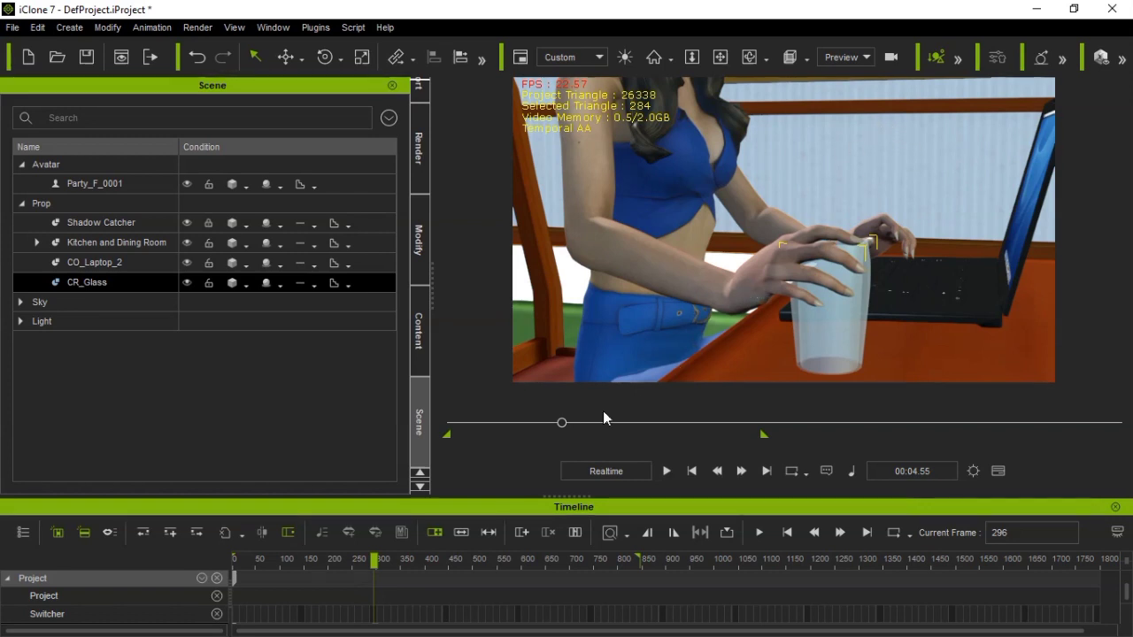
Scrub the timeline to frame 368 and view the drinking pose with the linked glass from behind the avatar
left_click(718, 57)
left_click_drag(722, 102, 711, 193)
left_click(748, 57)
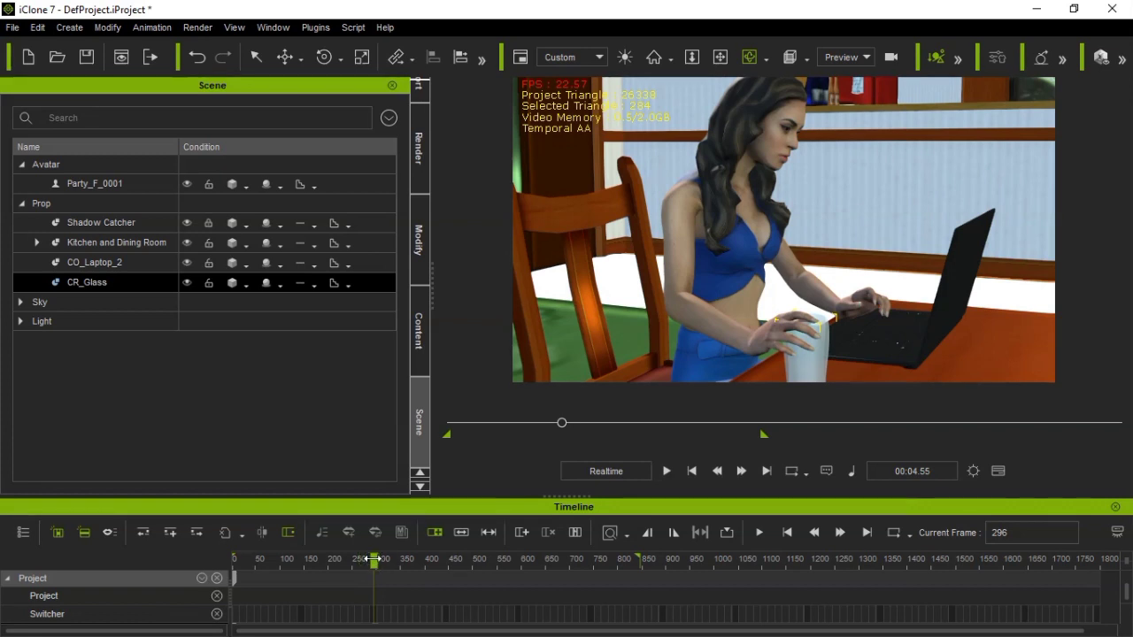
left_click_drag(375, 560, 409, 560)
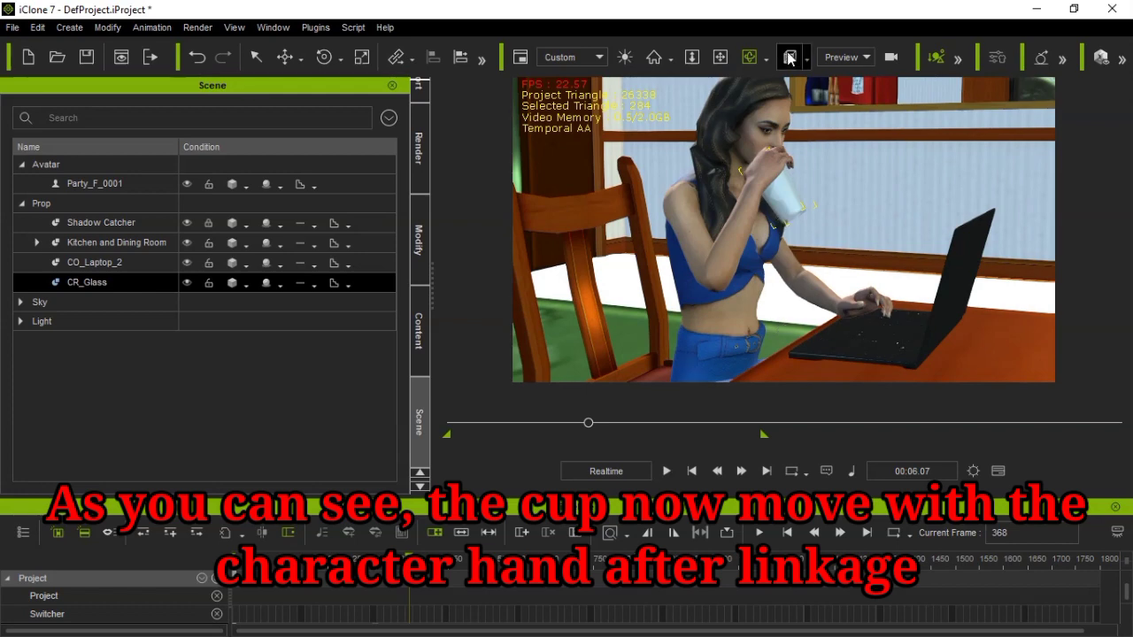
left_click(748, 59)
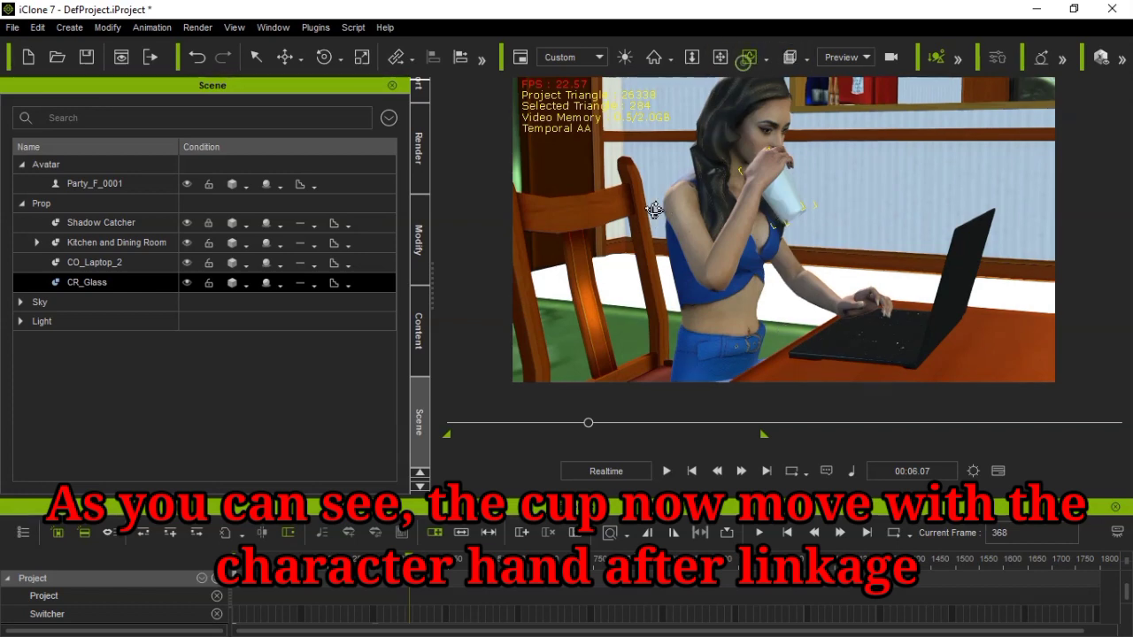
left_click_drag(655, 210, 1018, 210)
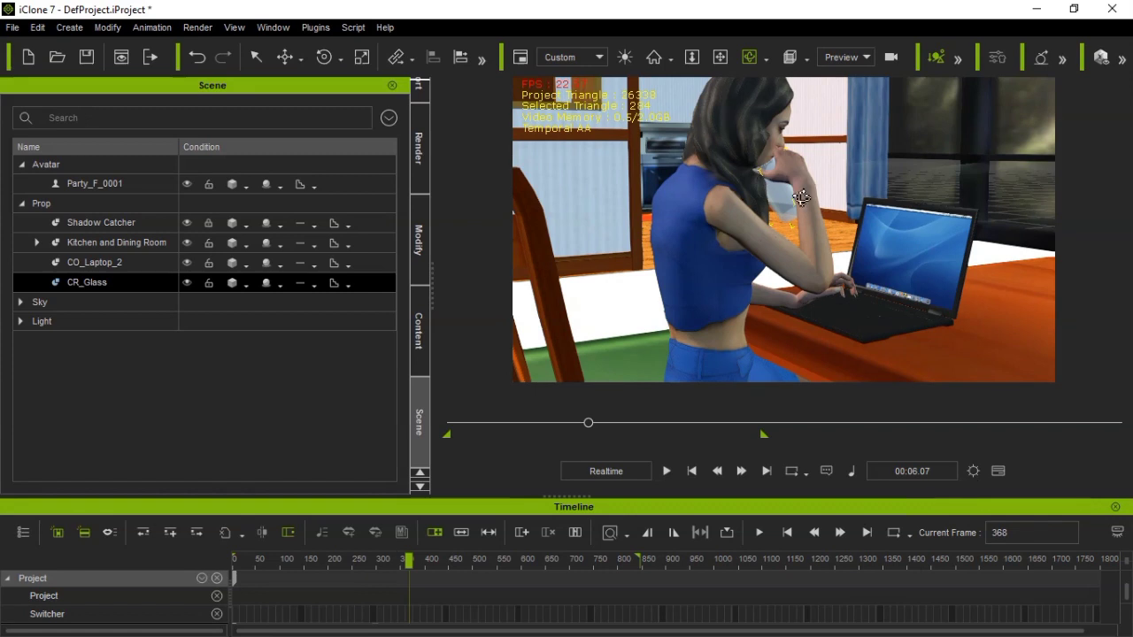
Select the Party_F_0001 avatar and open Edit Motion Layer for its body motion
left_click(83, 183)
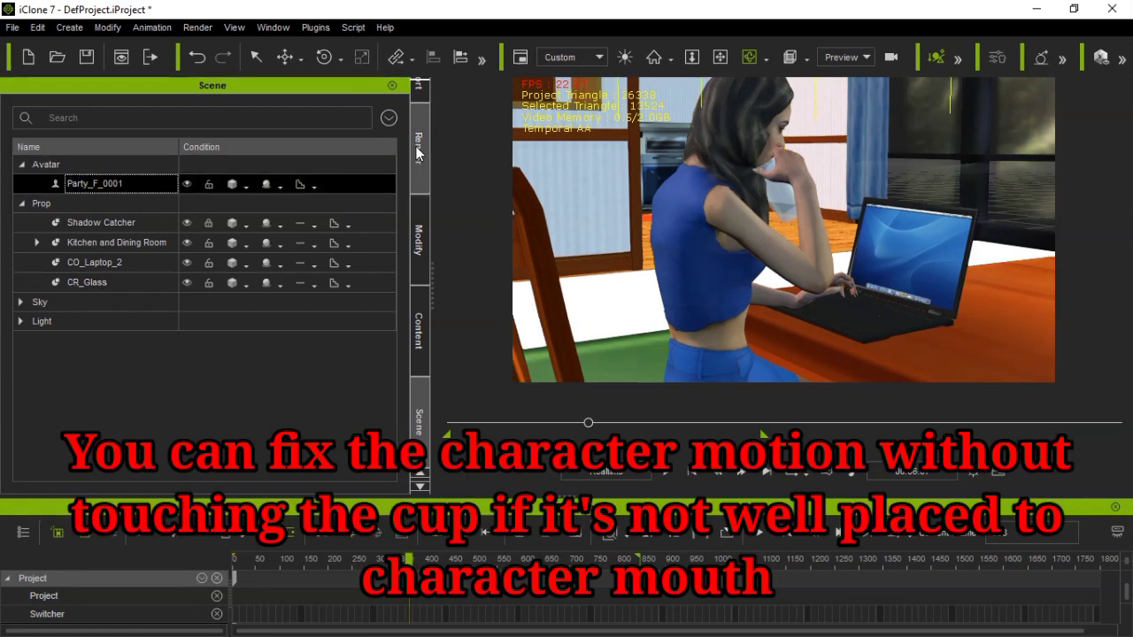
left_click(419, 240)
left_click(55, 111)
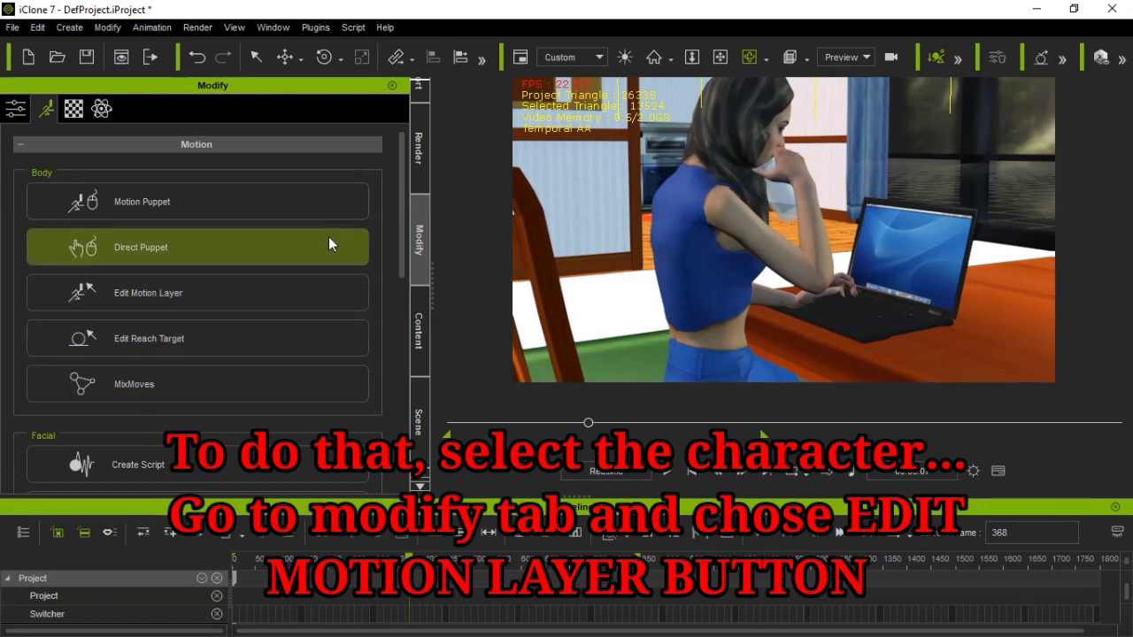
left_click_drag(397, 200, 401, 251)
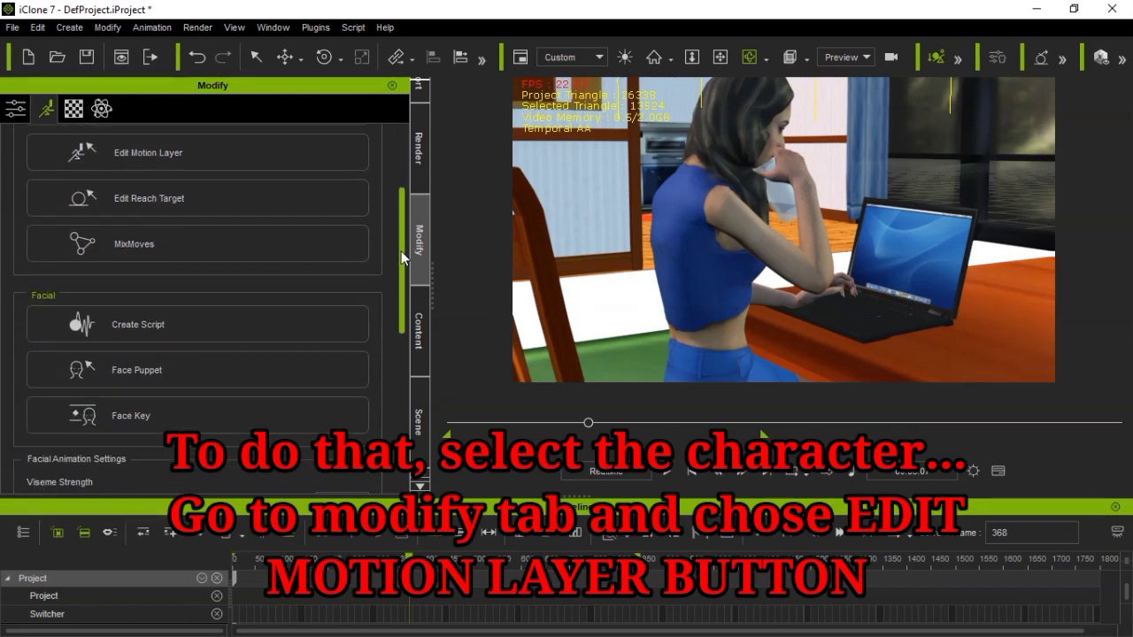
left_click(216, 155)
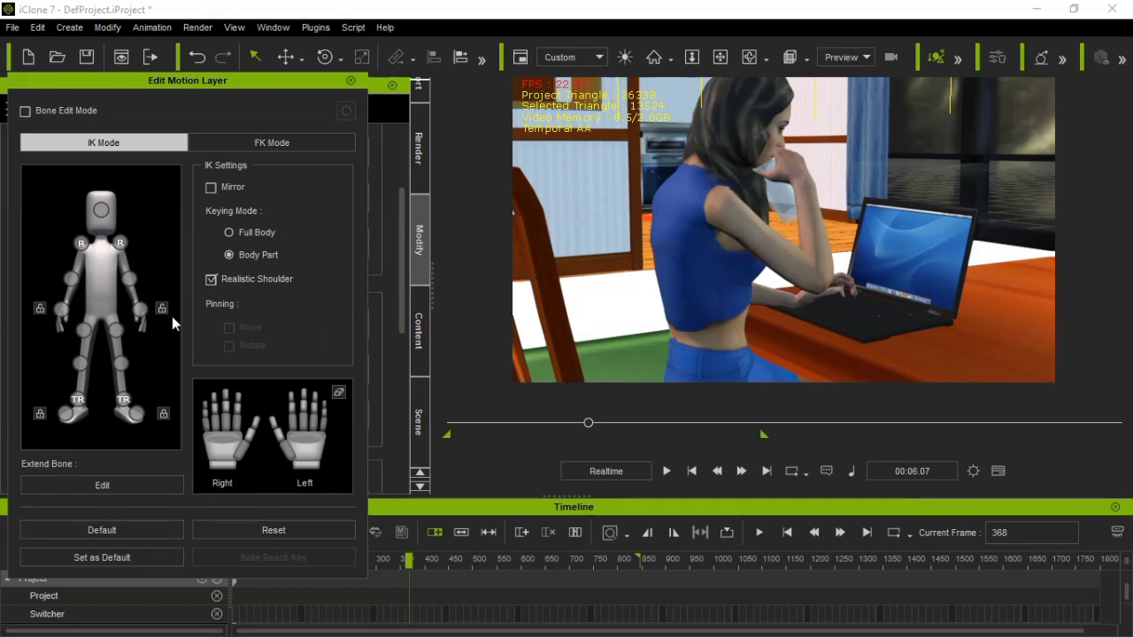
Move the avatar's right hand slightly away from her face in IK mode at frame 368 to reposition the glass at her mouth
left_click(131, 280)
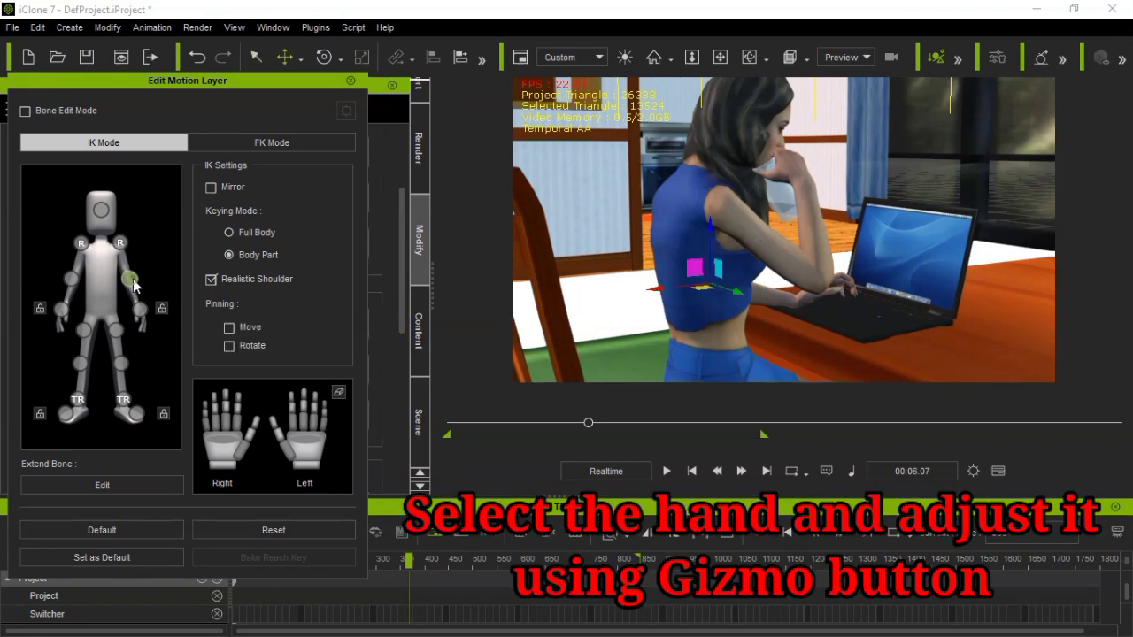
left_click(60, 310)
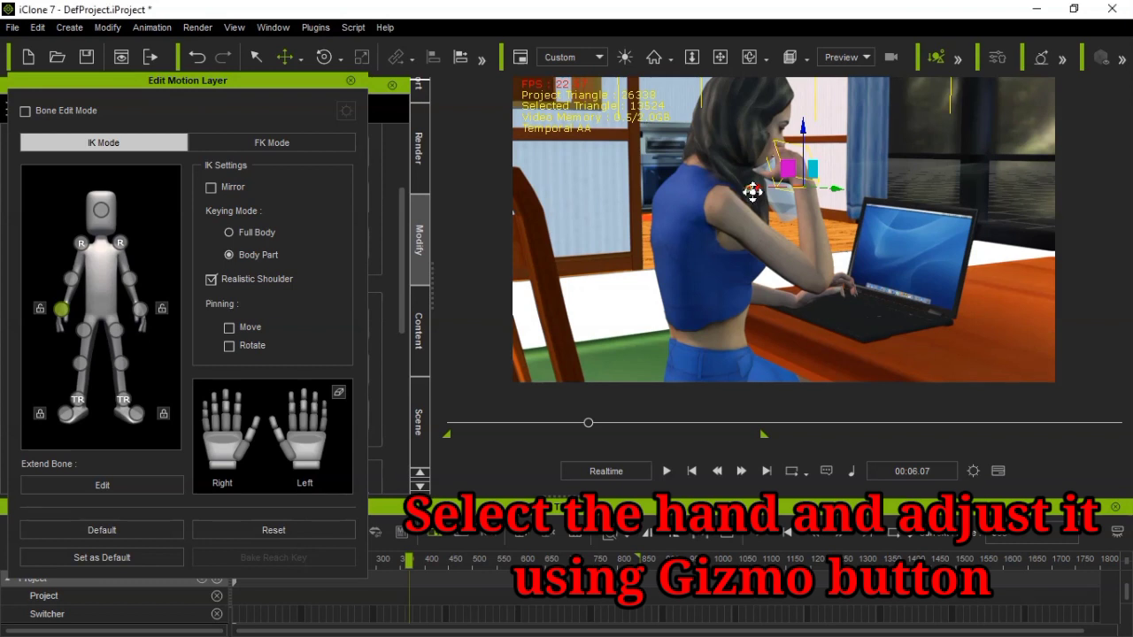
left_click_drag(752, 191, 769, 193)
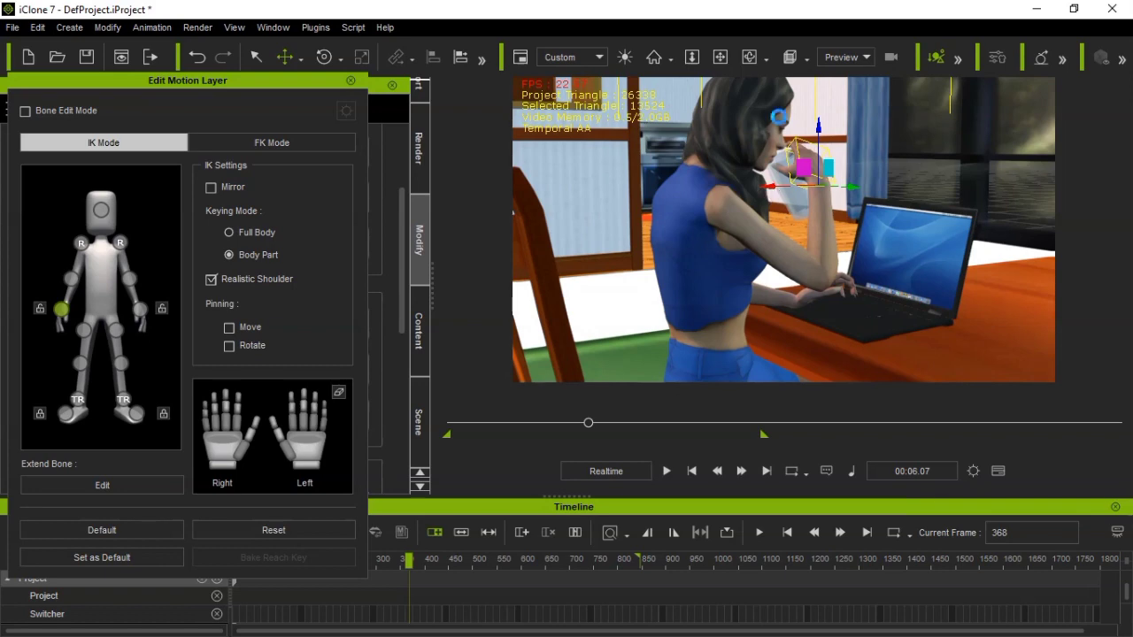
left_click(749, 59)
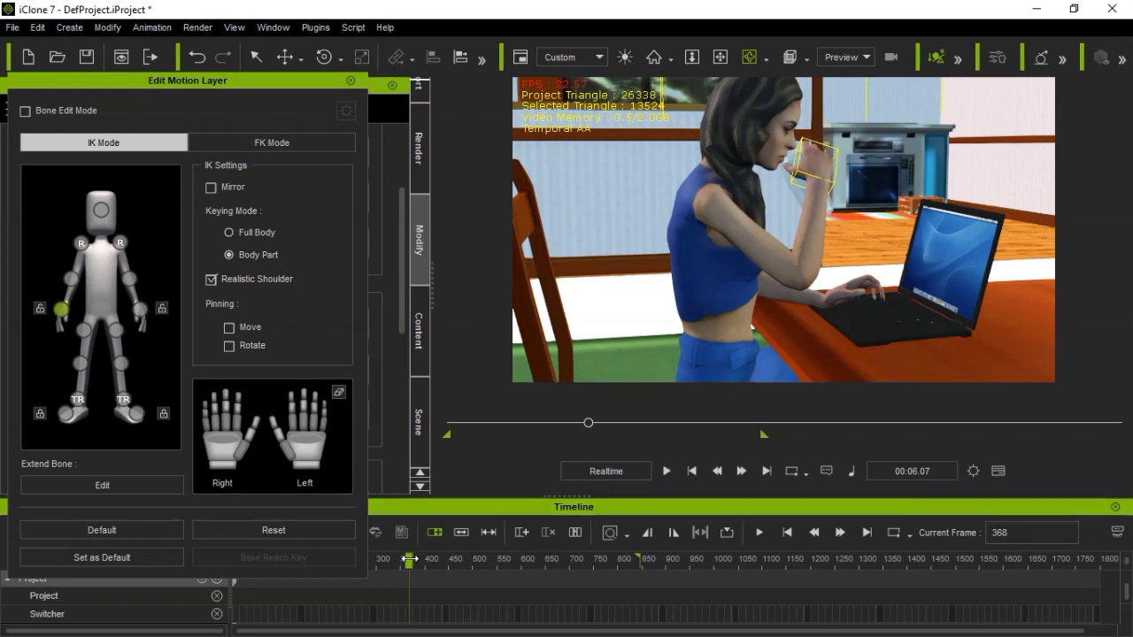
At frame 396, move the avatar's right hand slightly away from her face and down to reposition the glass at her mouth
left_click_drag(409, 559, 422, 559)
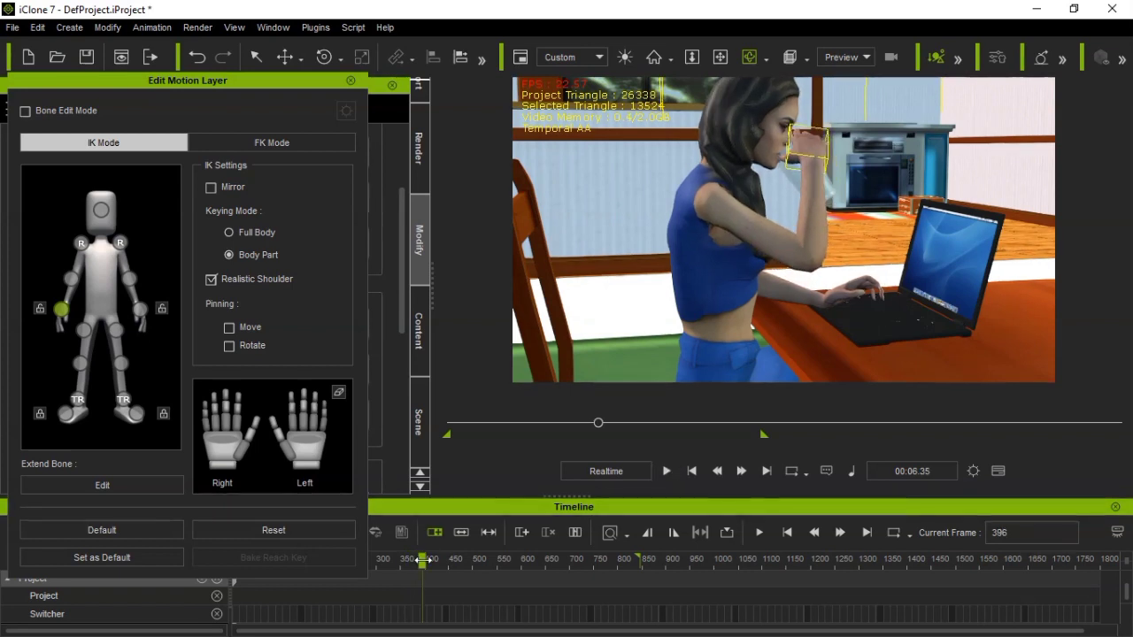
left_click(284, 58)
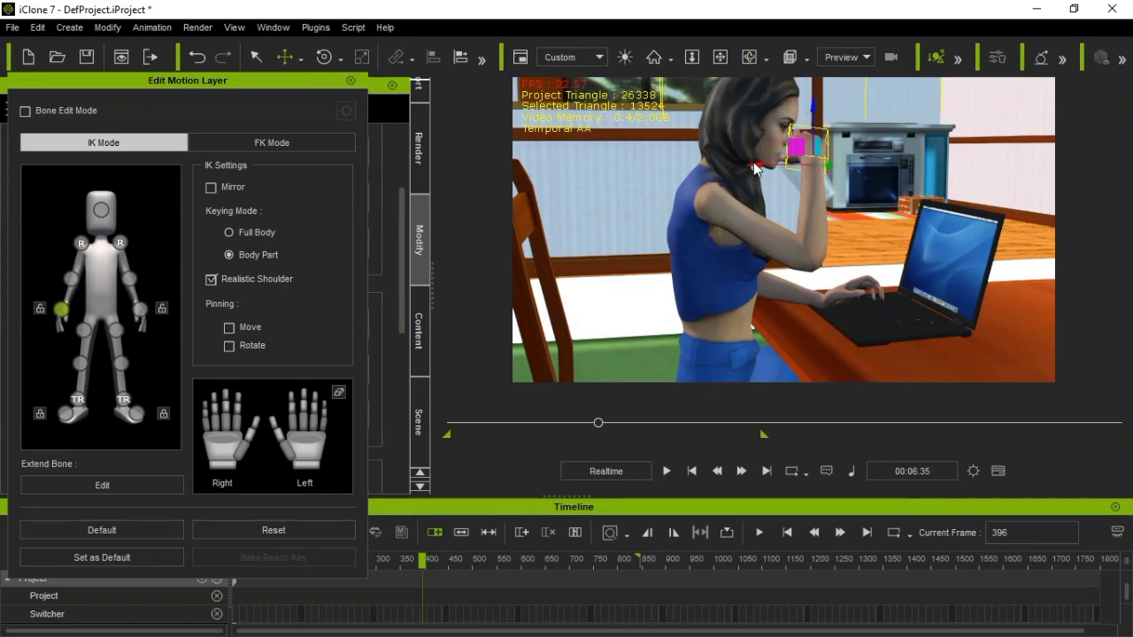
left_click_drag(754, 169, 762, 168)
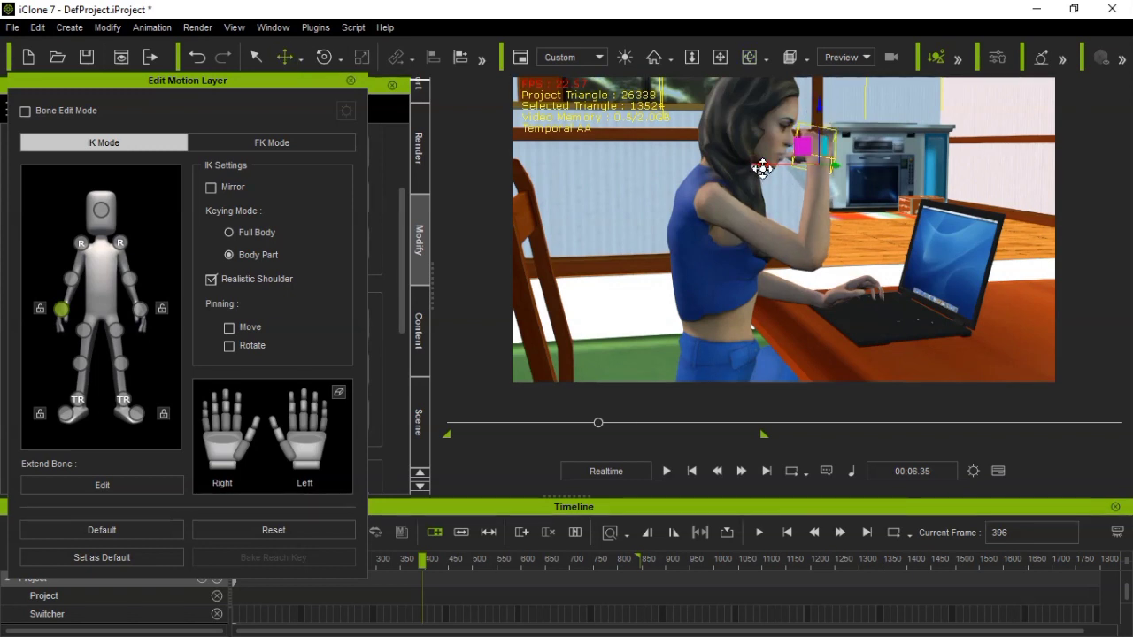
left_click_drag(823, 105, 823, 108)
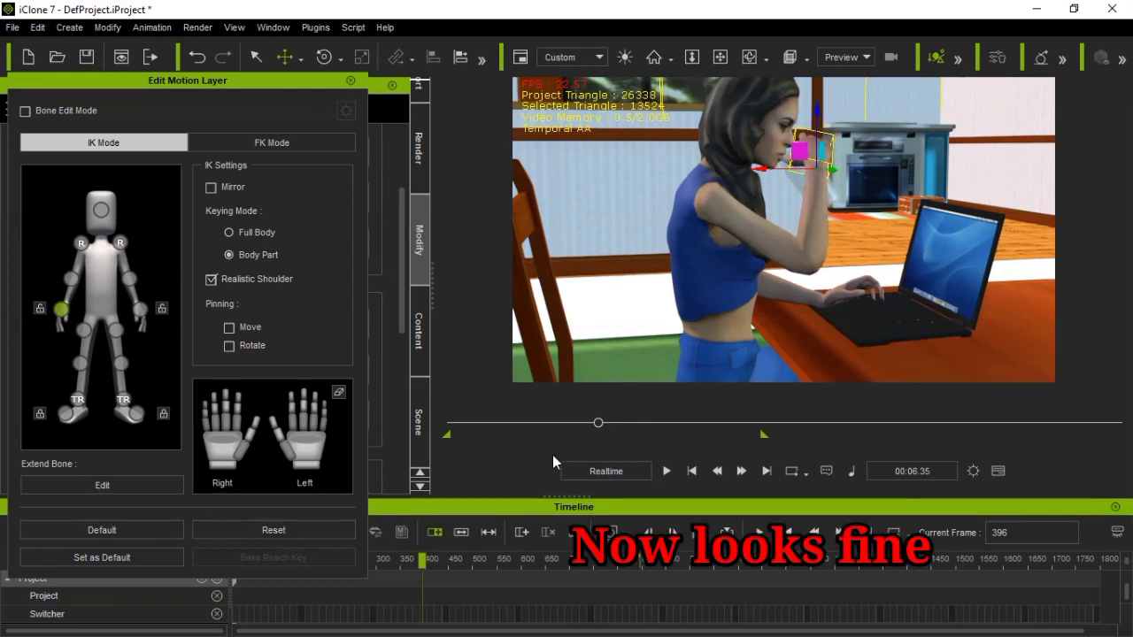
Rotate the avatar's right hand at frame 539 to straighten the glass above the table, and close Edit Motion Layer
left_click_drag(423, 558, 492, 568)
left_click(747, 58)
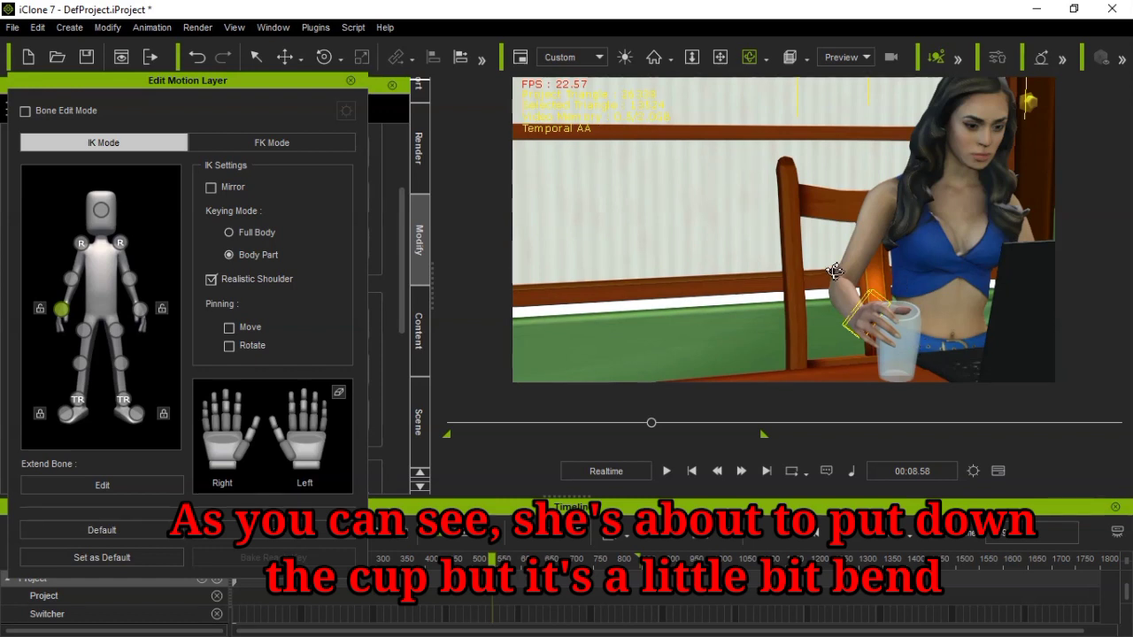
left_click(323, 59)
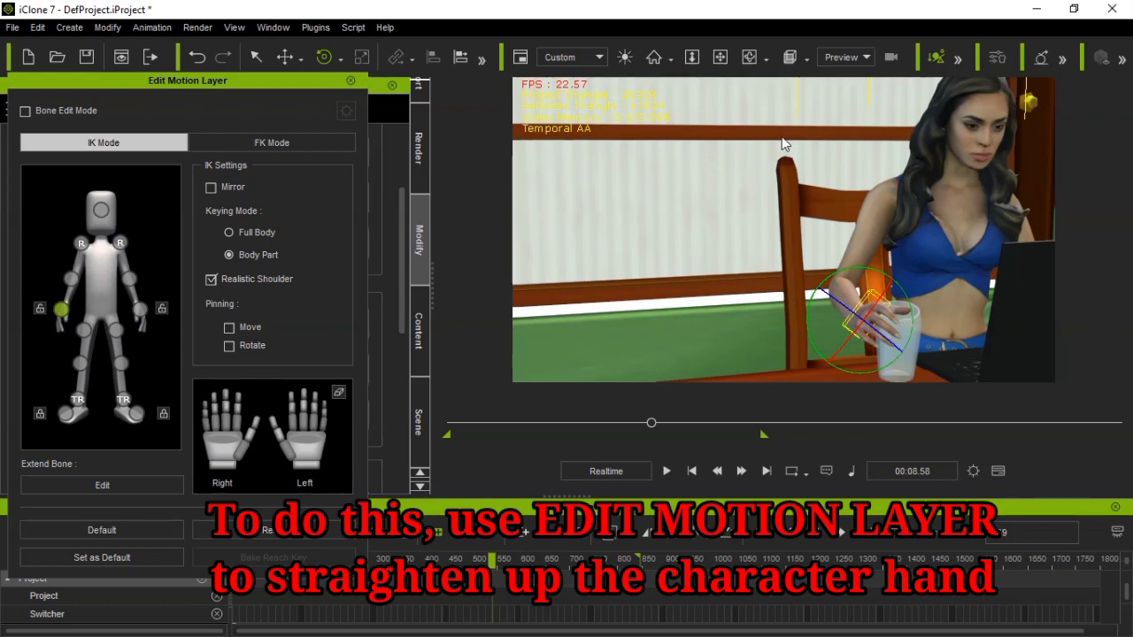
left_click(749, 57)
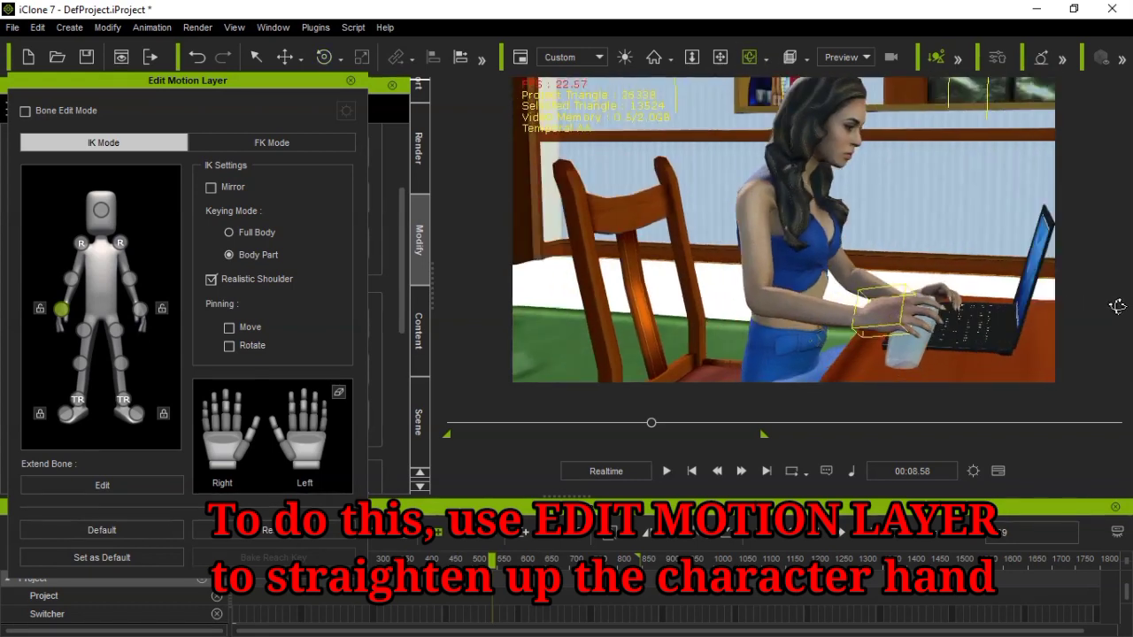
left_click(323, 58)
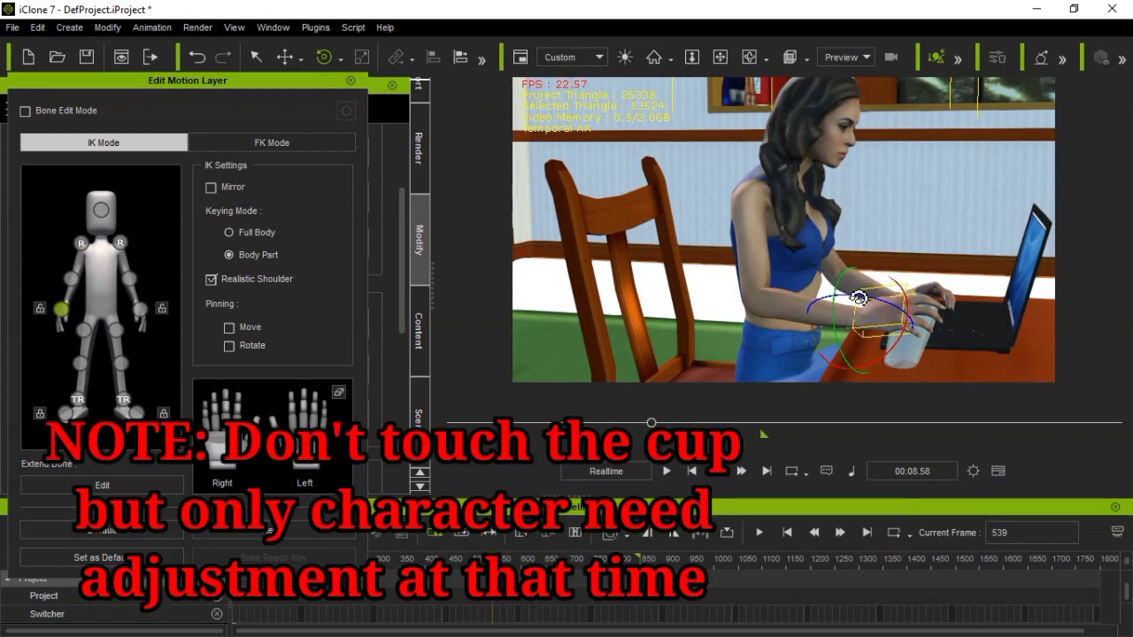
left_click_drag(859, 298, 844, 300)
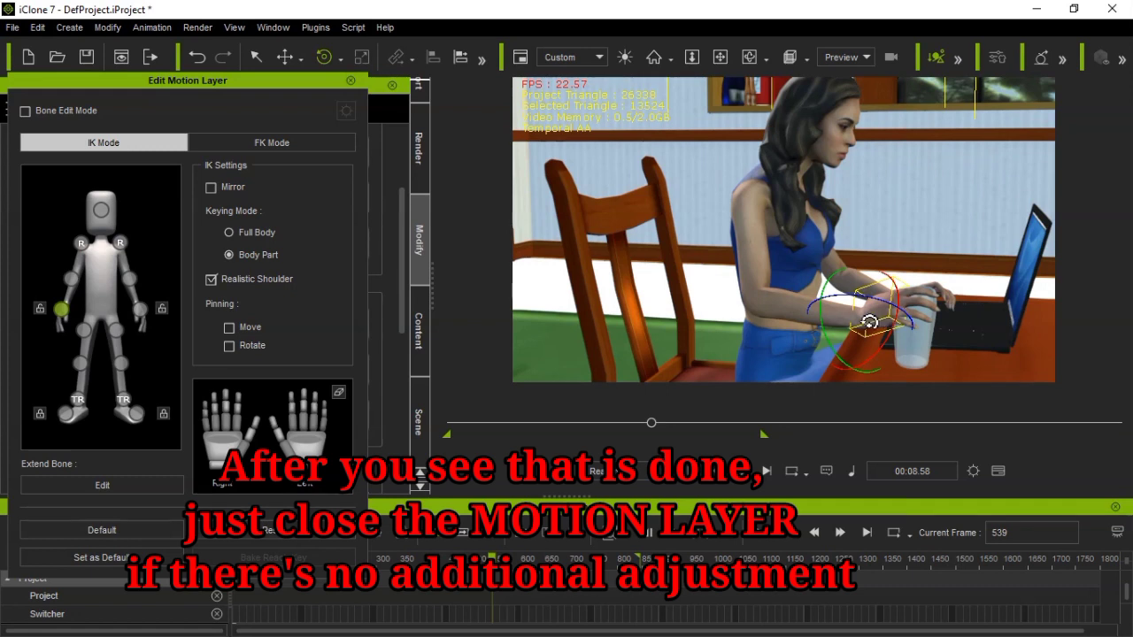
left_click(351, 81)
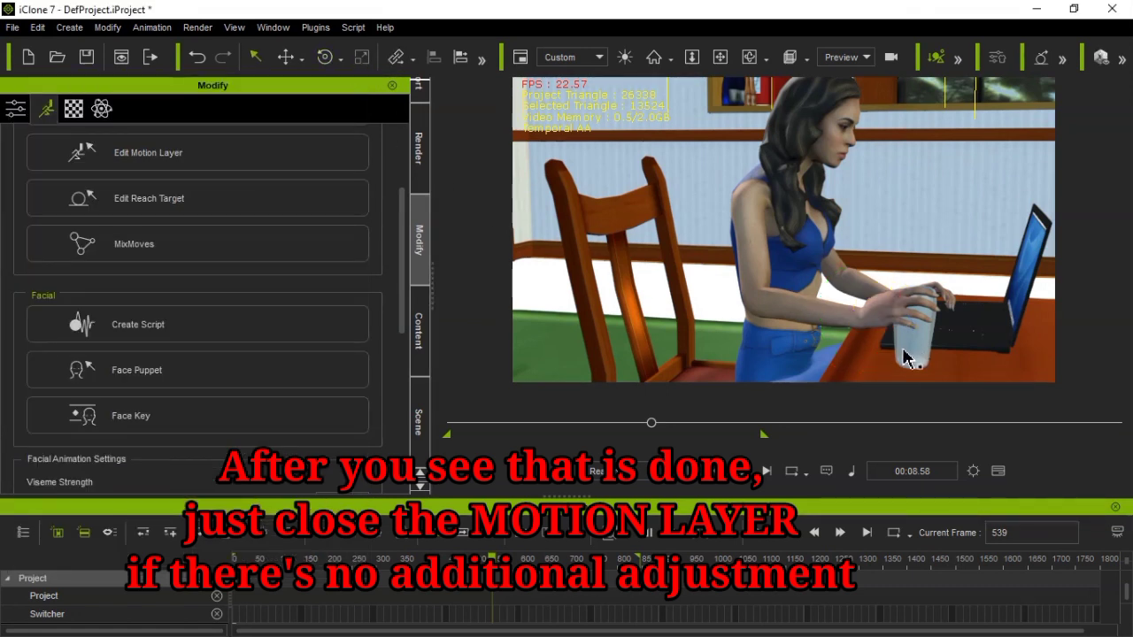
Unlink the glass from the avatar's hand at frame 539 so it stays on the table
left_click(911, 353)
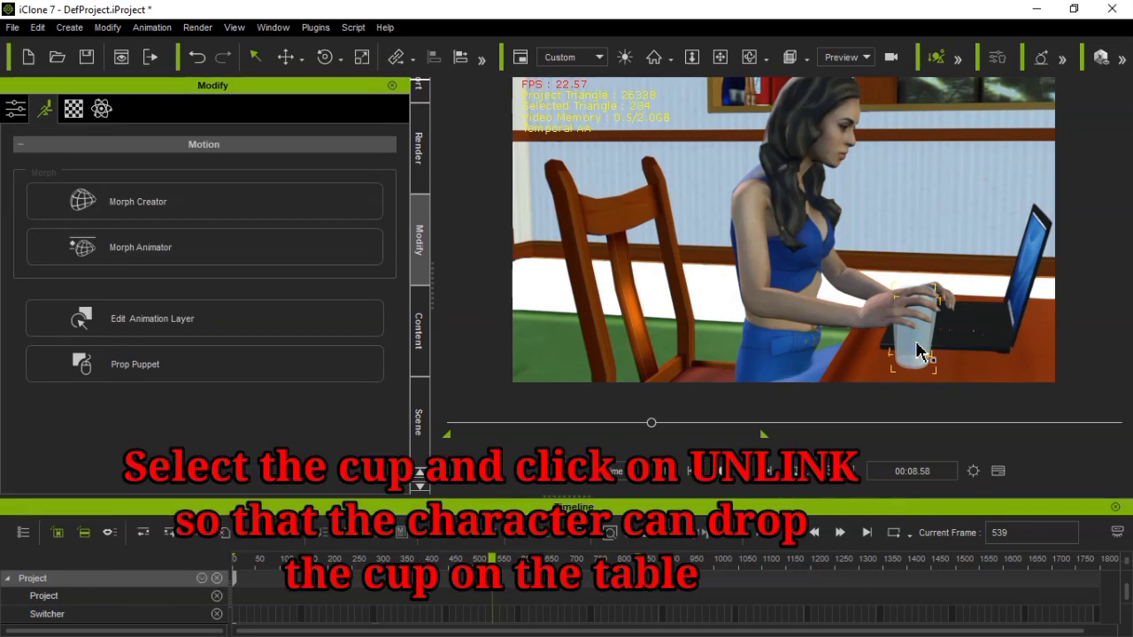
right_click(920, 352)
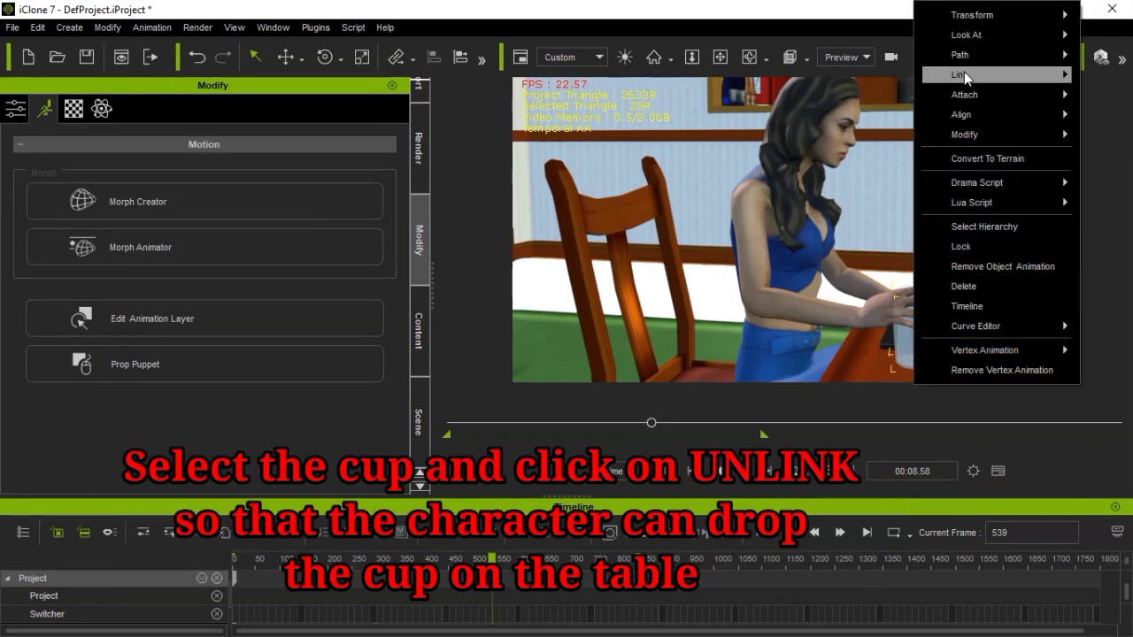
mouse_move(964, 73)
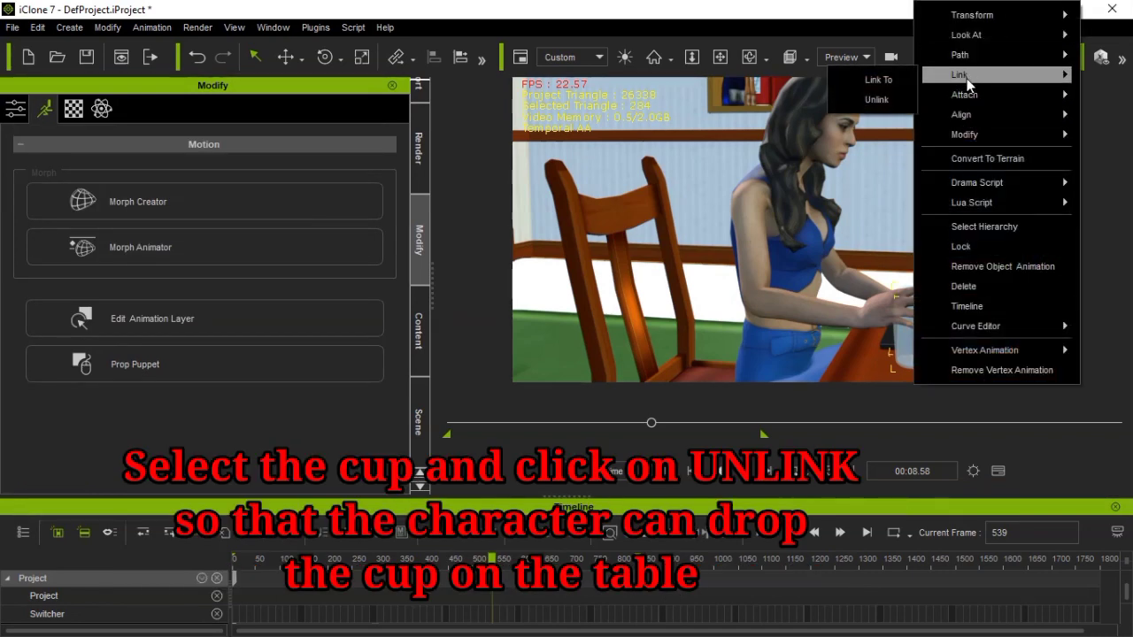
left_click(878, 100)
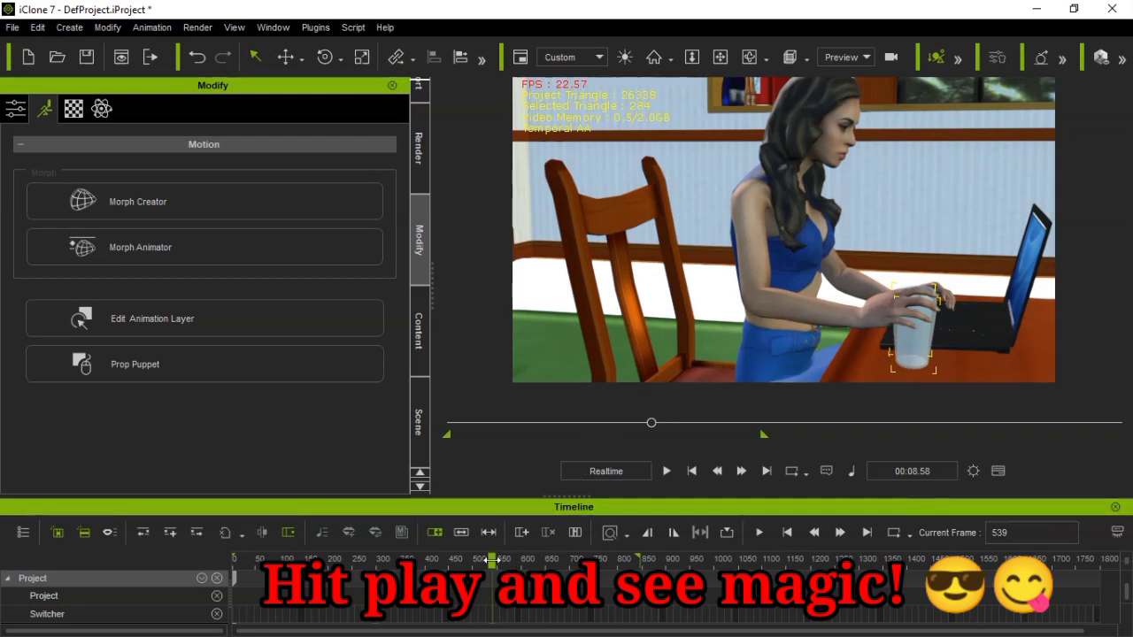
Scrub to frame 712 to check the released glass, and play the whole animation from the start
left_click_drag(492, 560, 575, 561)
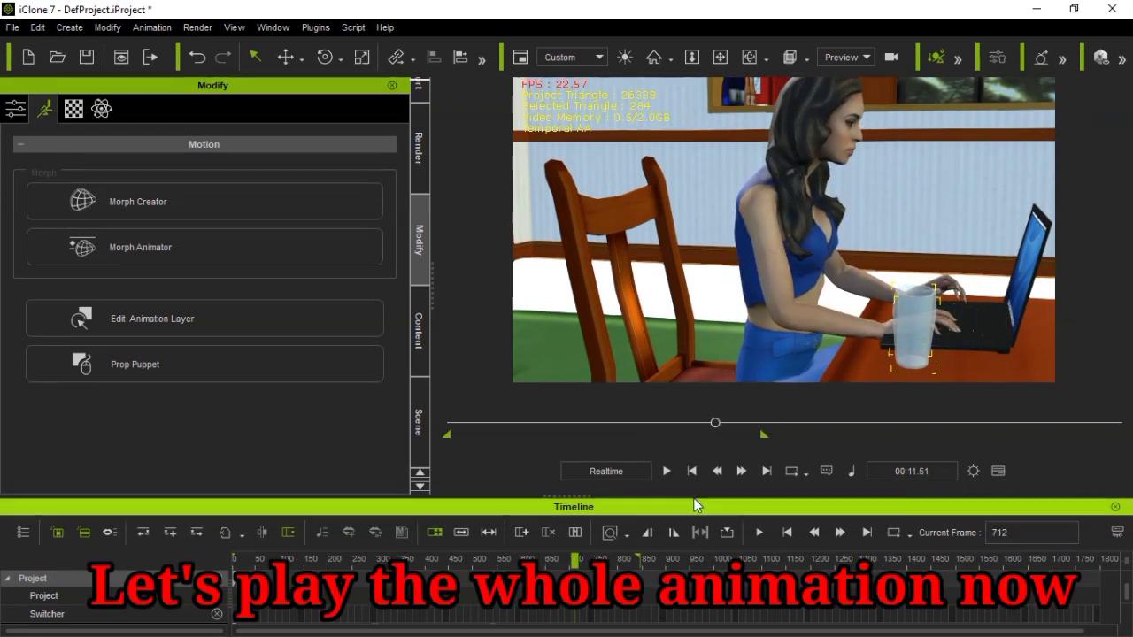
left_click(722, 467)
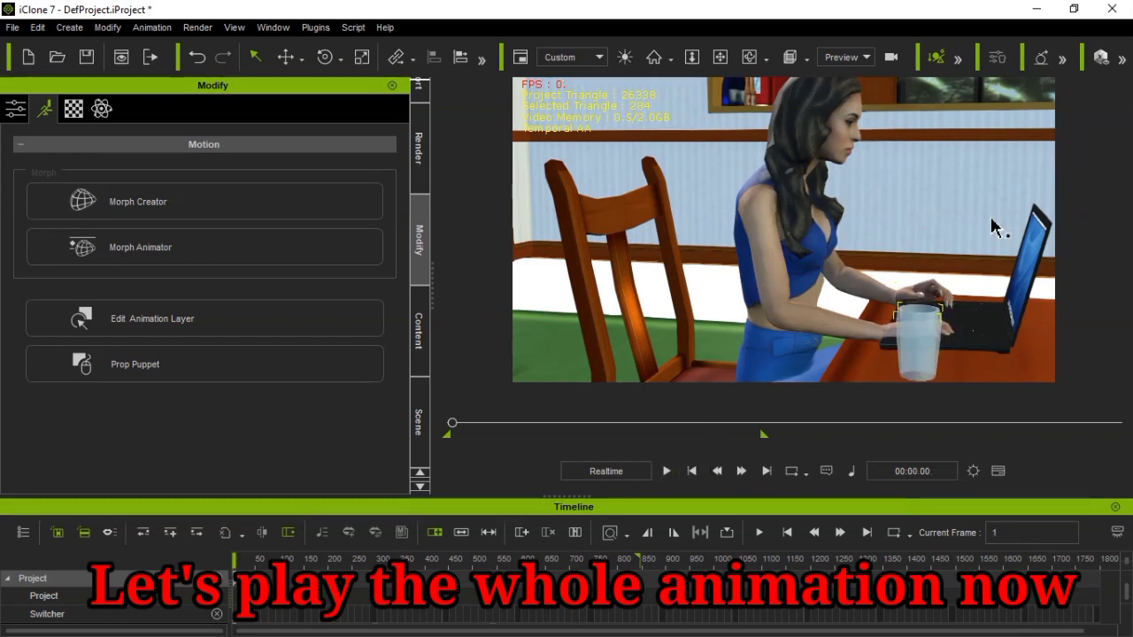
left_click(667, 471)
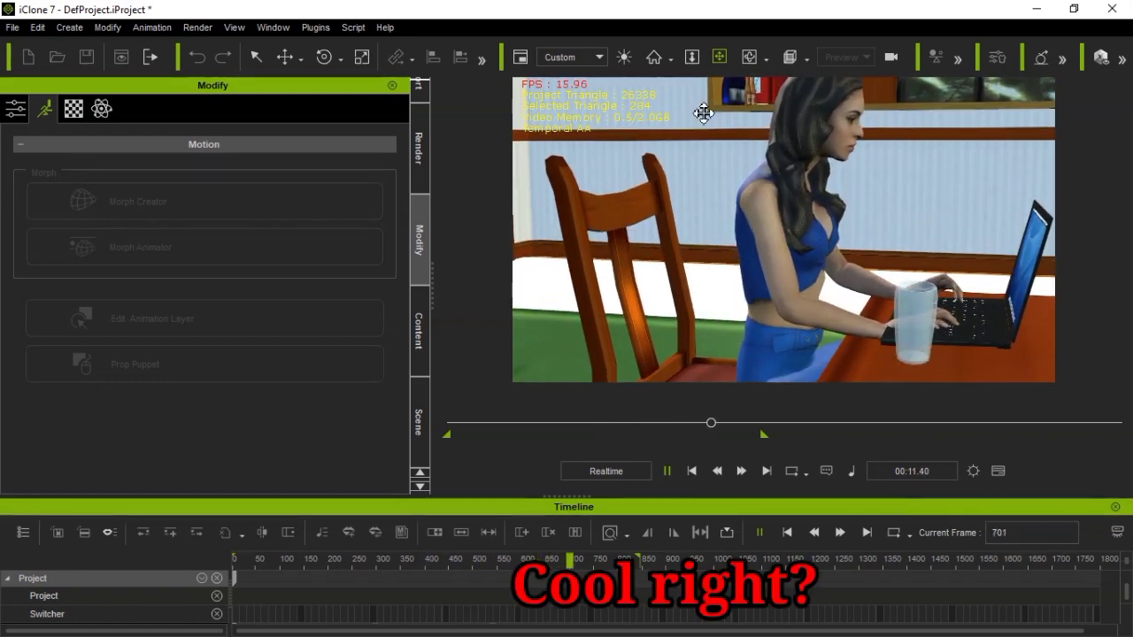
Examine the tilt of the glass on the table from the front and replay the put-down motion from frame 511
left_click(749, 57)
left_click_drag(902, 169, 468, 182)
left_click_drag(970, 184, 831, 313)
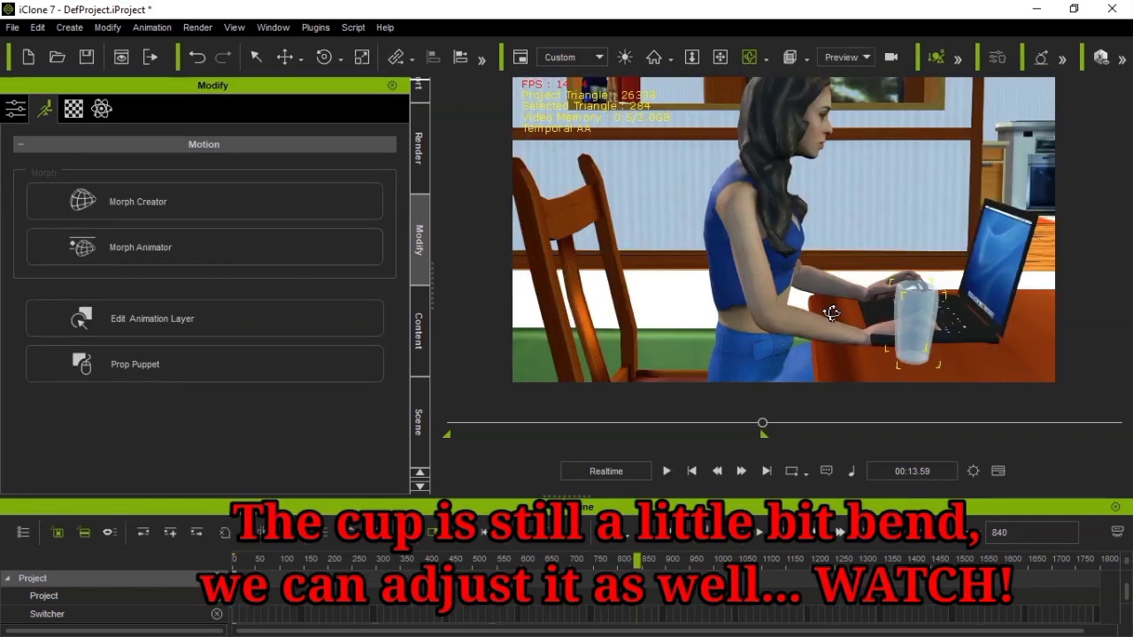
left_click_drag(983, 294, 668, 372)
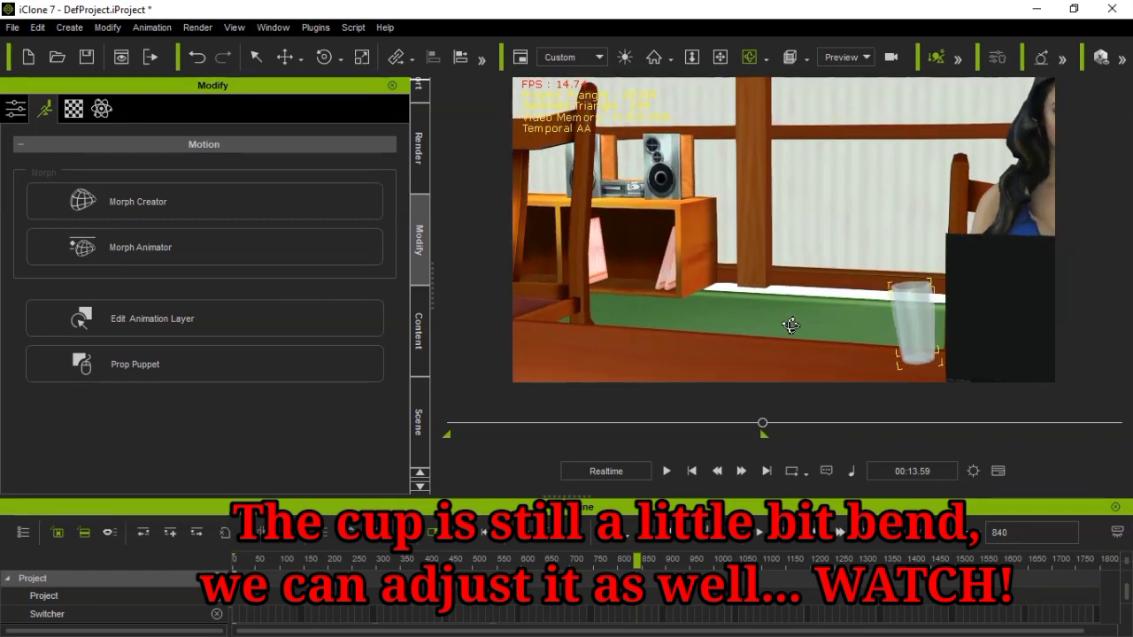
left_click_drag(790, 325, 943, 323)
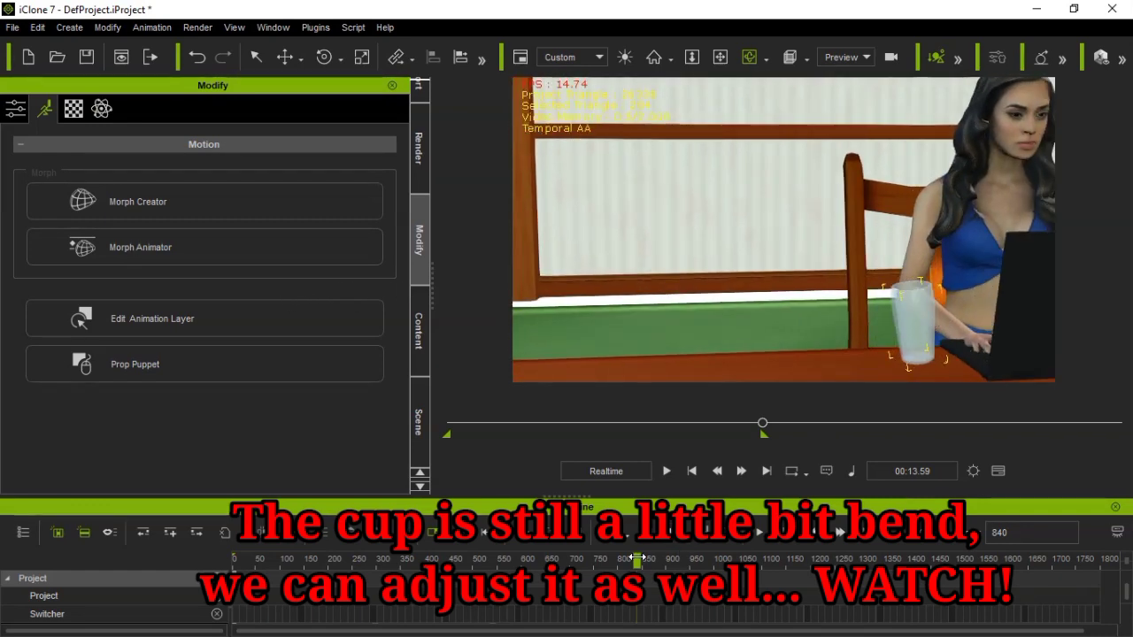
left_click_drag(626, 558, 478, 560)
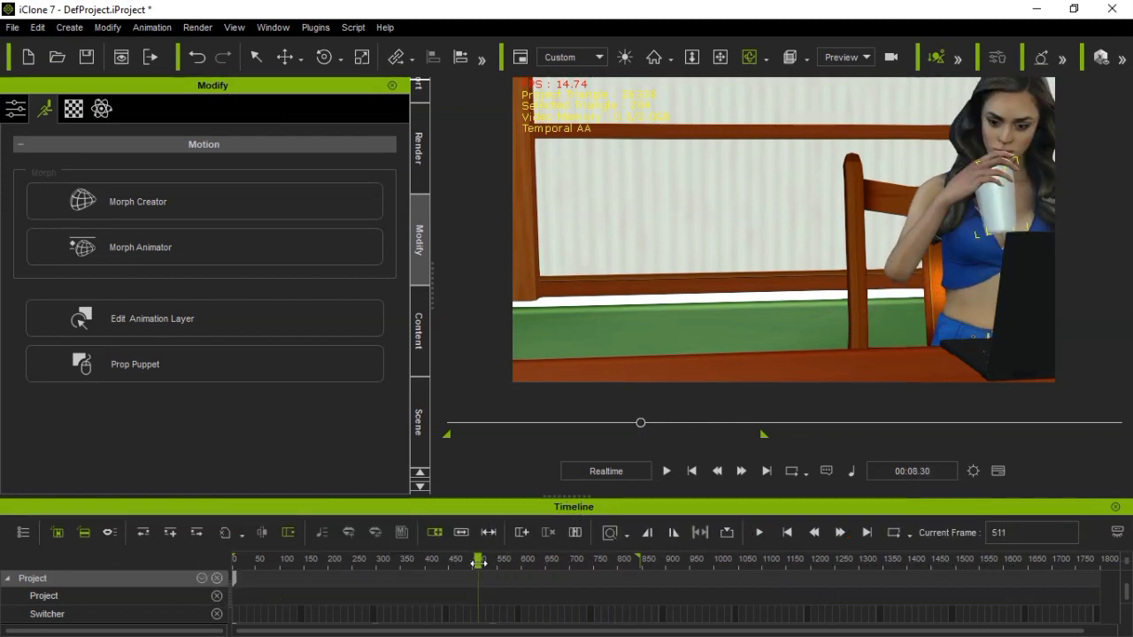
left_click(665, 471)
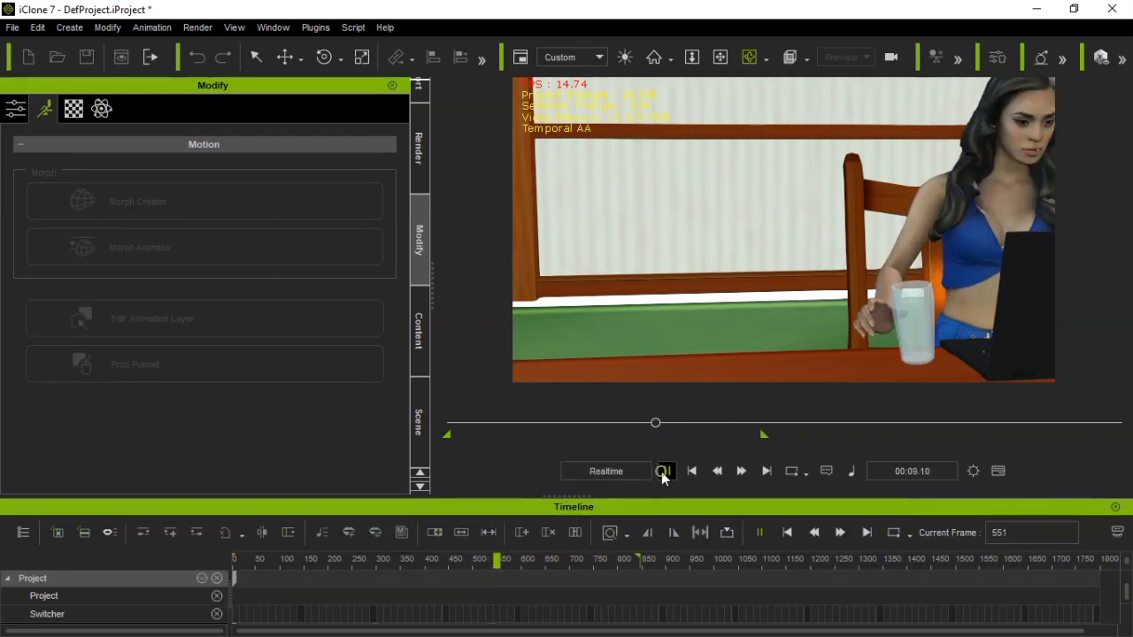
left_click(663, 472)
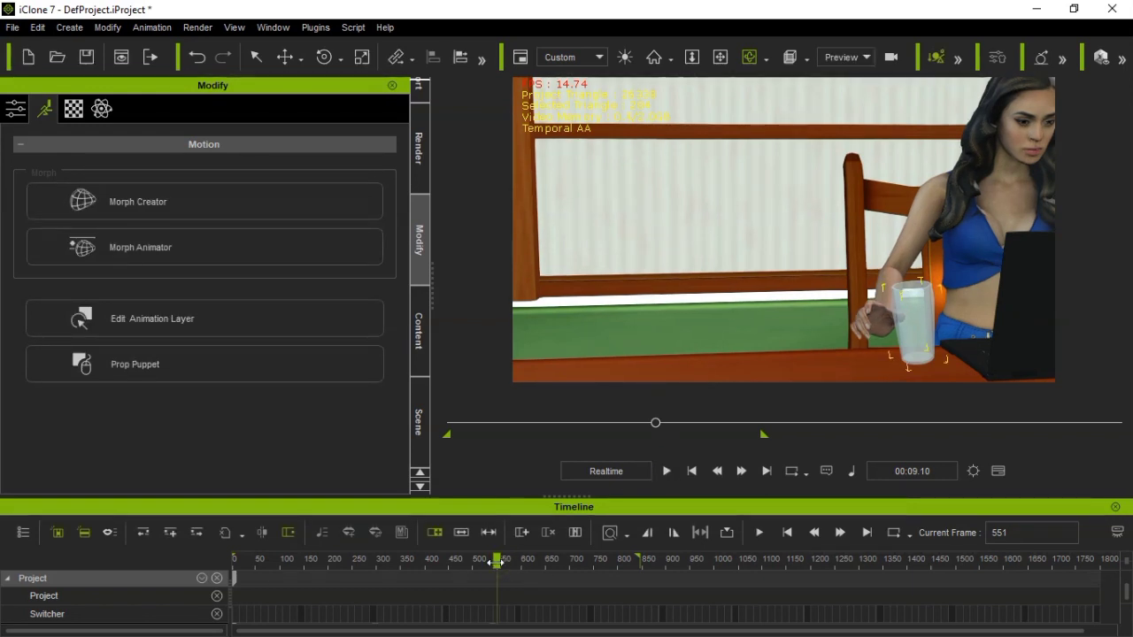
At frame 537, rotate the avatar's right hand in Edit Motion Layer's IK mode to set the held glass upright
left_click_drag(497, 561, 495, 561)
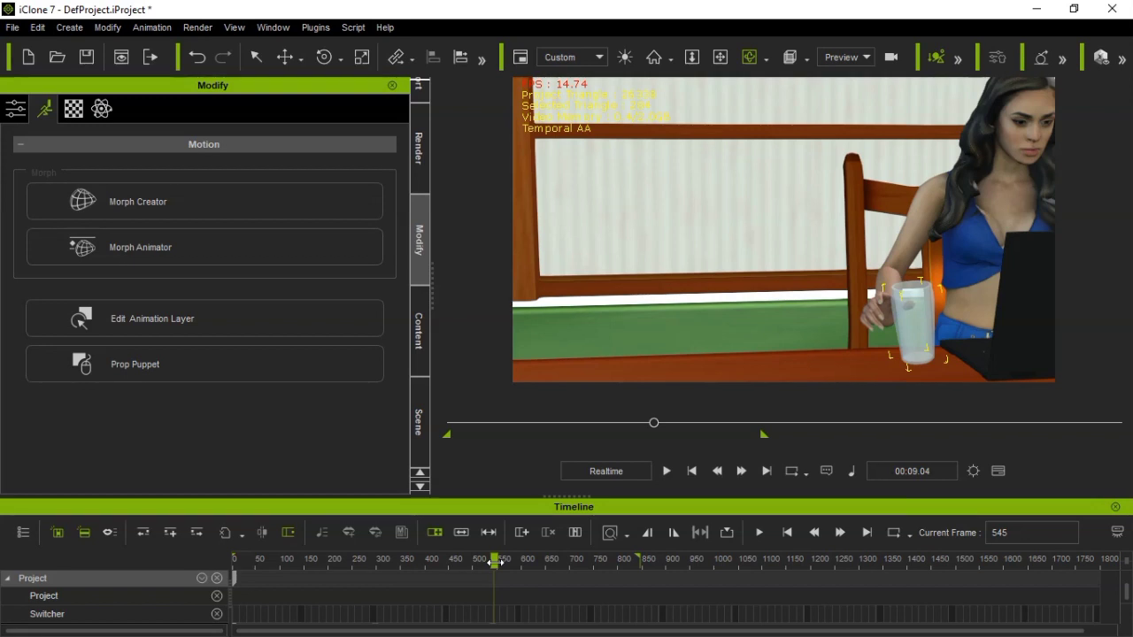
left_click_drag(495, 561, 490, 561)
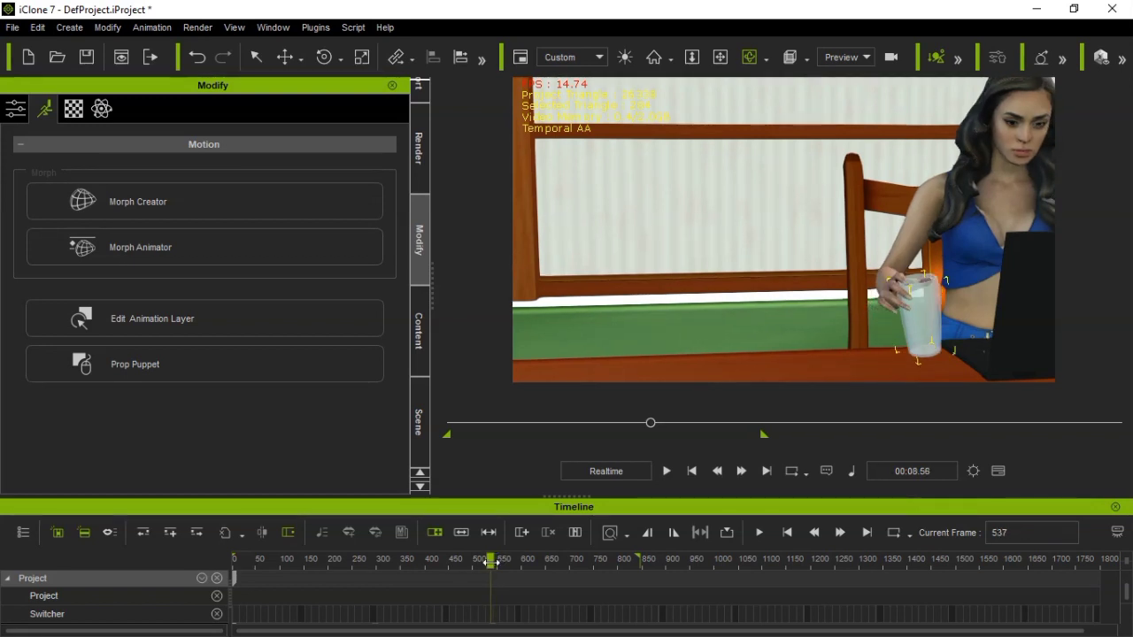
left_click(989, 220)
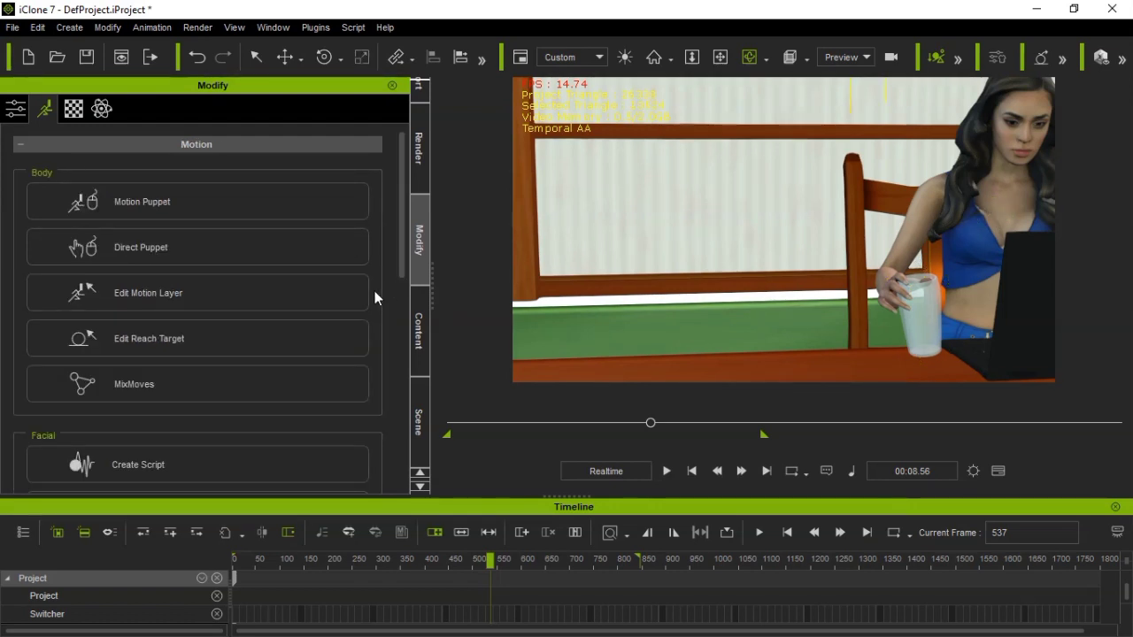
left_click(196, 293)
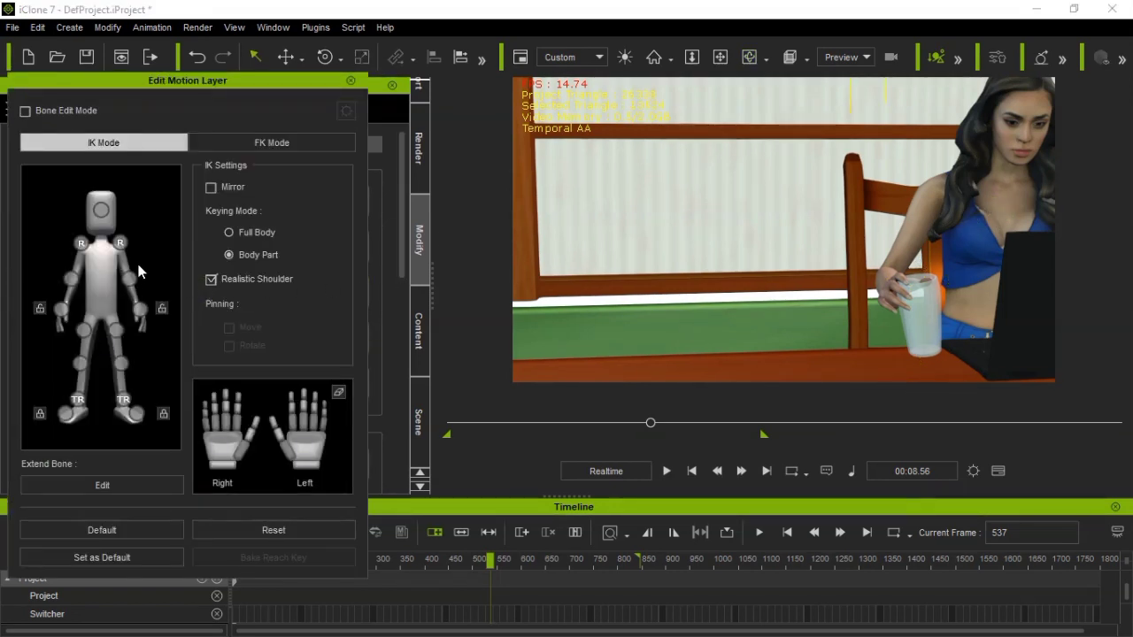
left_click(62, 309)
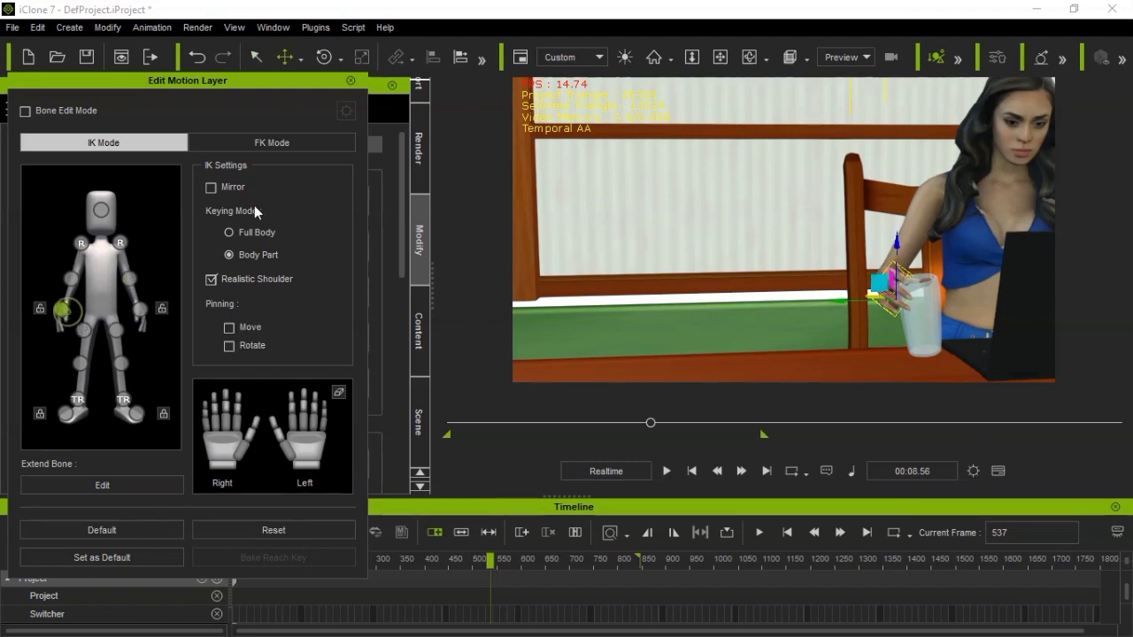
left_click(322, 59)
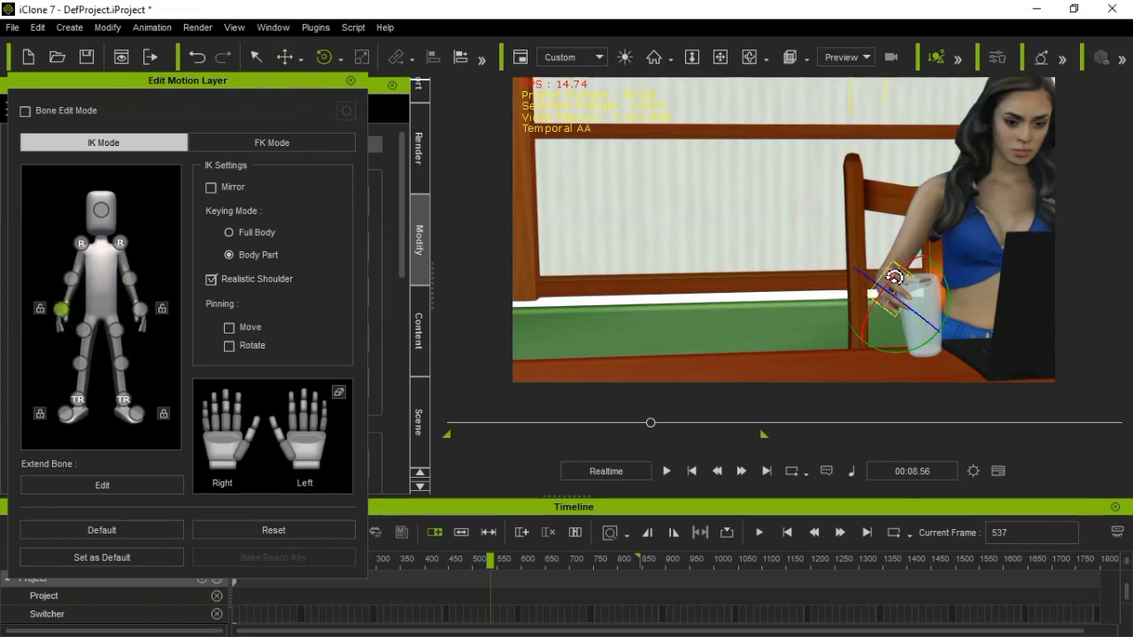
left_click_drag(893, 278, 901, 274)
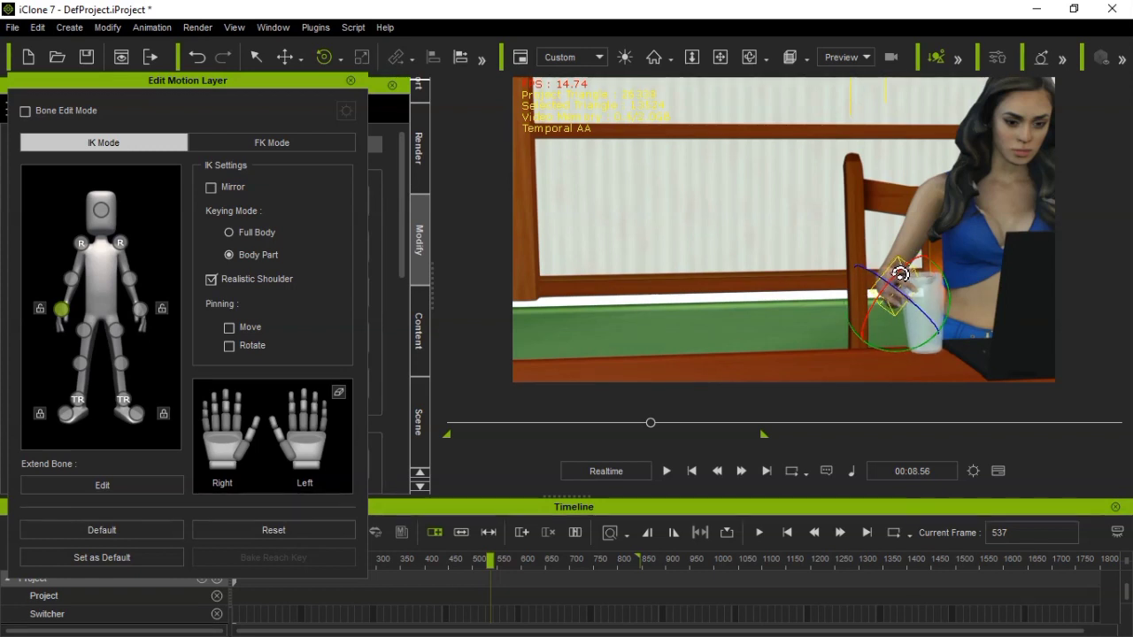
Play the corrected animation through, return to frame 1 and close Edit Motion Layer
left_click(669, 472)
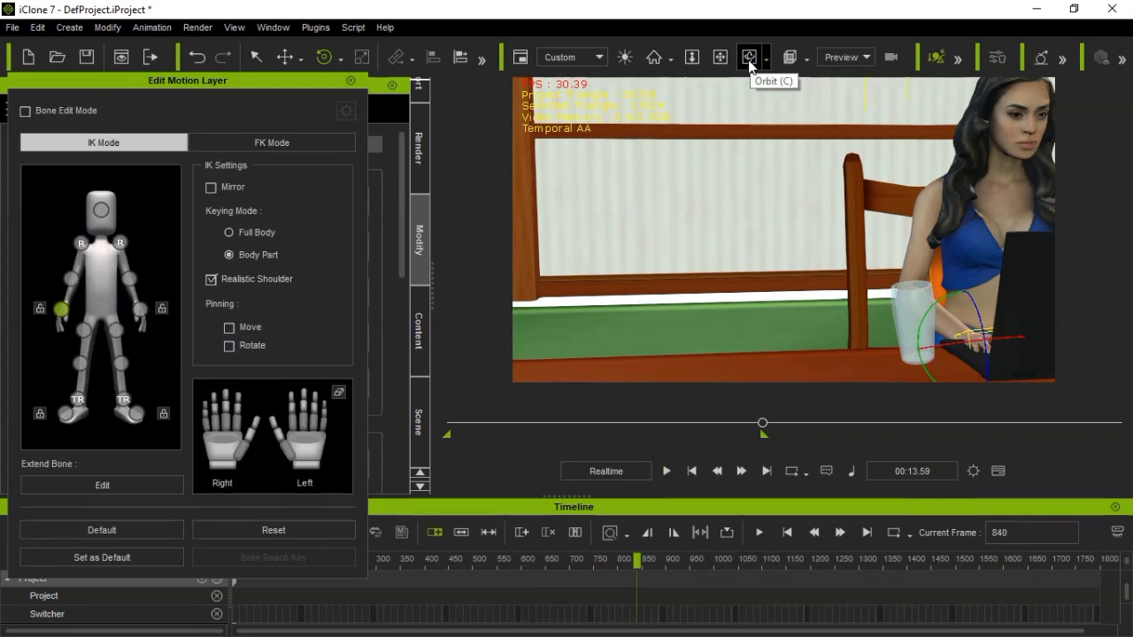
left_click(666, 471)
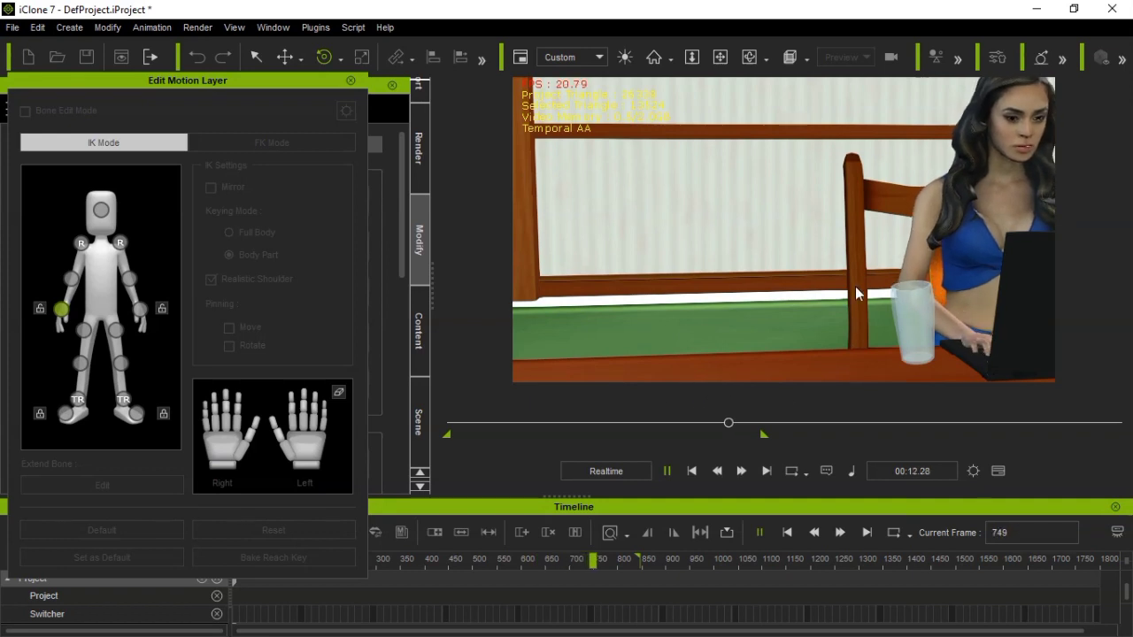
left_click(717, 470)
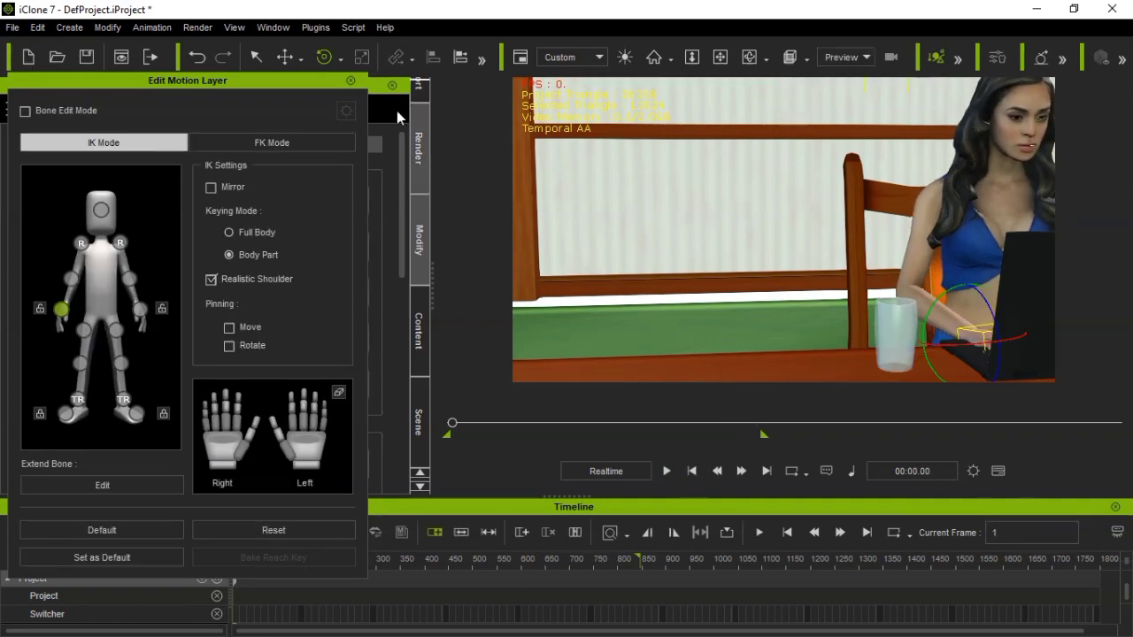
left_click(351, 80)
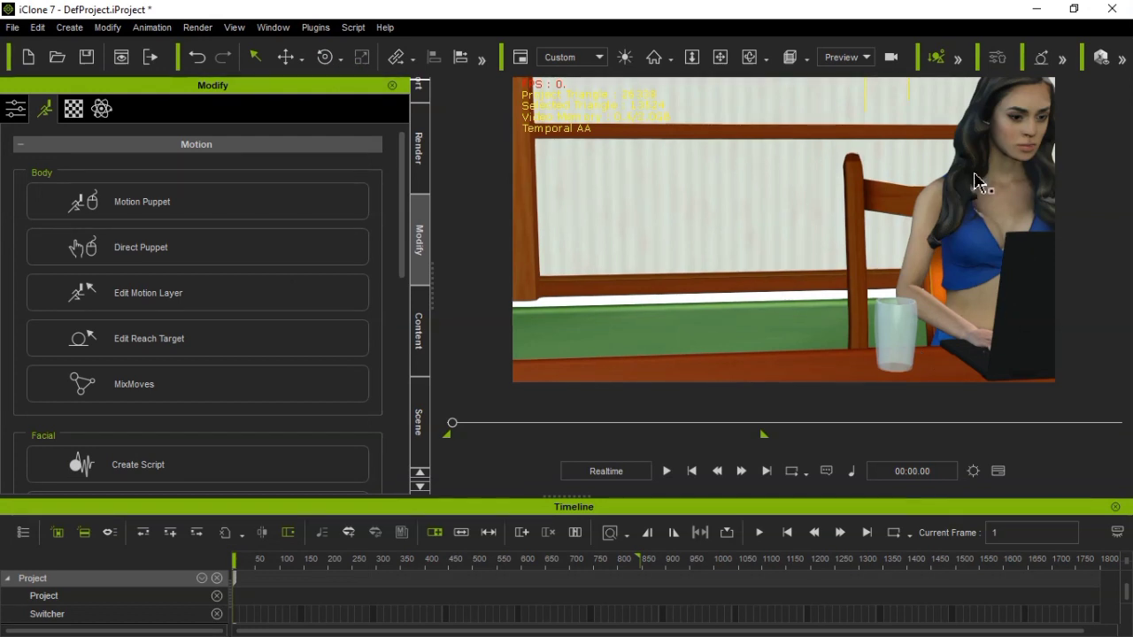
left_click_drag(847, 188, 730, 201)
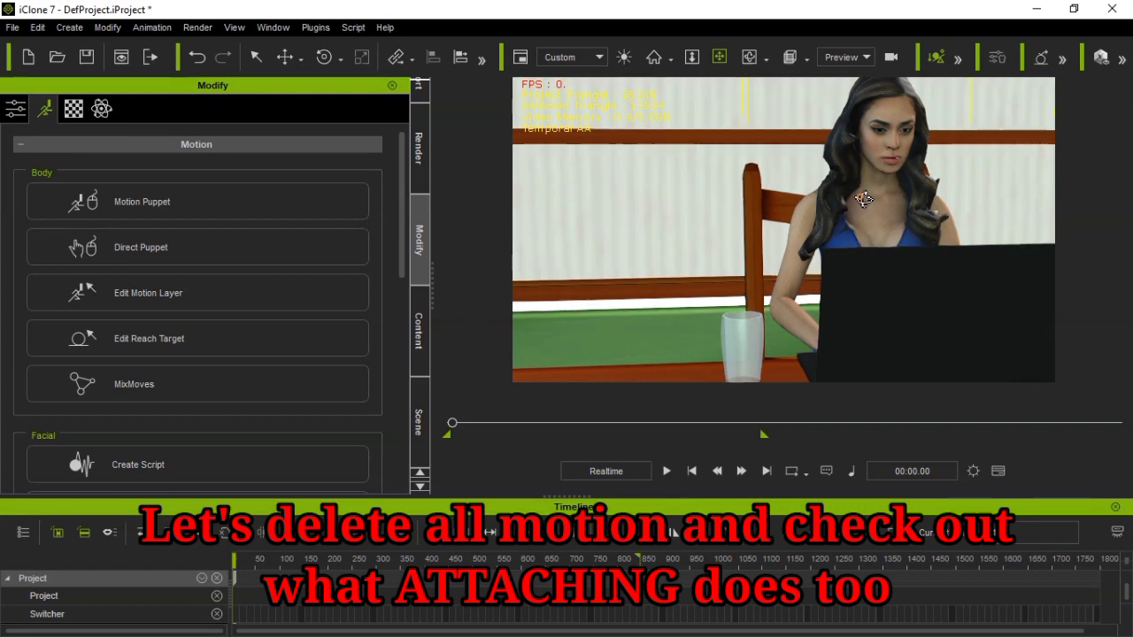
Remove the object animation from both the avatar and the glass on the table
right_click(867, 197)
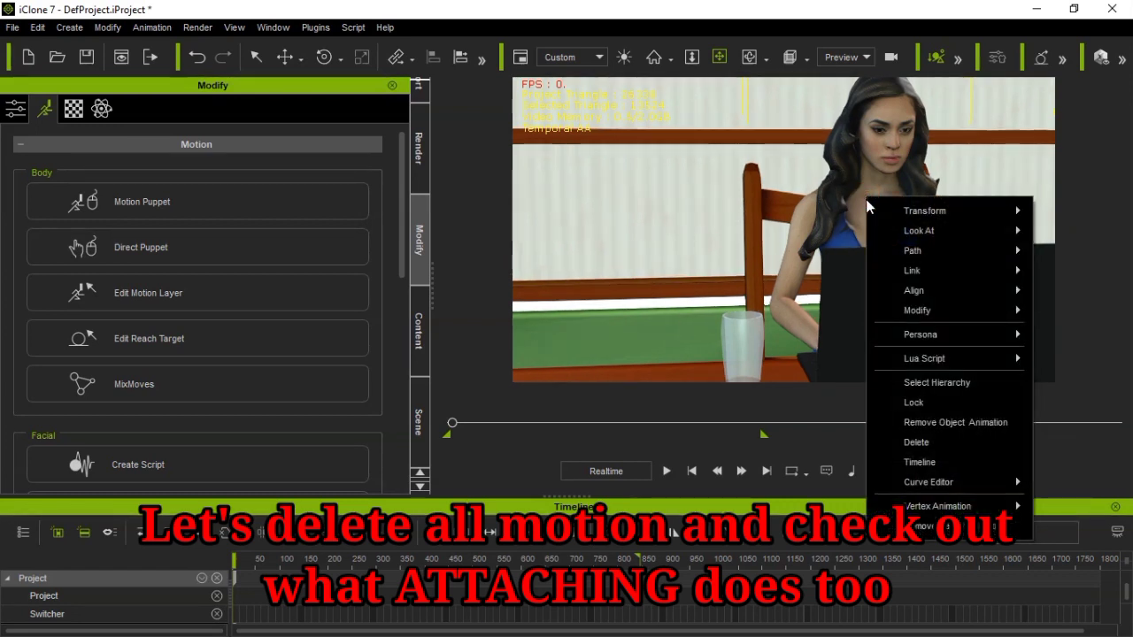
left_click(943, 424)
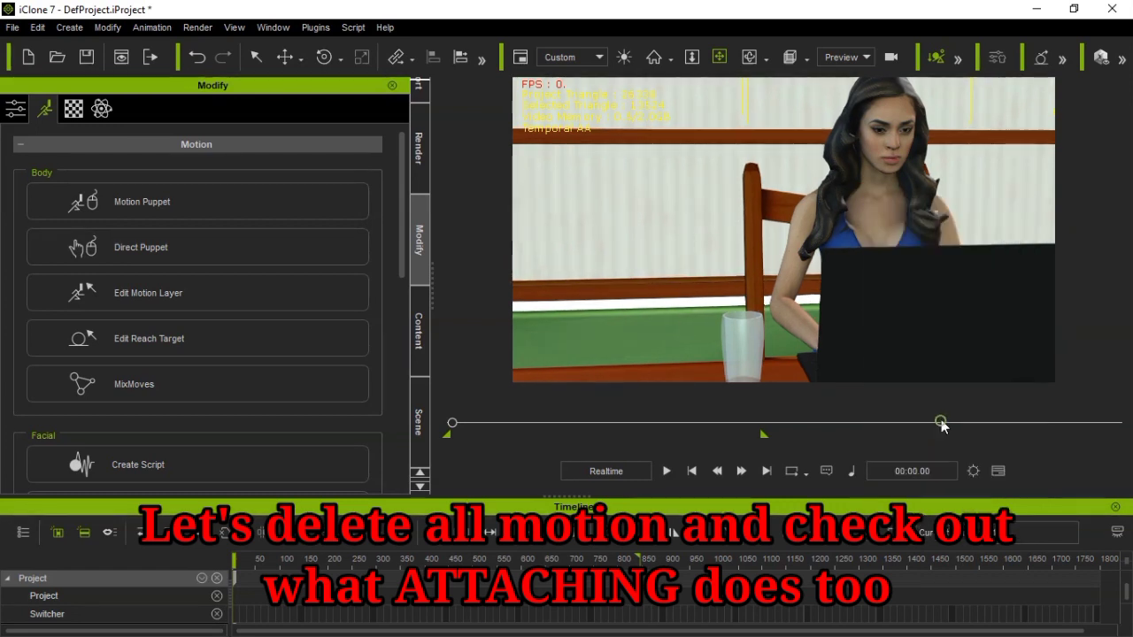
left_click(744, 354)
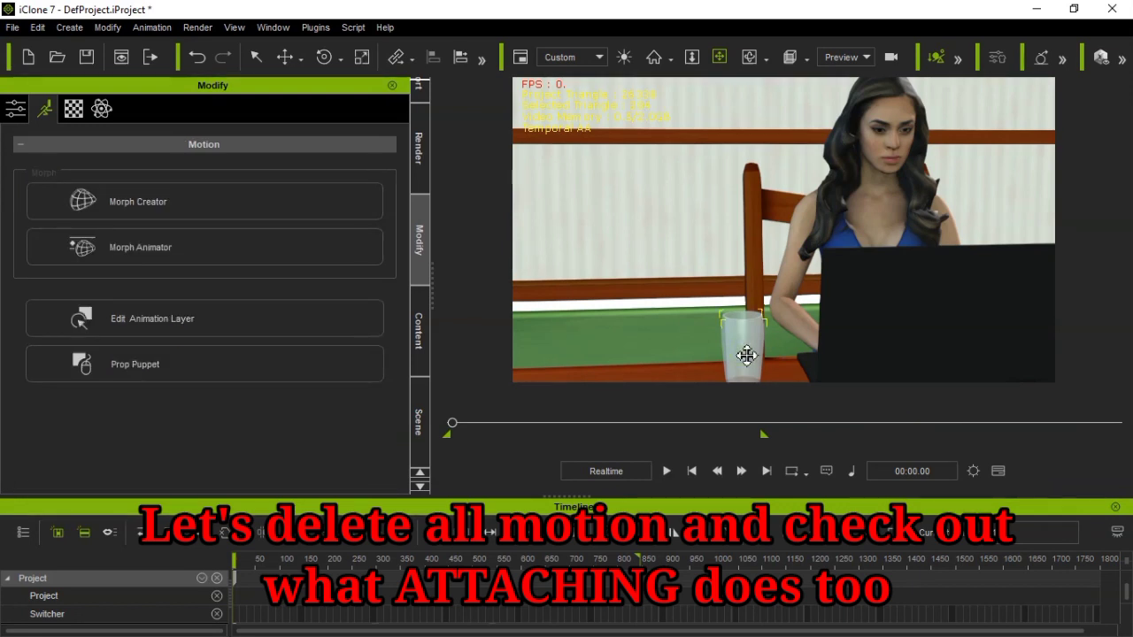
right_click(751, 337)
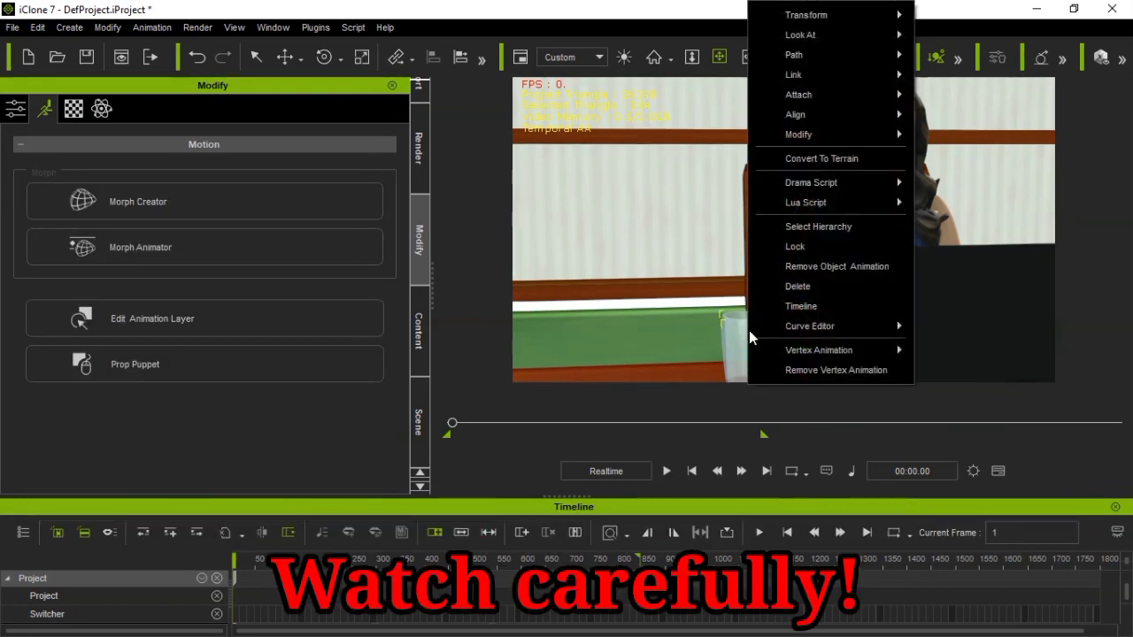
left_click(779, 263)
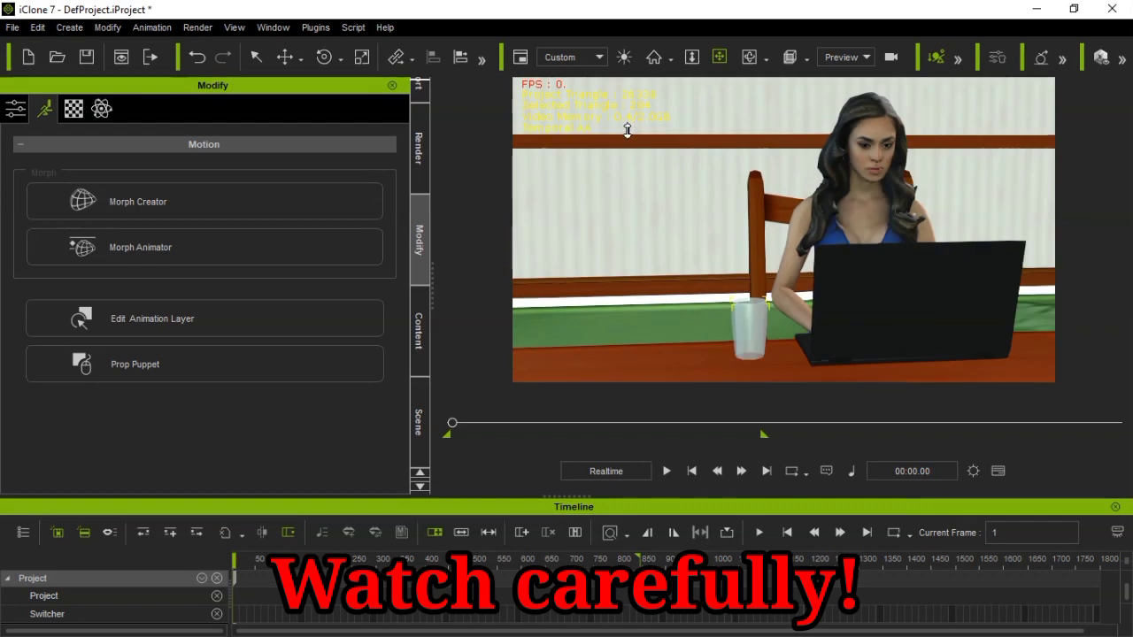
Apply the male drinking motion from the Studio Mocap-Office Work-Working Desk Job collection to the avatar
left_click(419, 328)
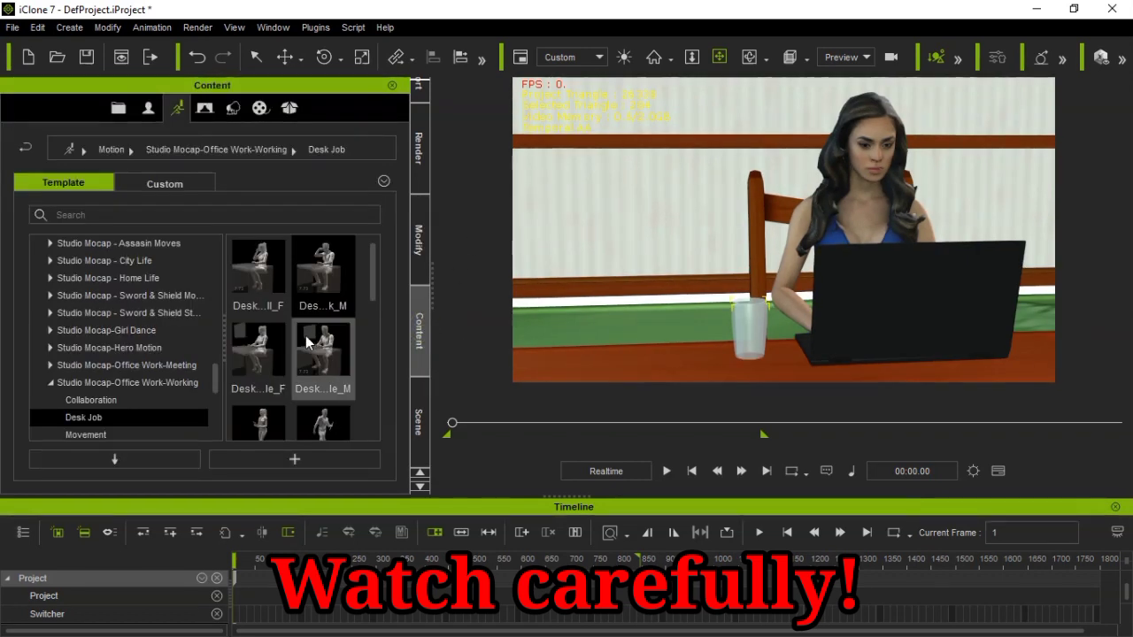
double_click(316, 257)
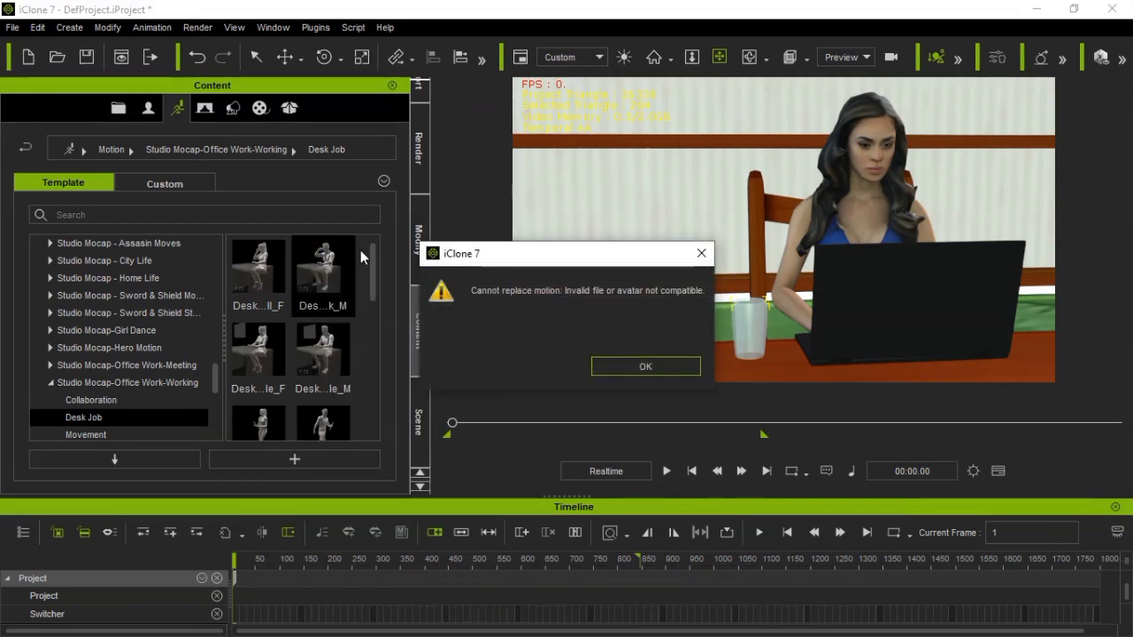
left_click(617, 363)
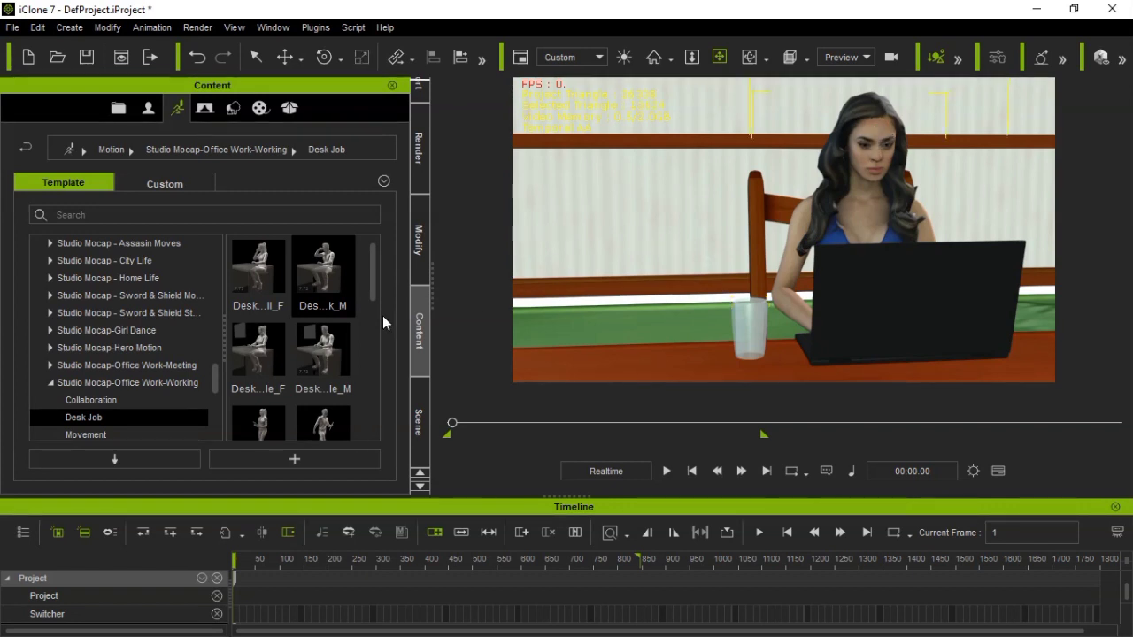
double_click(321, 266)
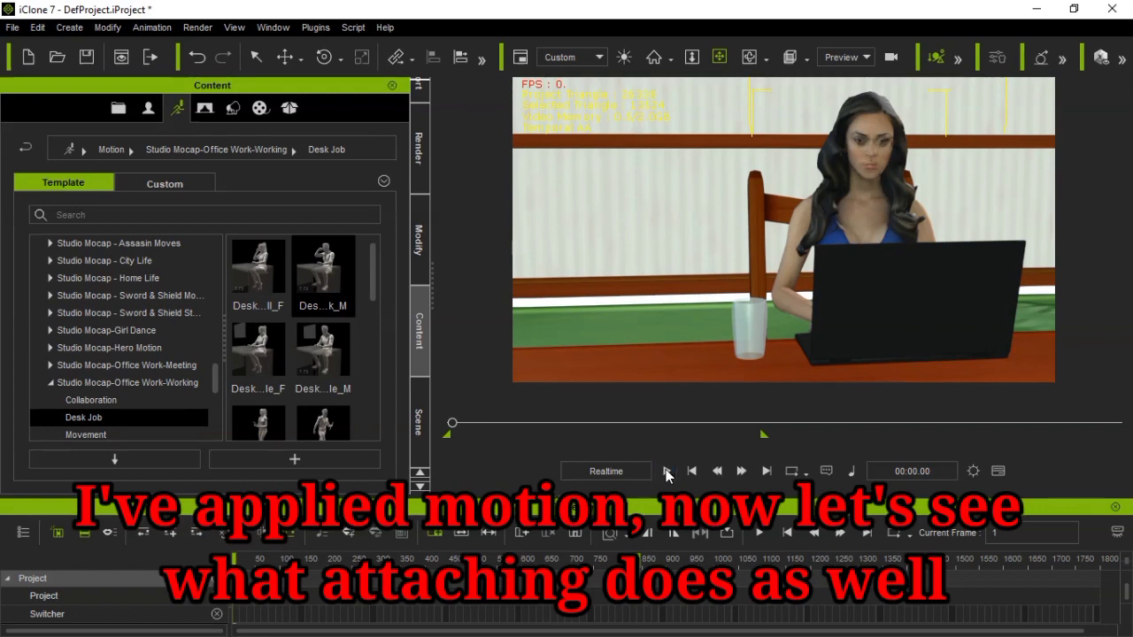
Play the applied motion and pause at frame 295, where the hand reaches the glass
left_click(666, 471)
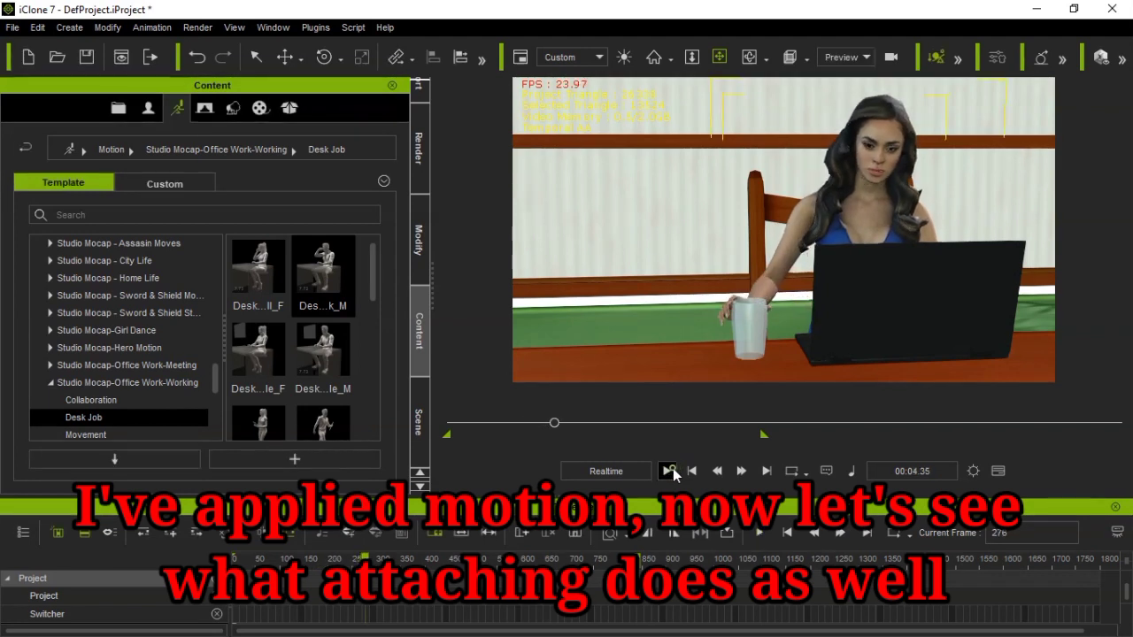
left_click(673, 471)
left_click(674, 472)
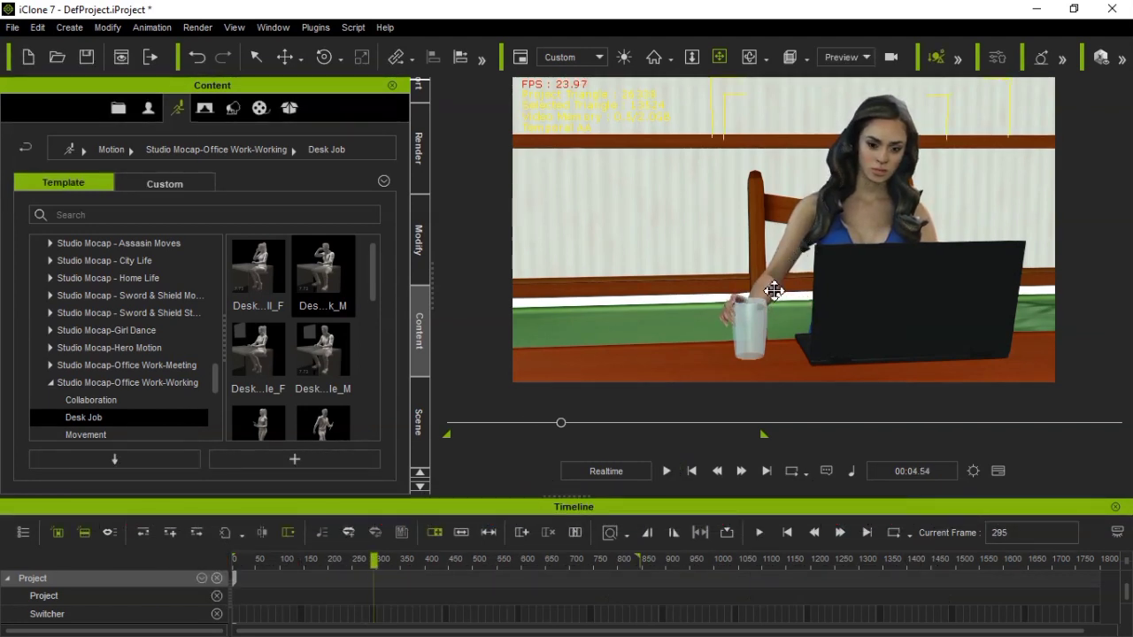
Attach the glass to the avatar's right hand at frame 295
scroll(773, 307, "up", 2)
left_click_drag(781, 286, 806, 228)
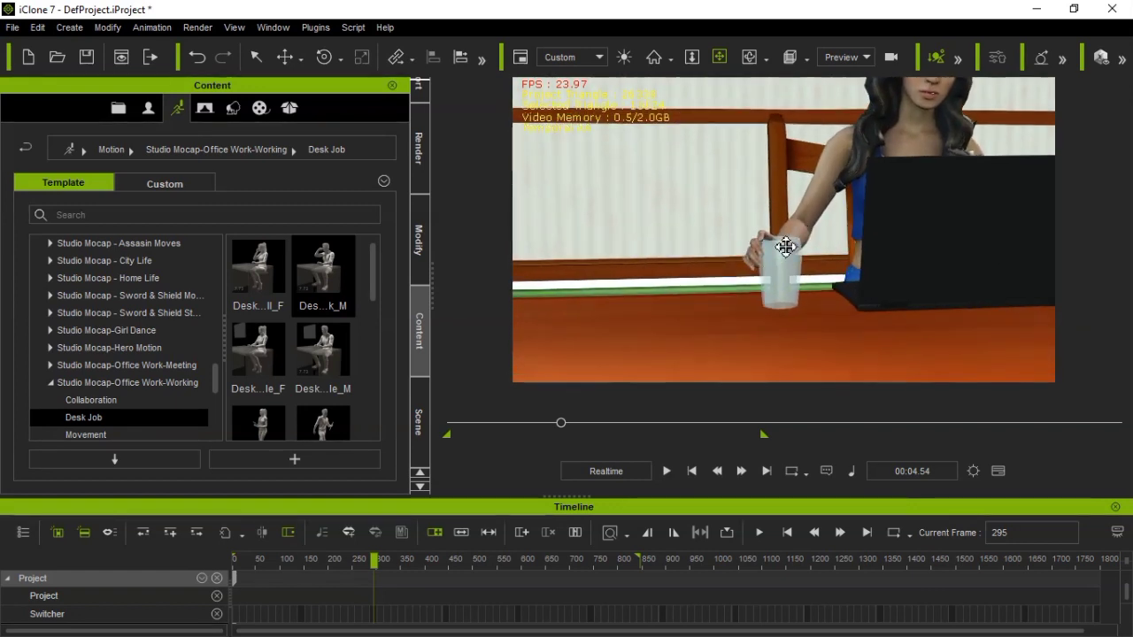
left_click(785, 247)
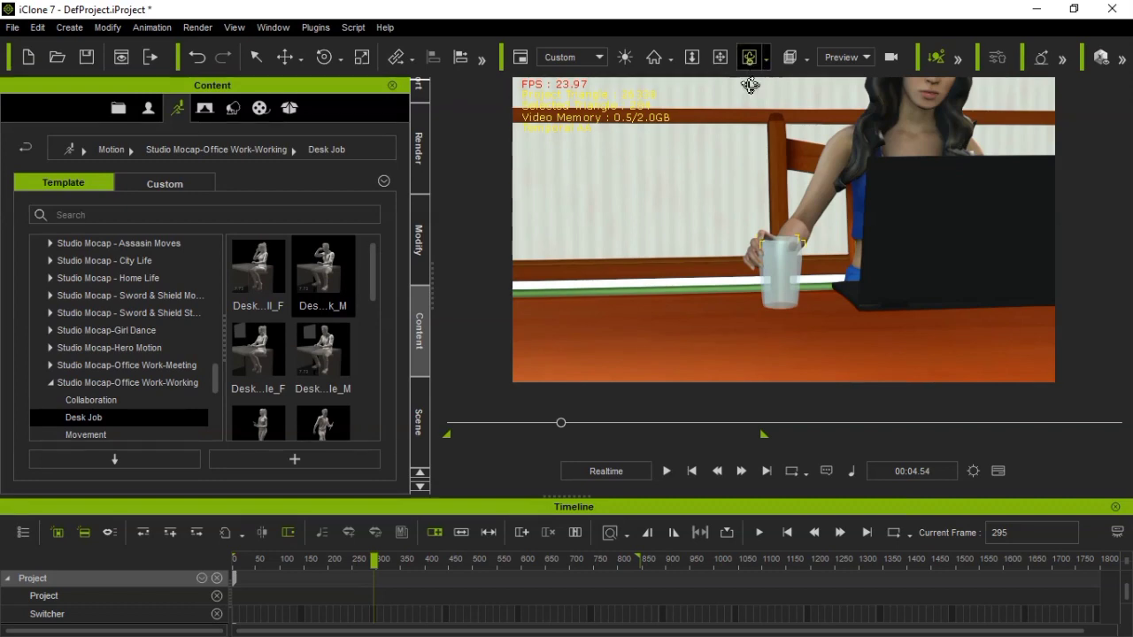
left_click_drag(670, 184, 966, 237)
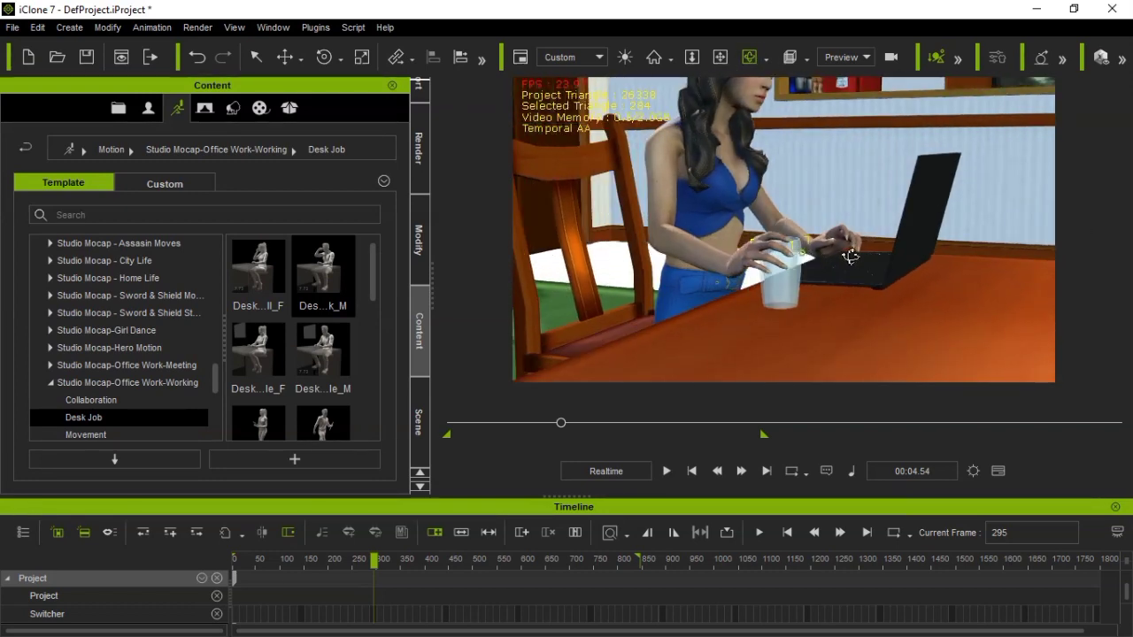
scroll(850, 257, "up", 5)
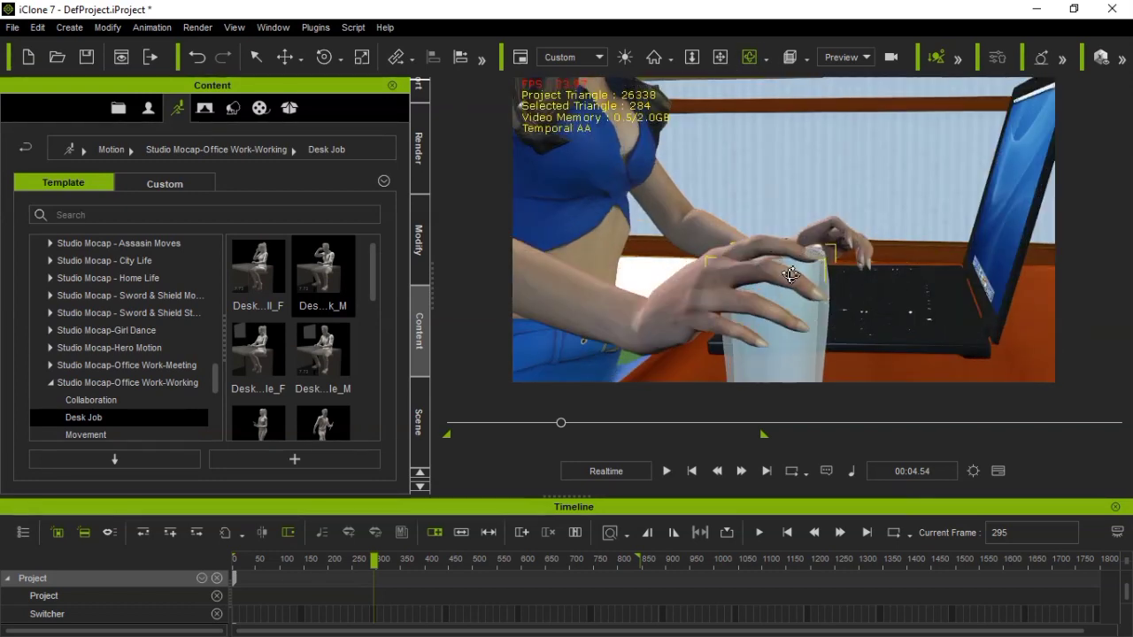
right_click(799, 308)
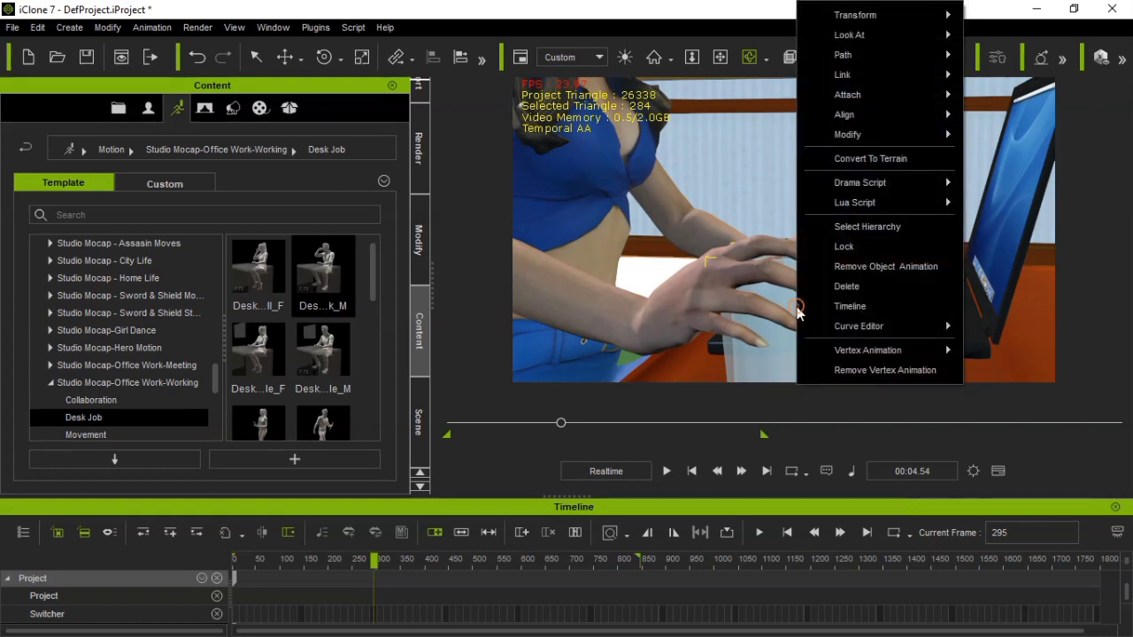
mouse_move(864, 99)
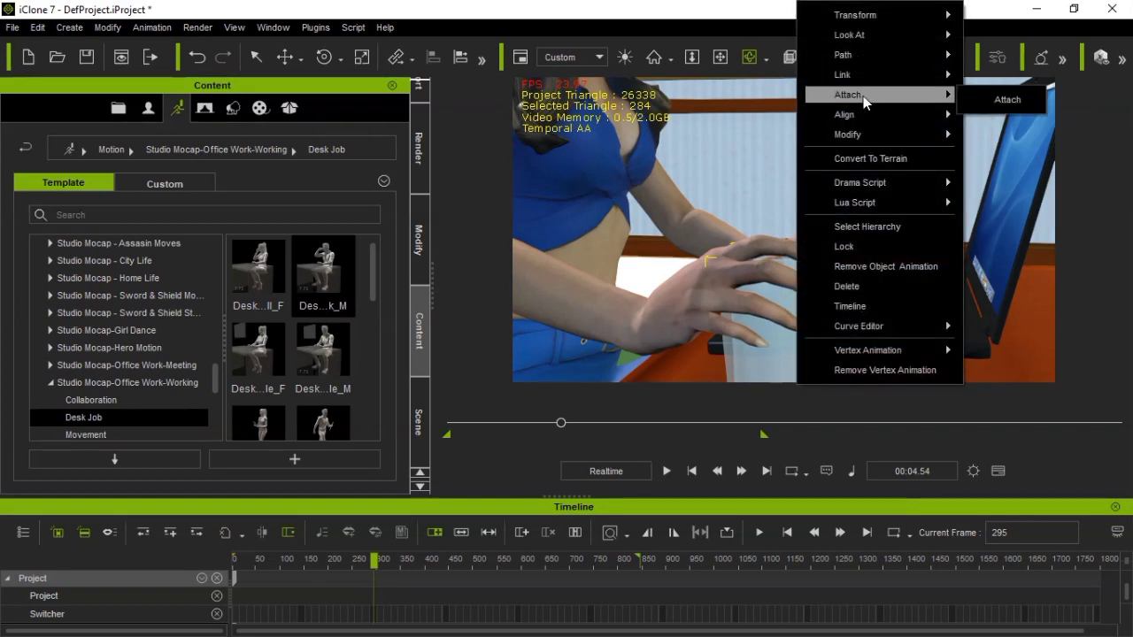
left_click(1000, 100)
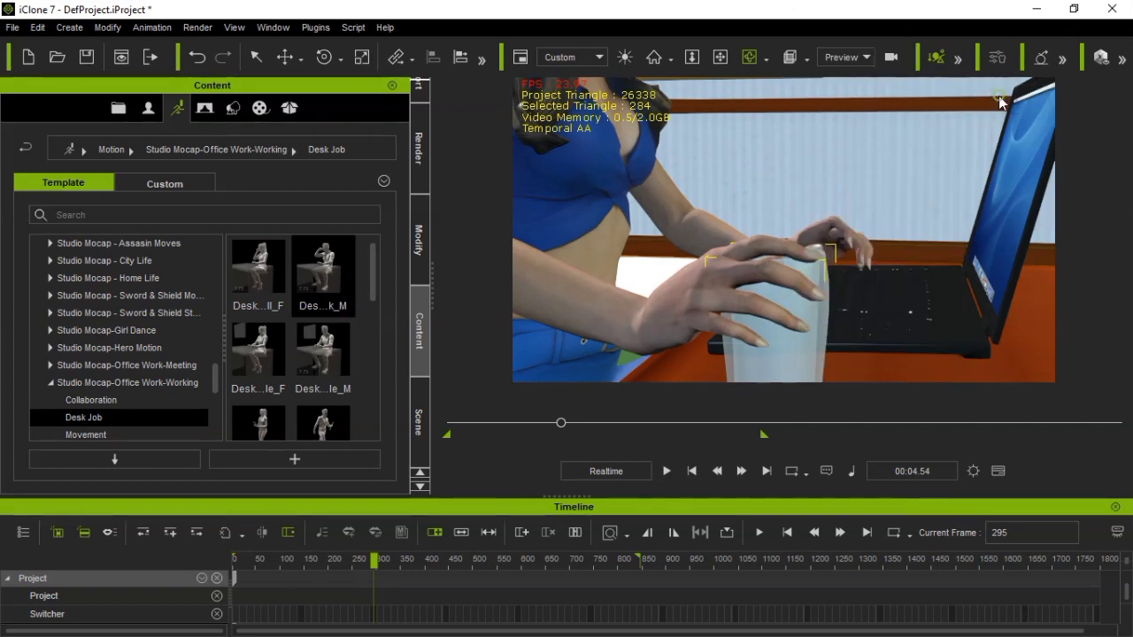
left_click(672, 305)
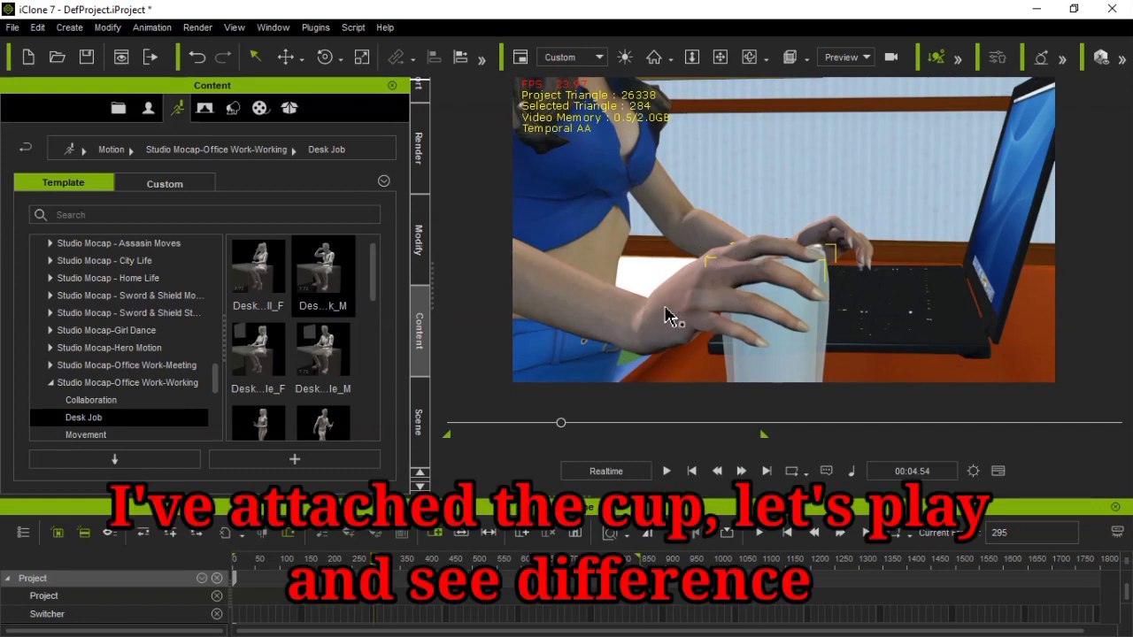
Play the animation with the attached glass from frame 295 and pause near the end
scroll(744, 159, "down", 3)
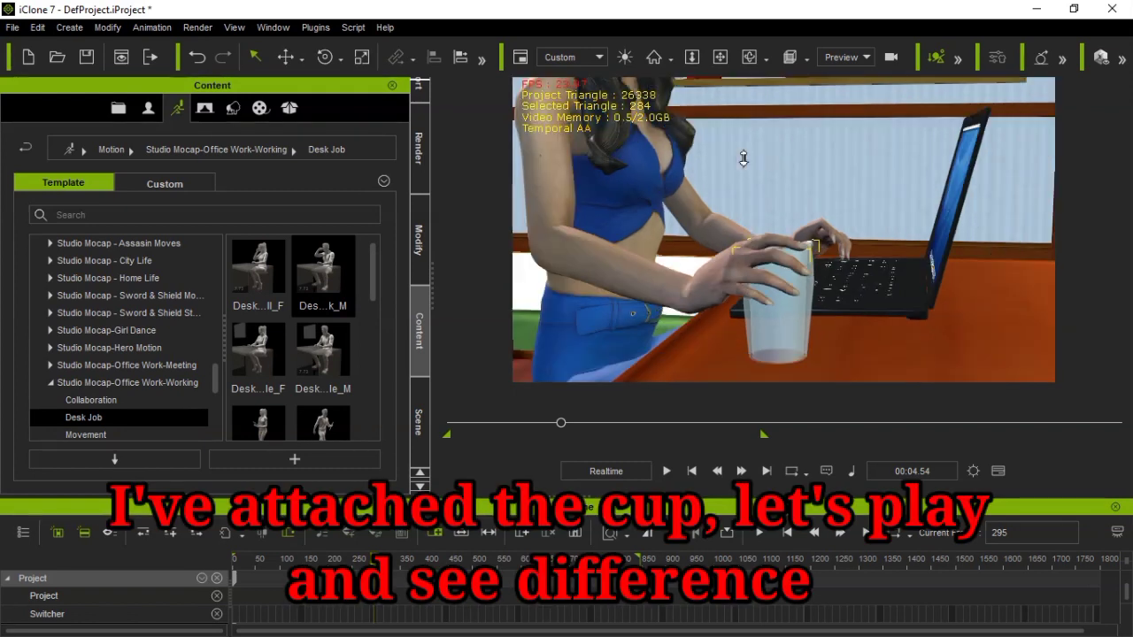
left_click(668, 471)
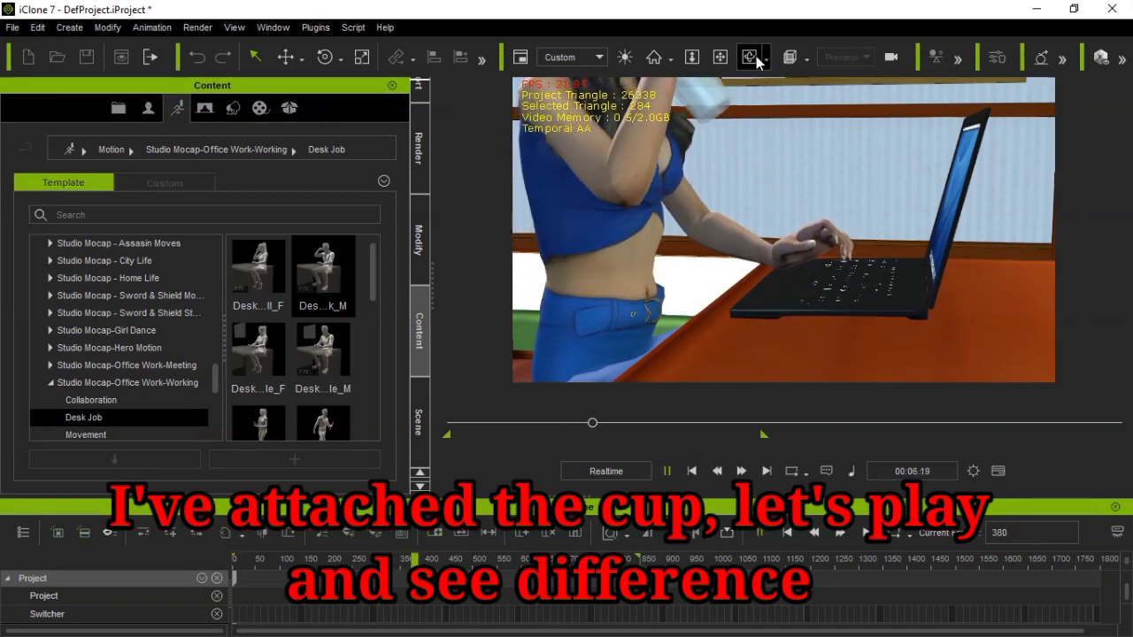
left_click(721, 61)
left_click_drag(740, 144, 726, 118)
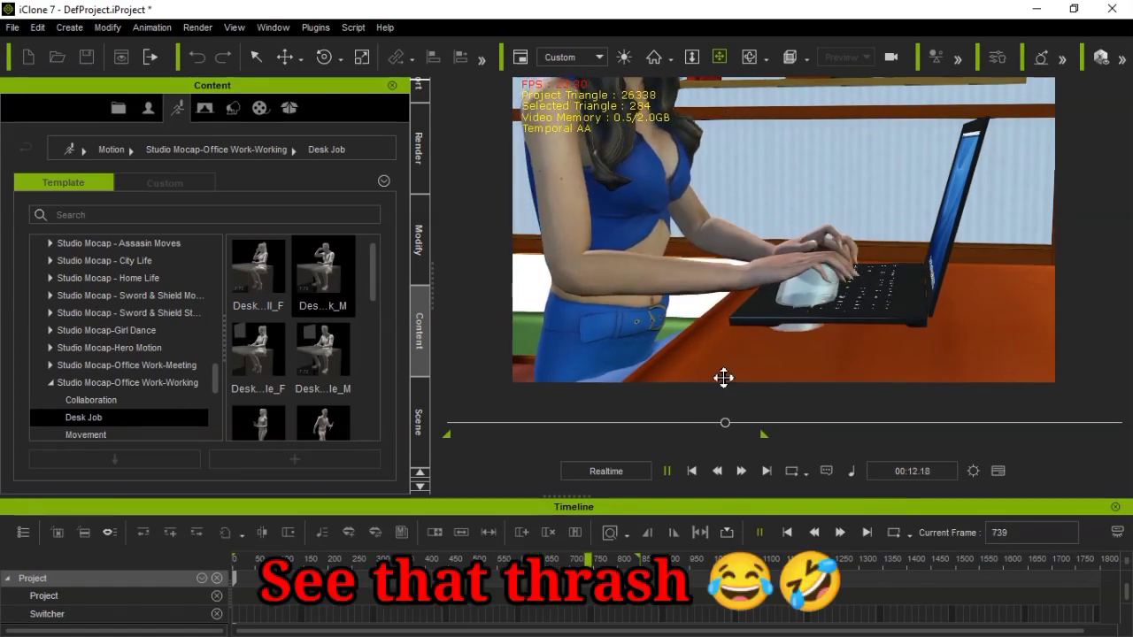
left_click(668, 471)
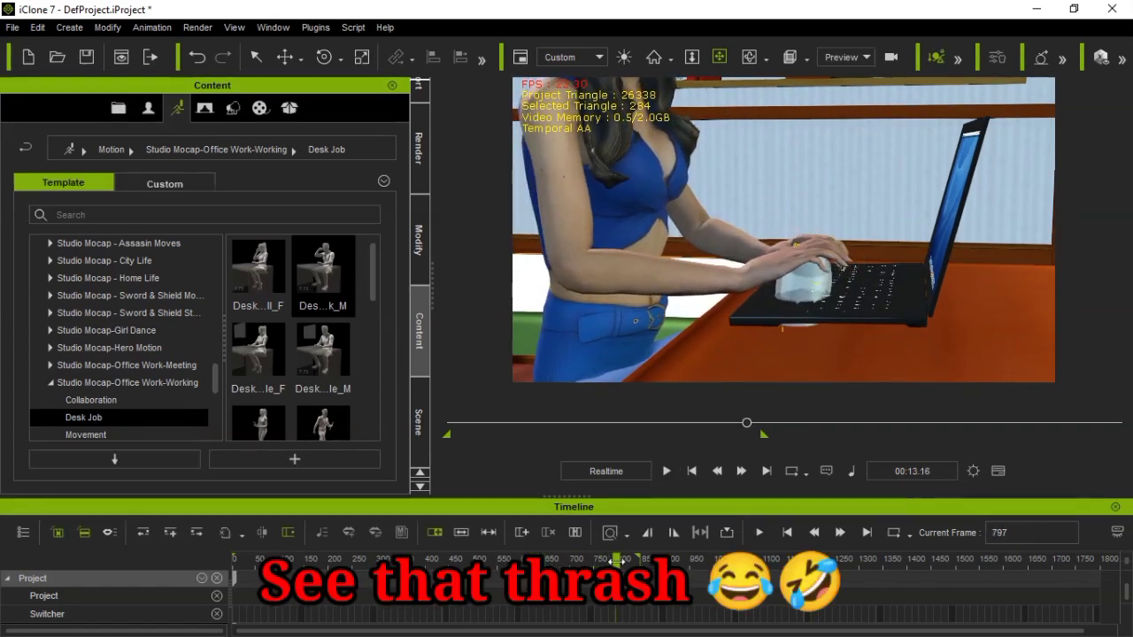
Go back to frame 551, where the glass is put down, and detach it from the avatar's hand
left_click_drag(616, 561, 497, 561)
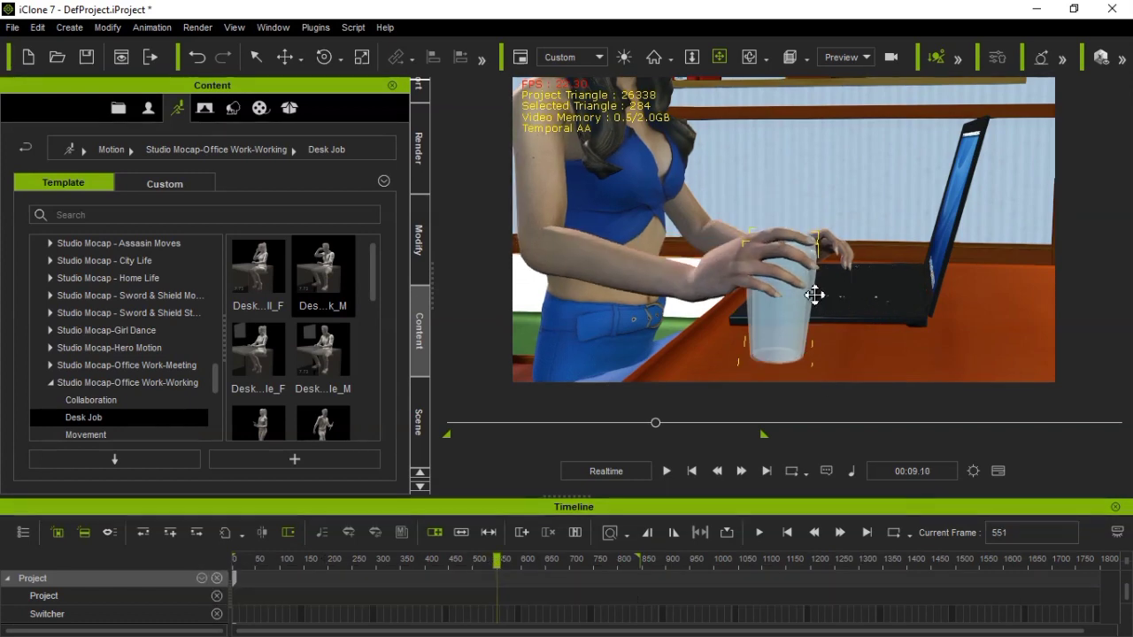
left_click(749, 57)
left_click_drag(847, 150, 741, 218)
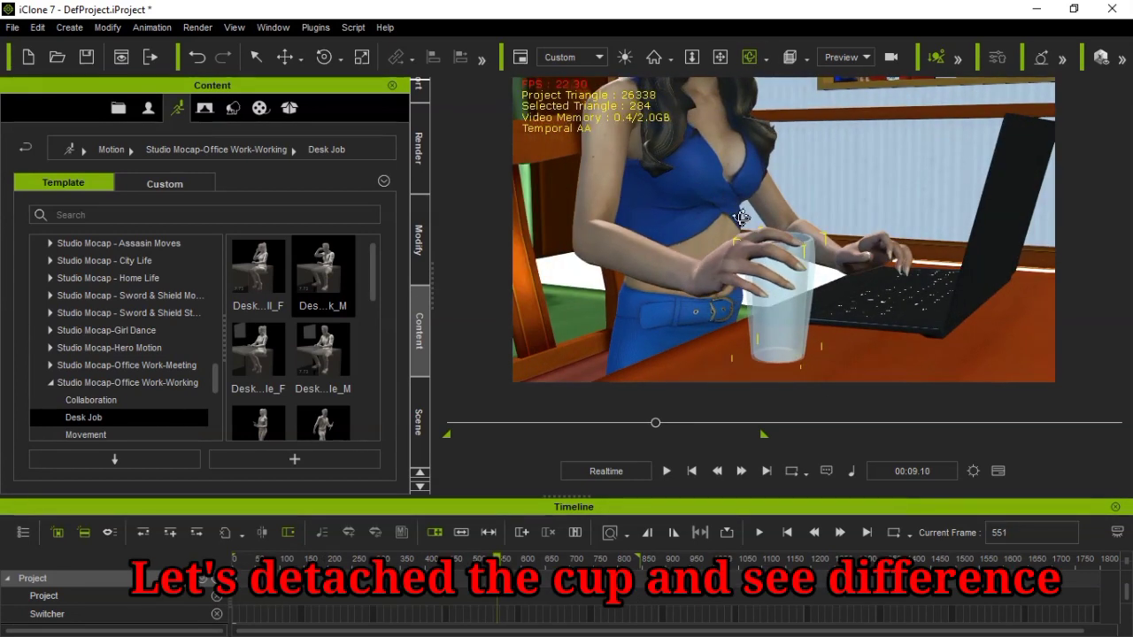
right_click(785, 274)
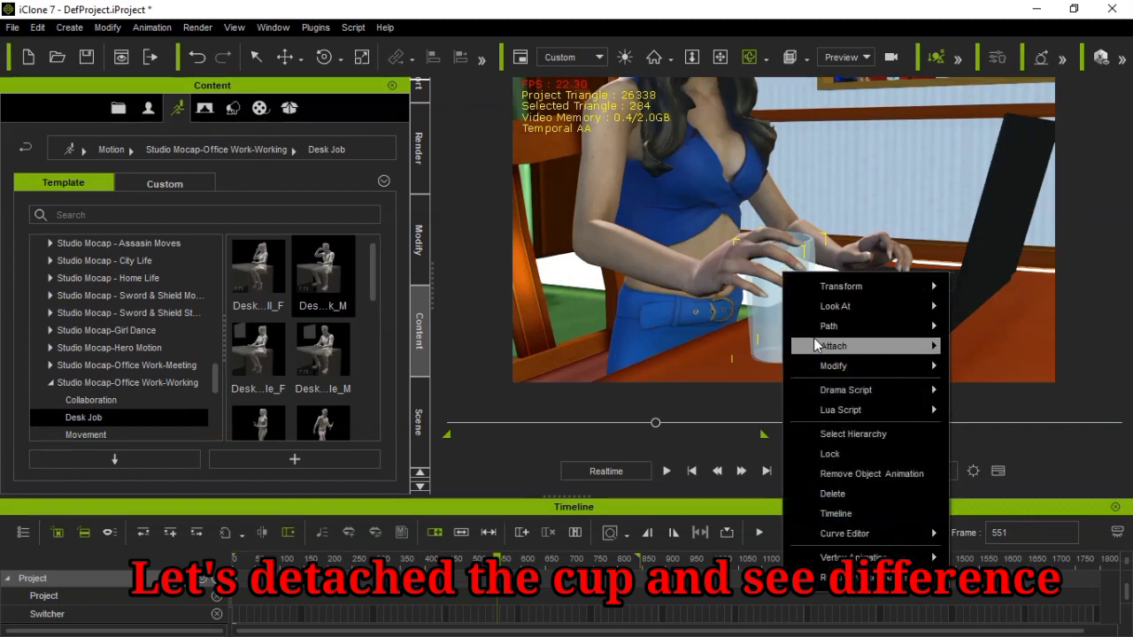
mouse_move(929, 351)
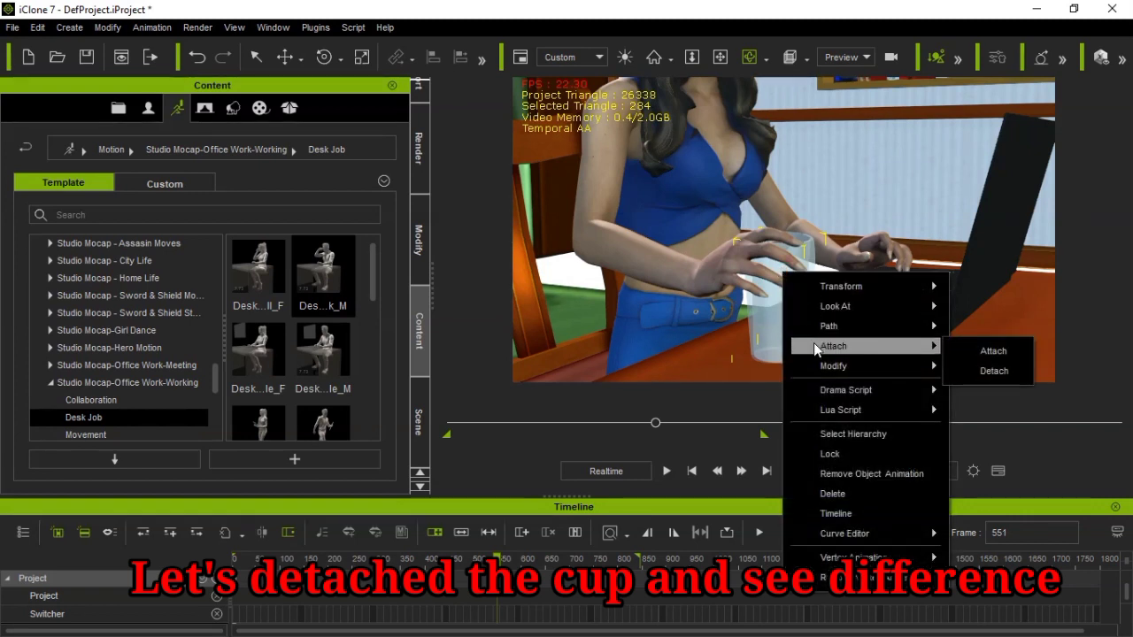
left_click(988, 370)
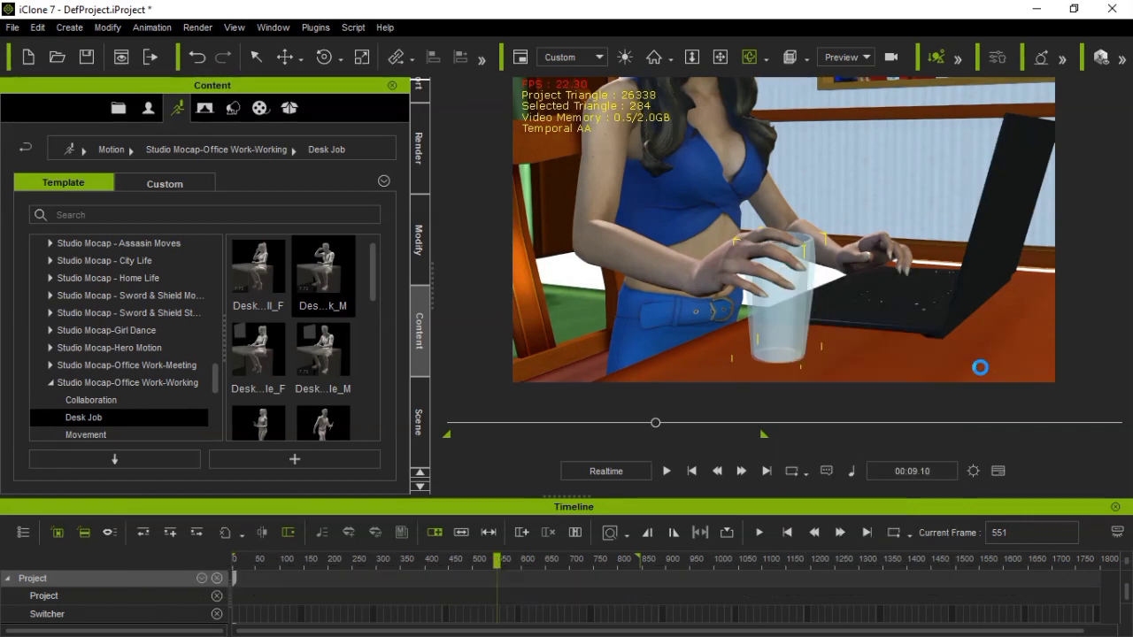
Play the animation with the detached glass from frame 551, and replay it from frame 1
left_click(666, 472)
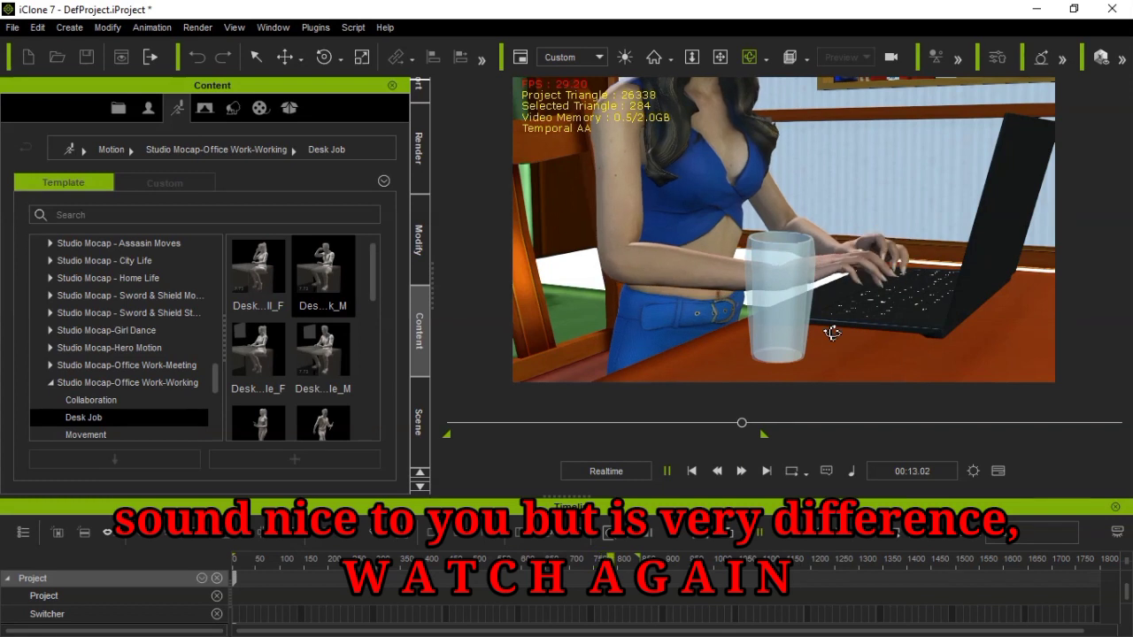
left_click(691, 471)
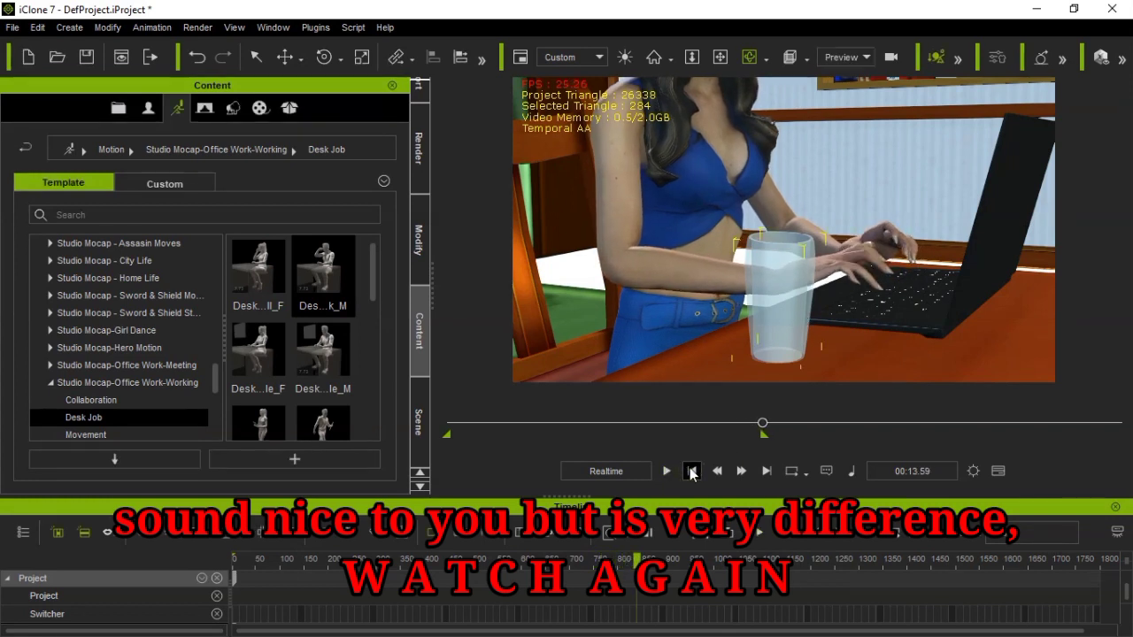
left_click(691, 471)
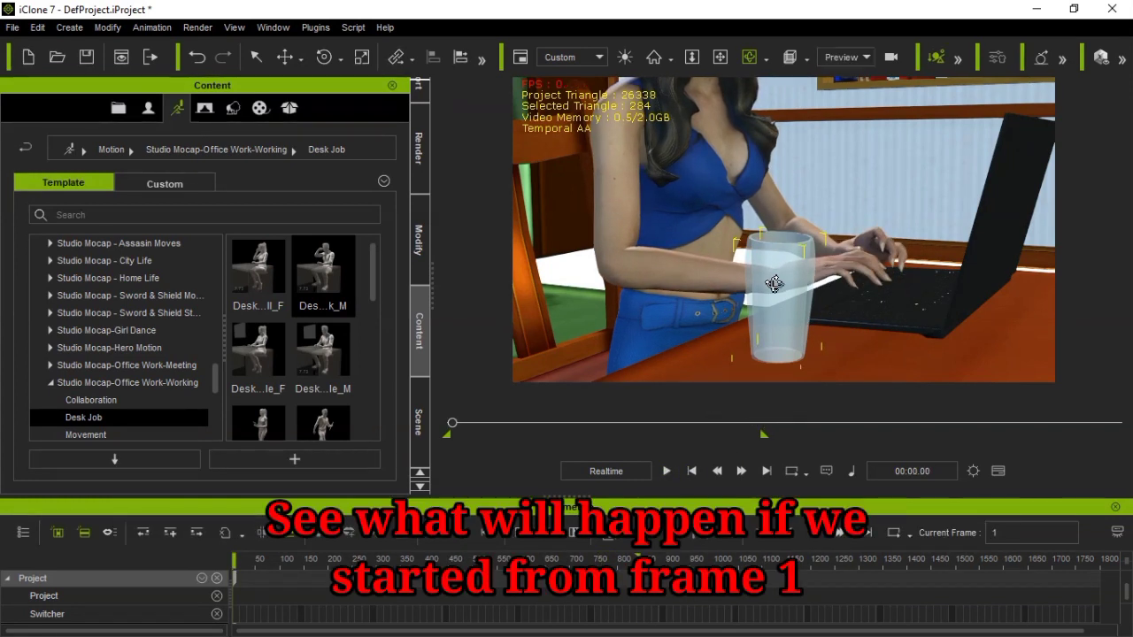
left_click(667, 471)
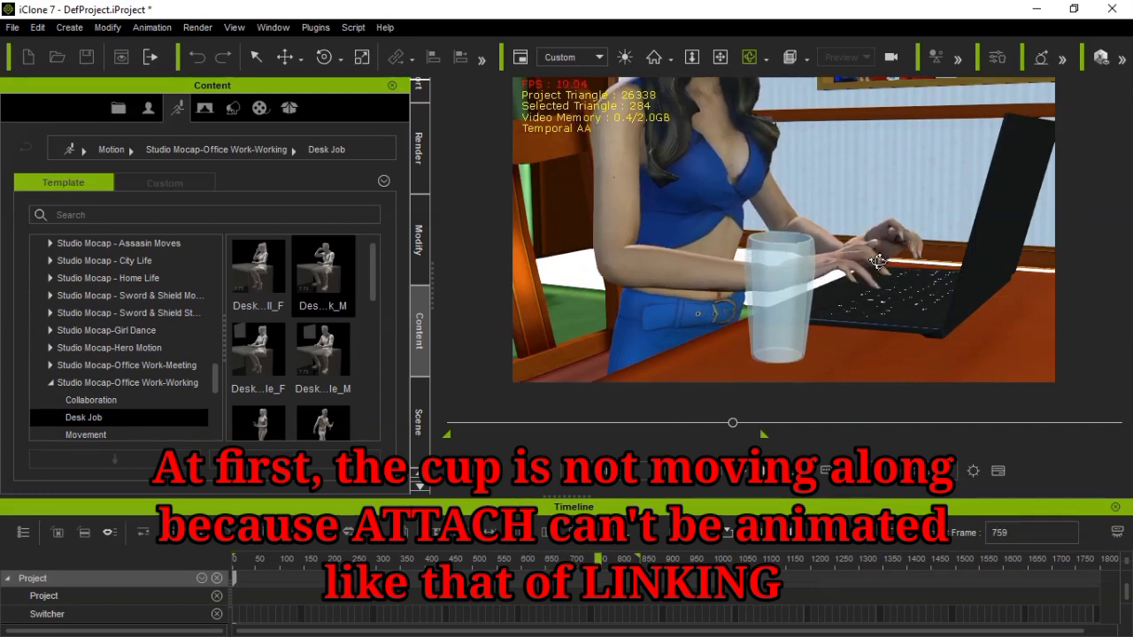
Select the glass and show its prop and transform attributes for modification
left_click(784, 305)
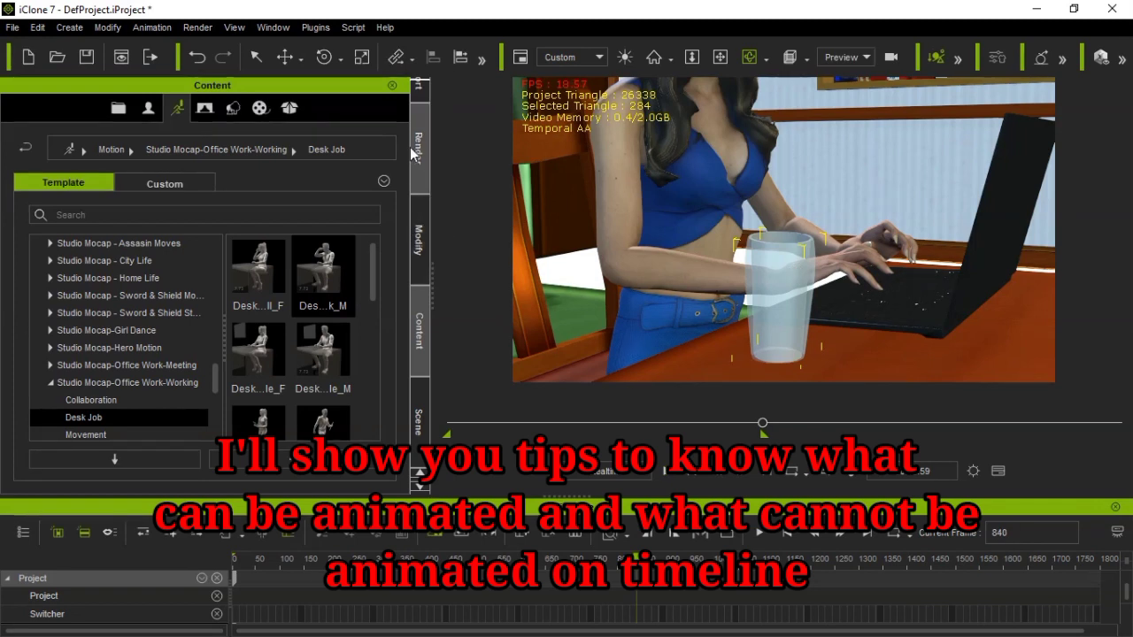
left_click(418, 242)
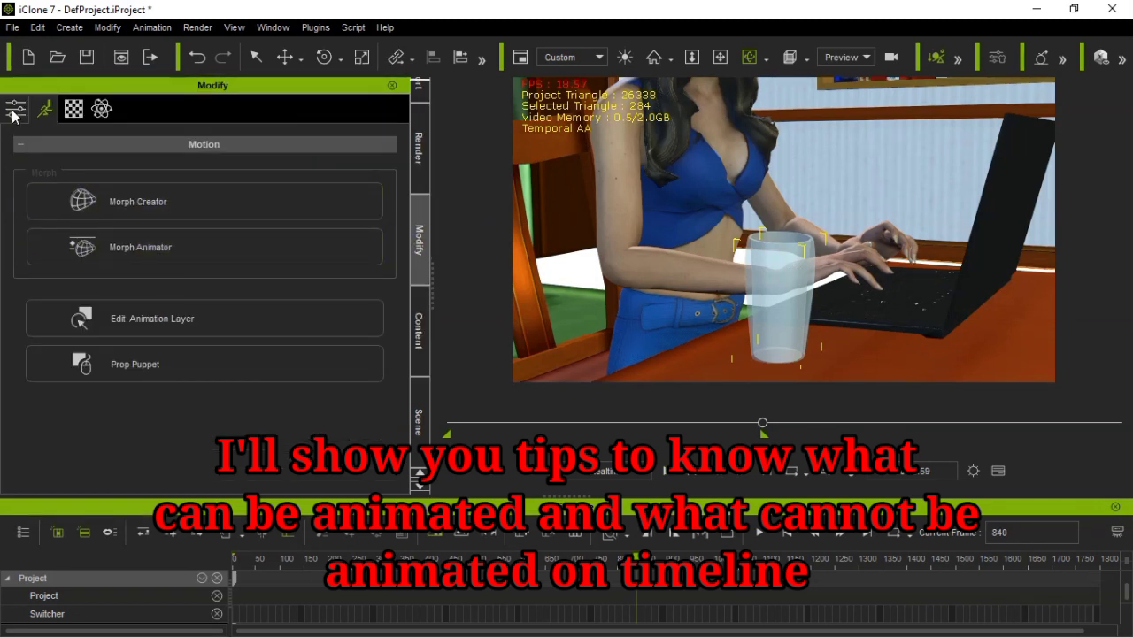
left_click(14, 109)
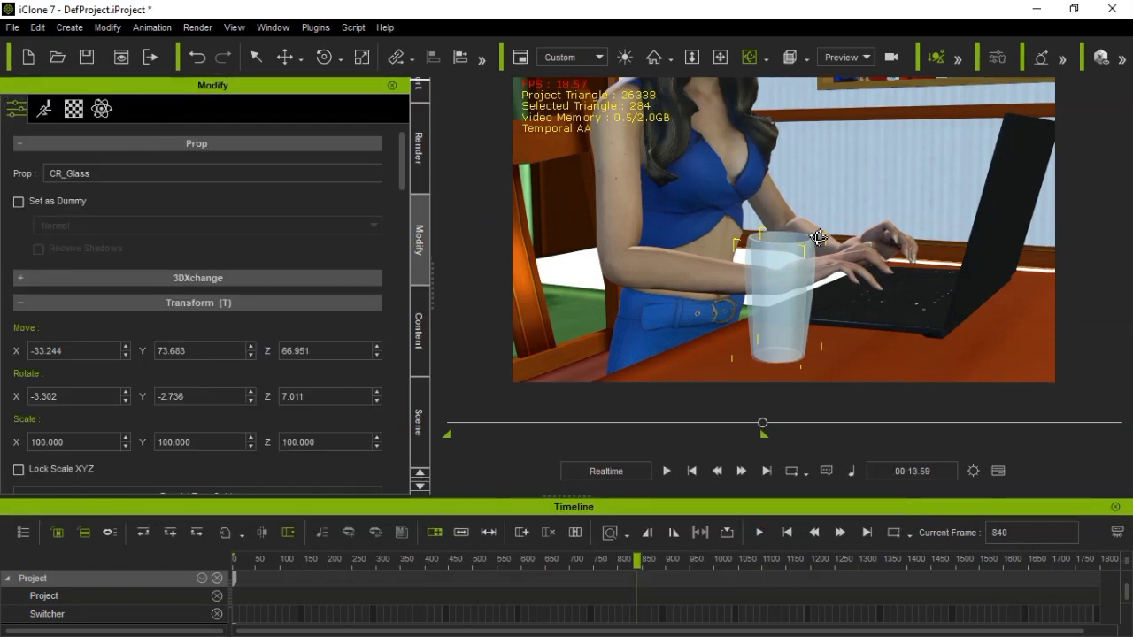
Examine which of the glass's attributes can be animated, comparing Transform, Linkage and Look at with Attach, Display and Path
key("F3")
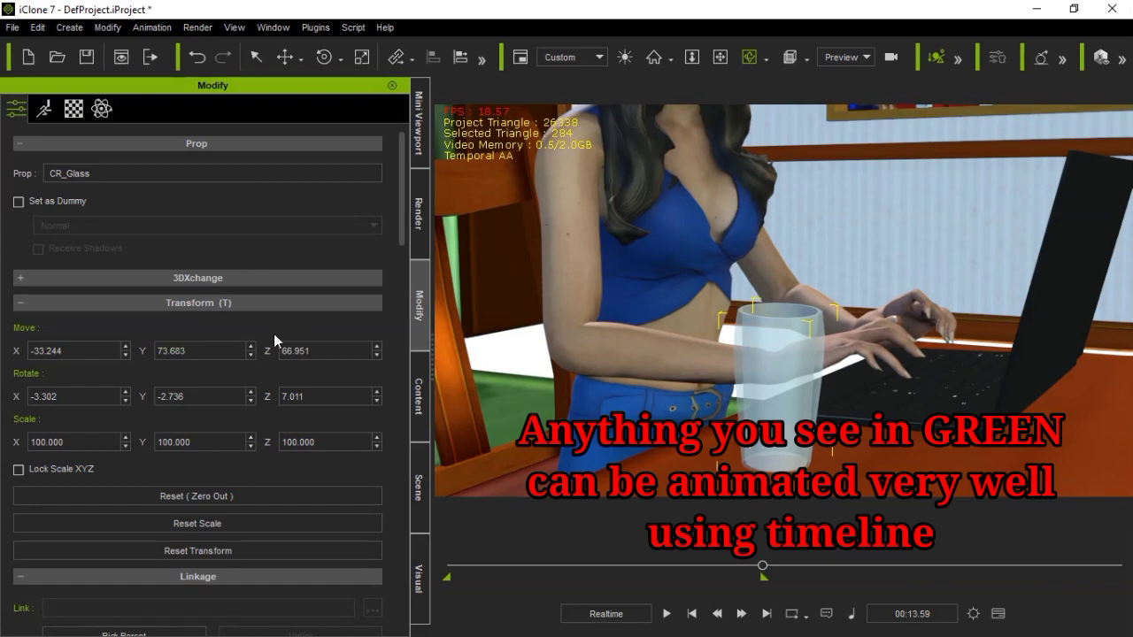
left_click_drag(396, 192, 404, 254)
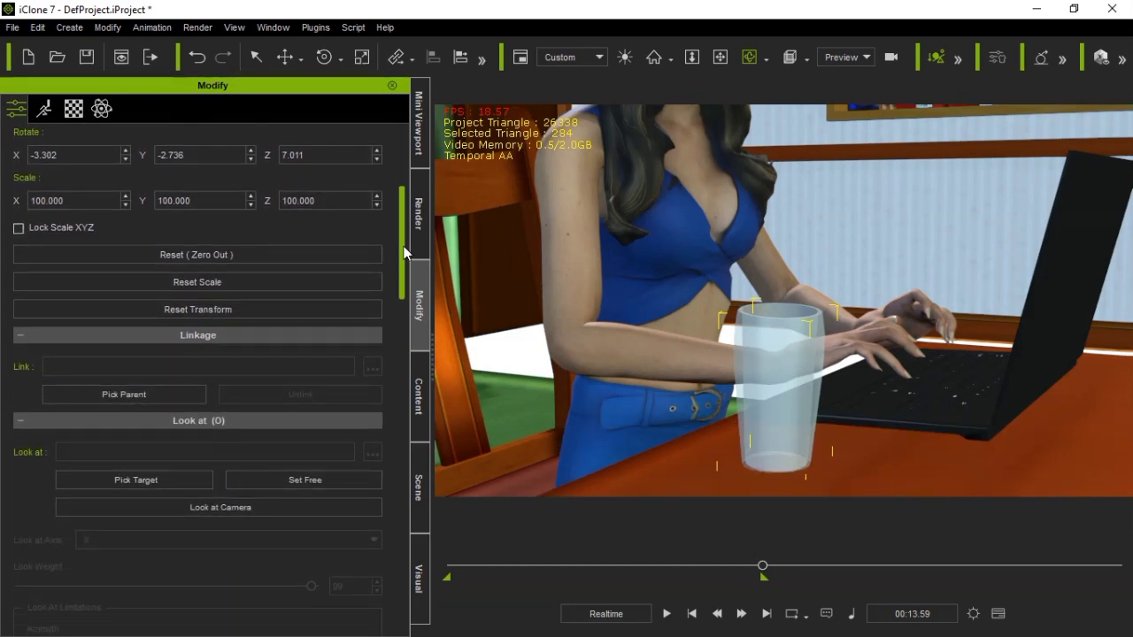
left_click_drag(404, 252, 405, 284)
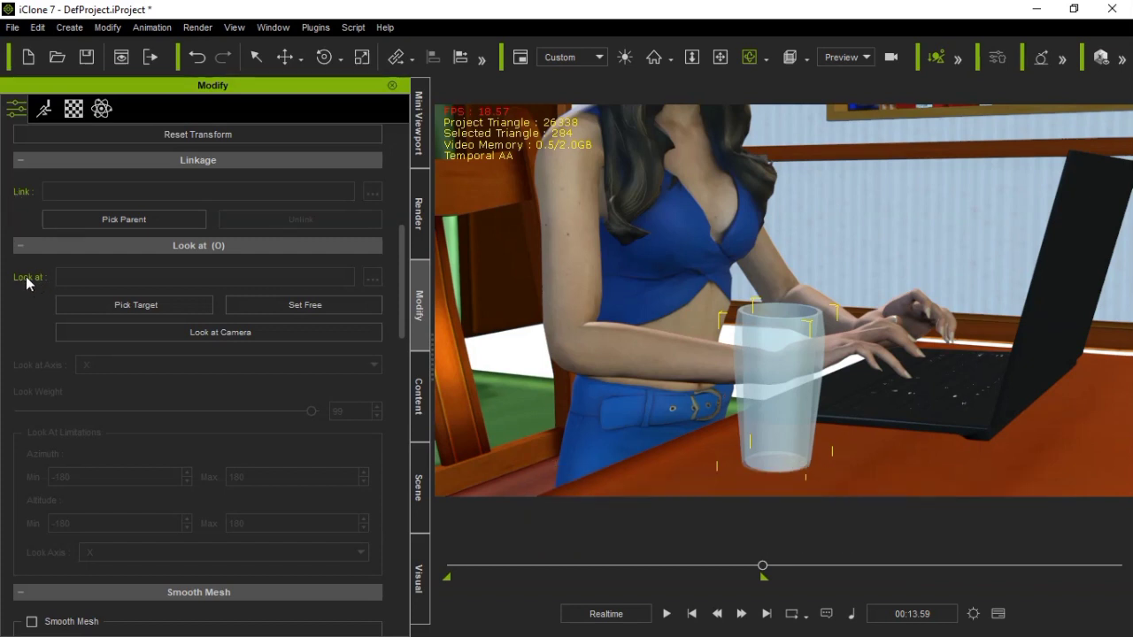
left_click_drag(397, 257, 395, 407)
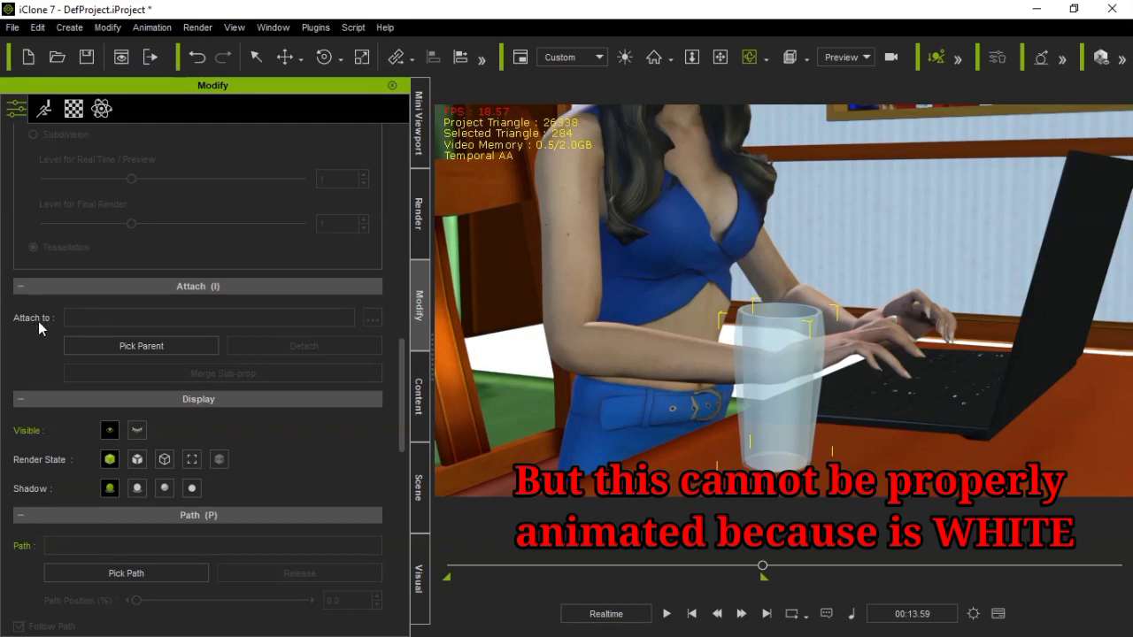
left_click_drag(399, 391, 399, 280)
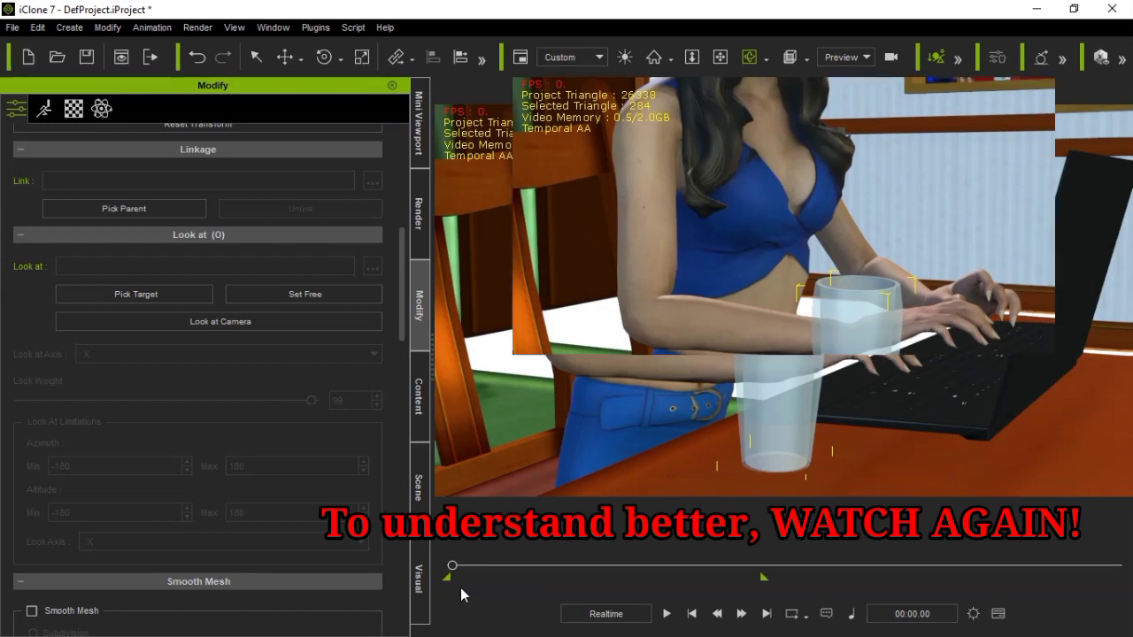
key("F3")
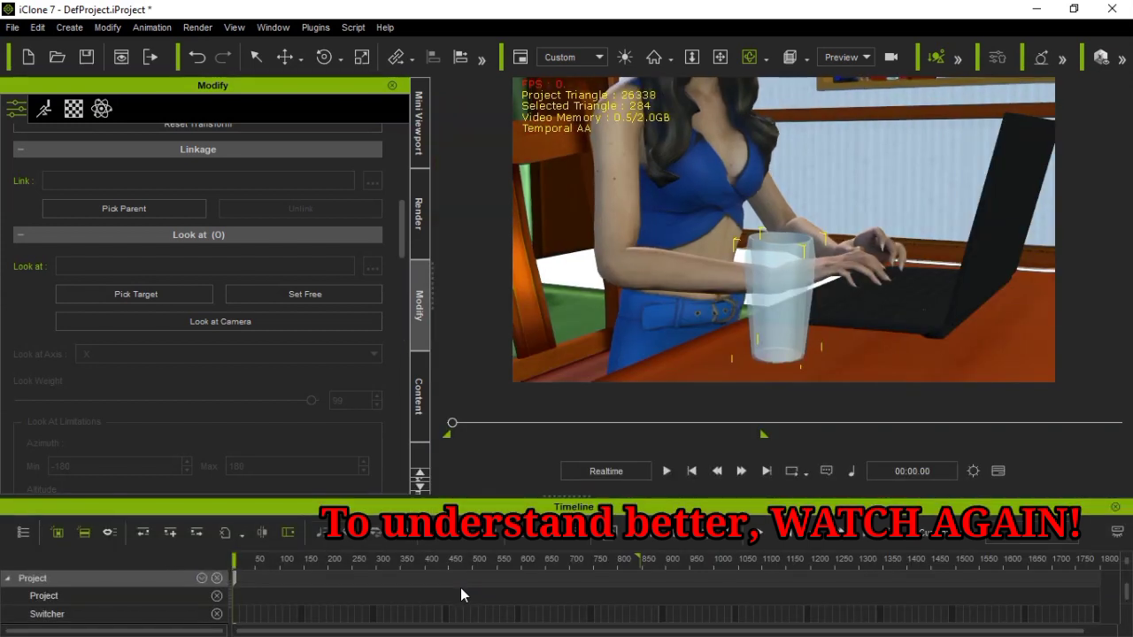
Play the animation up to frame 292, where the hand reaches the glass, and link the glass to the avatar's right hand (CC_Base_R_Hand)
left_click(666, 471)
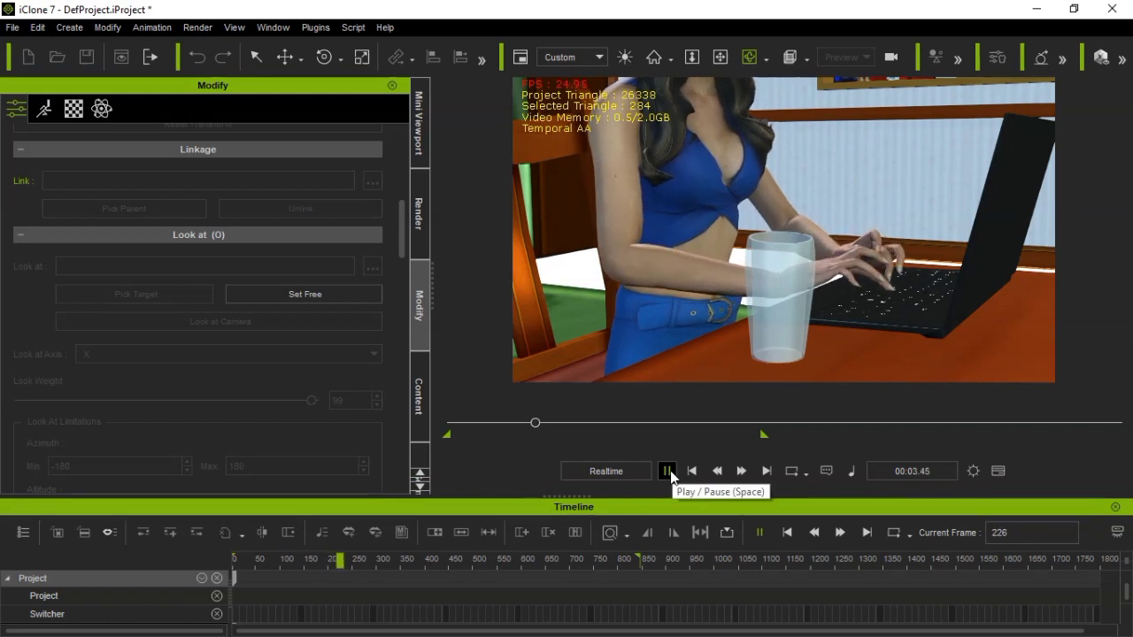
left_click(668, 472)
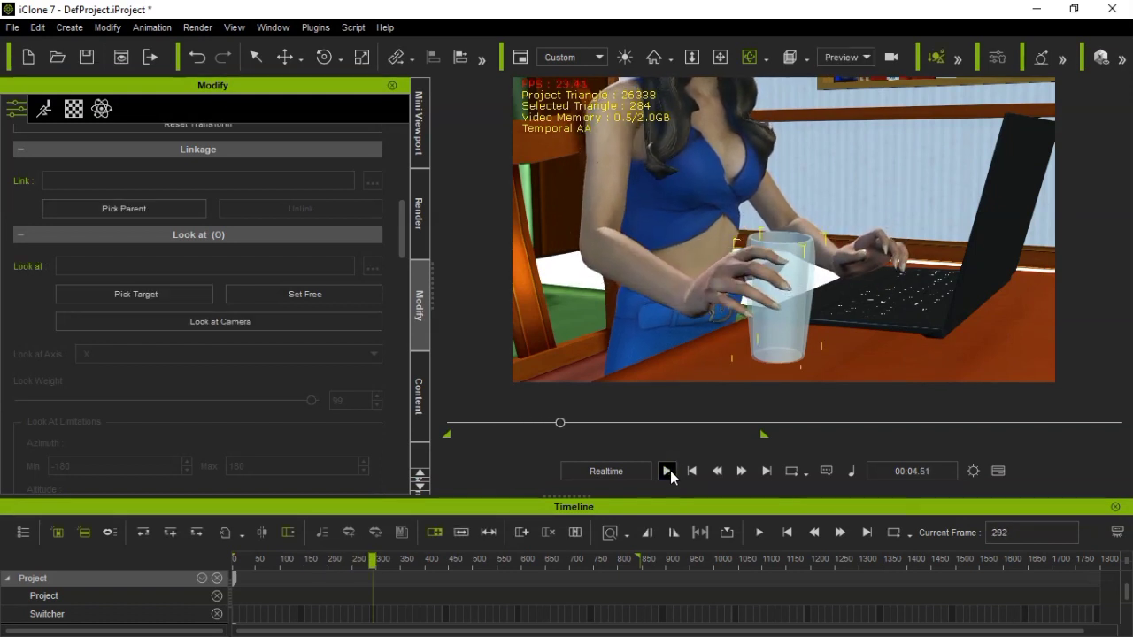
left_click(134, 208)
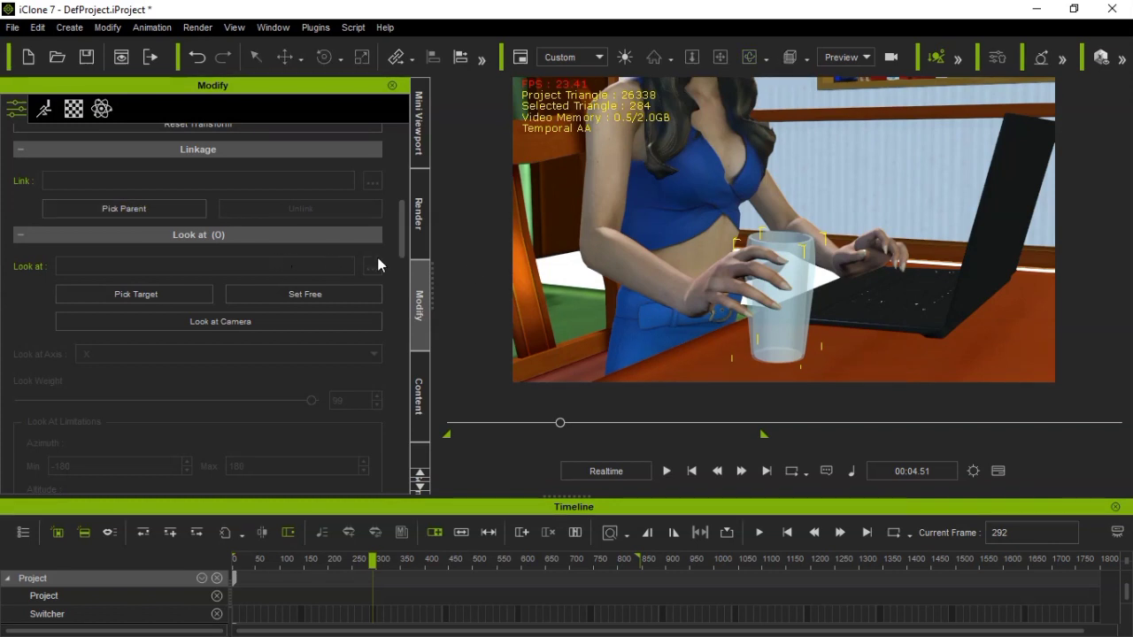
left_click(708, 286)
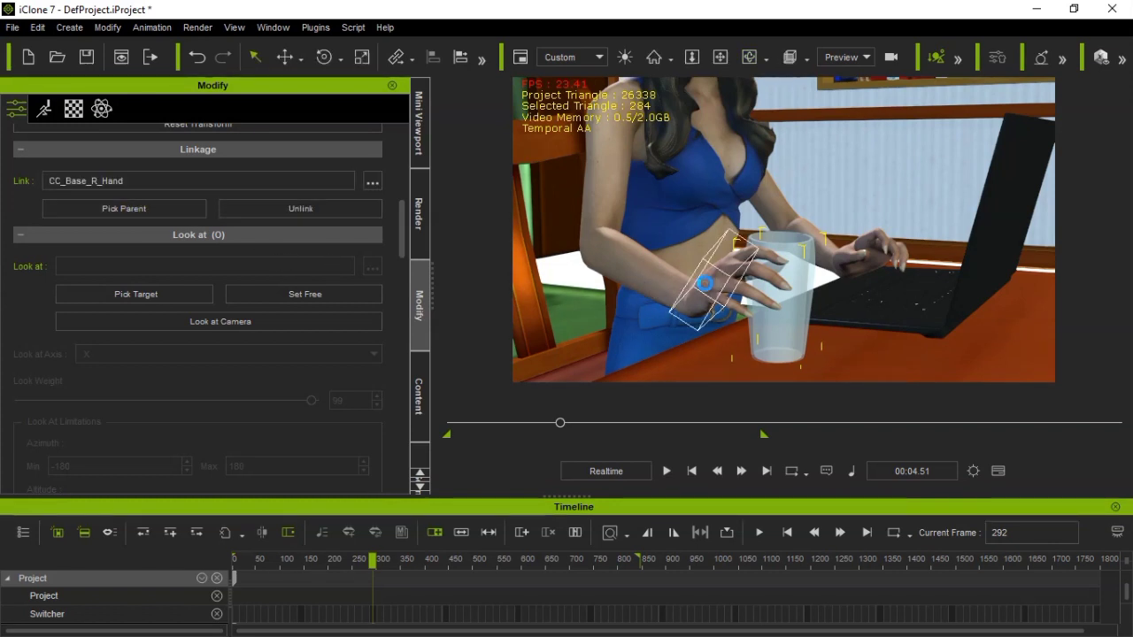
Play the animation from frame 292 with the glass linked to the hand, continuing past the point where it is put down
left_click(666, 470)
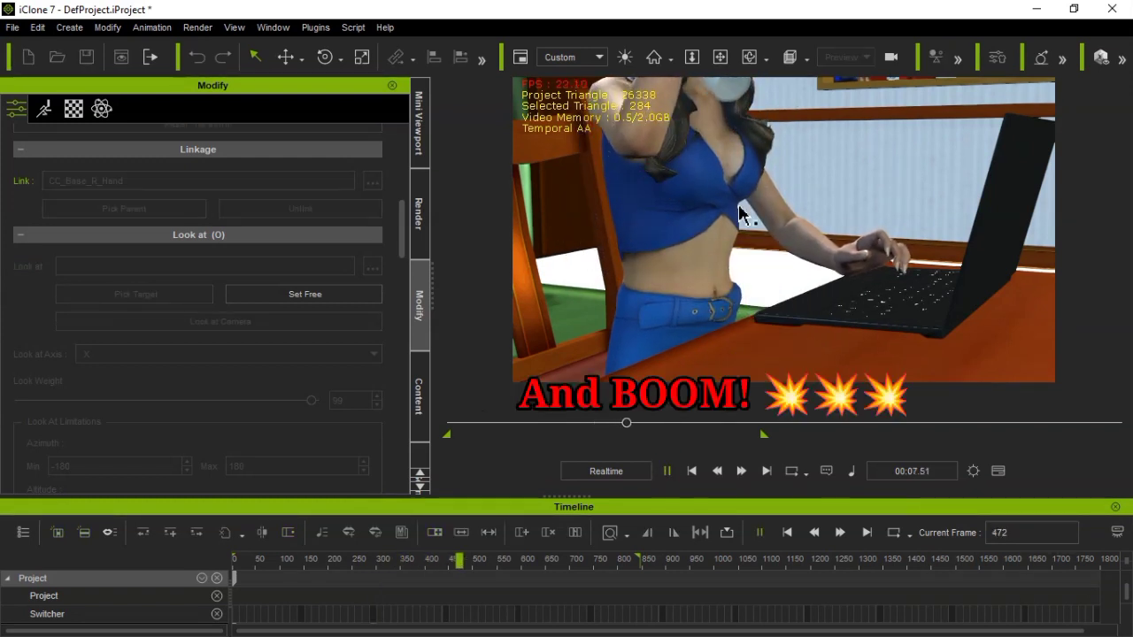
left_click(666, 466)
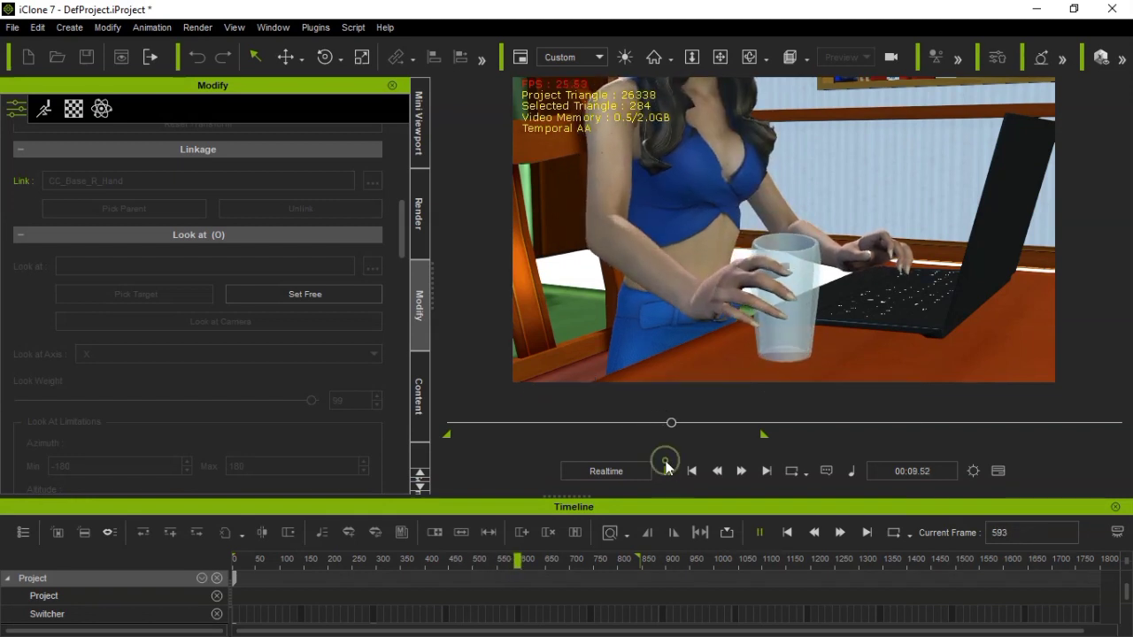
left_click(666, 463)
left_click(666, 470)
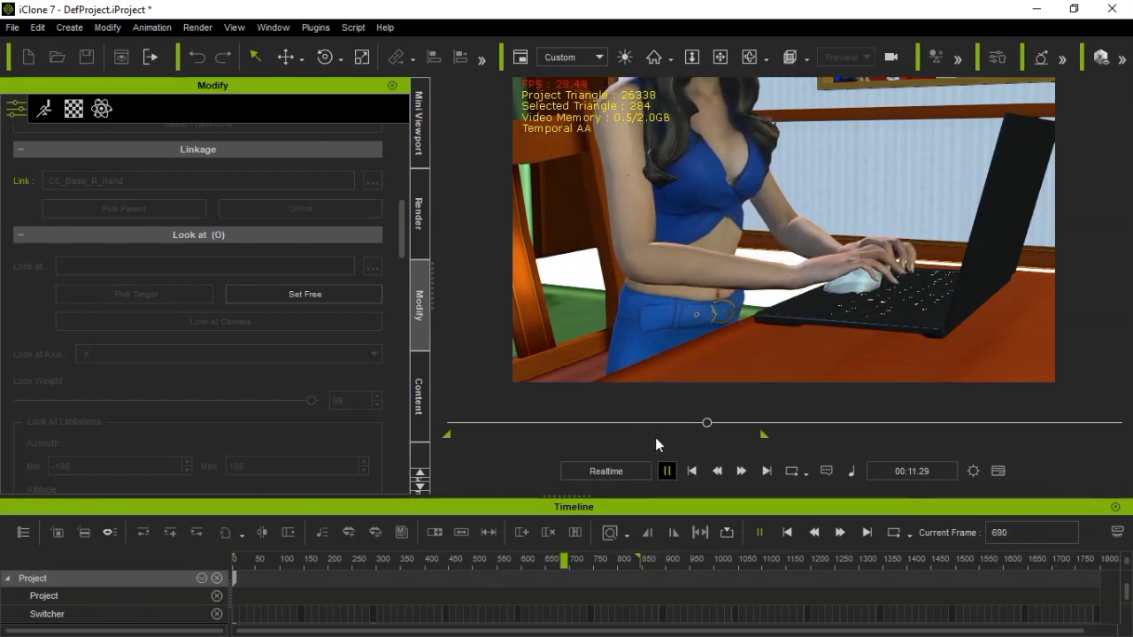
At frame 558, rotate the avatar's right hand slightly in Edit Motion Layer so the glass sits properly on the table
left_click_drag(564, 558, 502, 559)
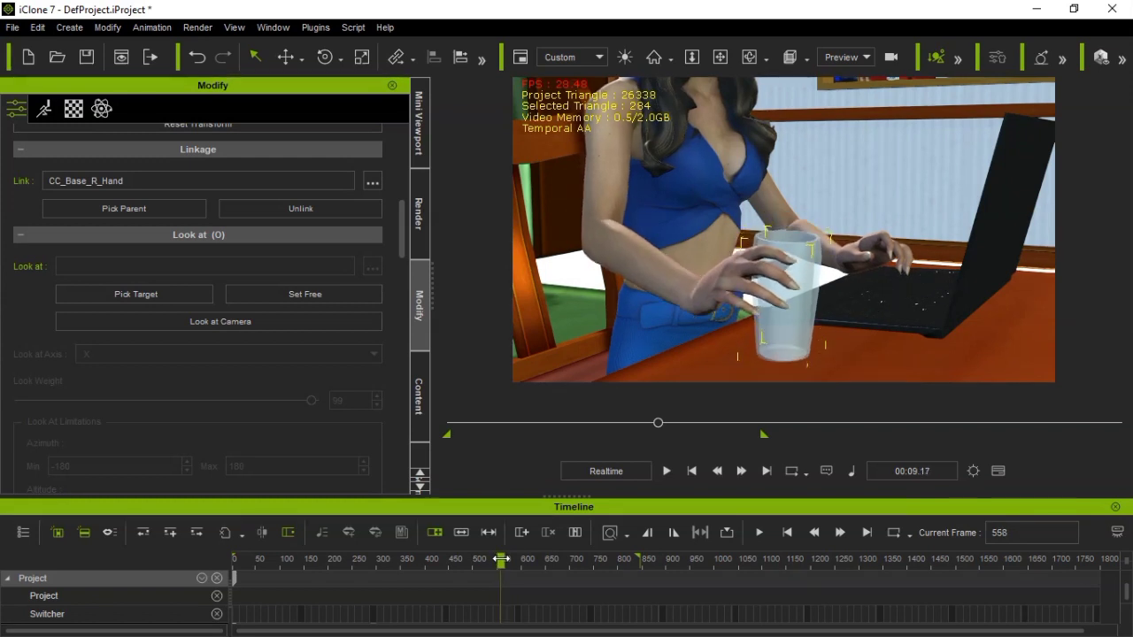
left_click(749, 57)
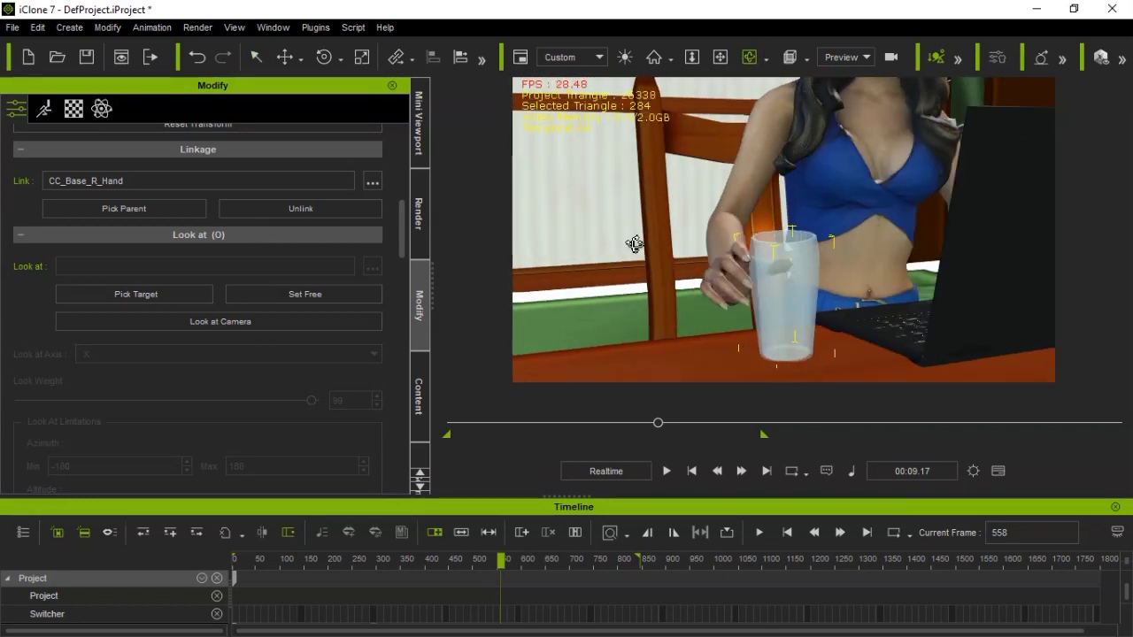
left_click_drag(845, 237, 883, 237)
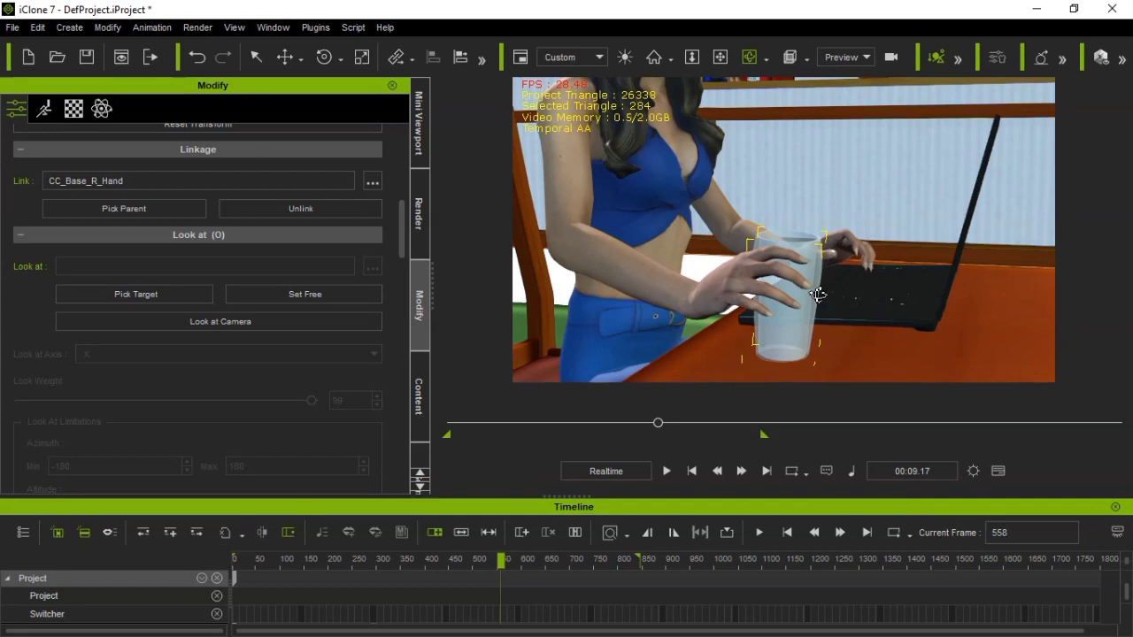
left_click(564, 185)
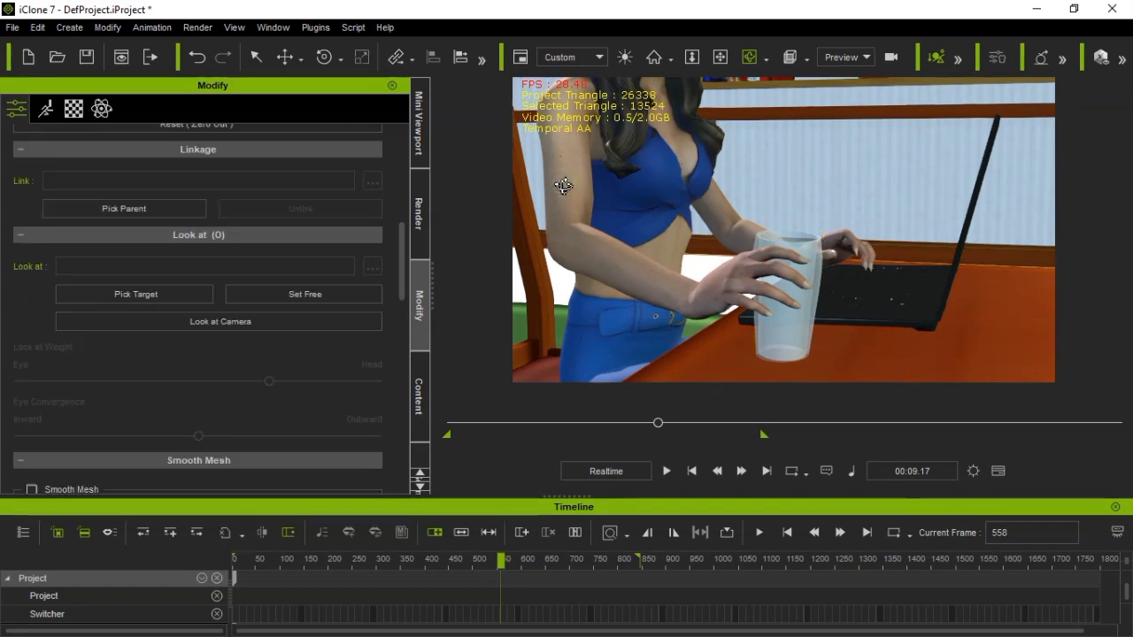
left_click(46, 110)
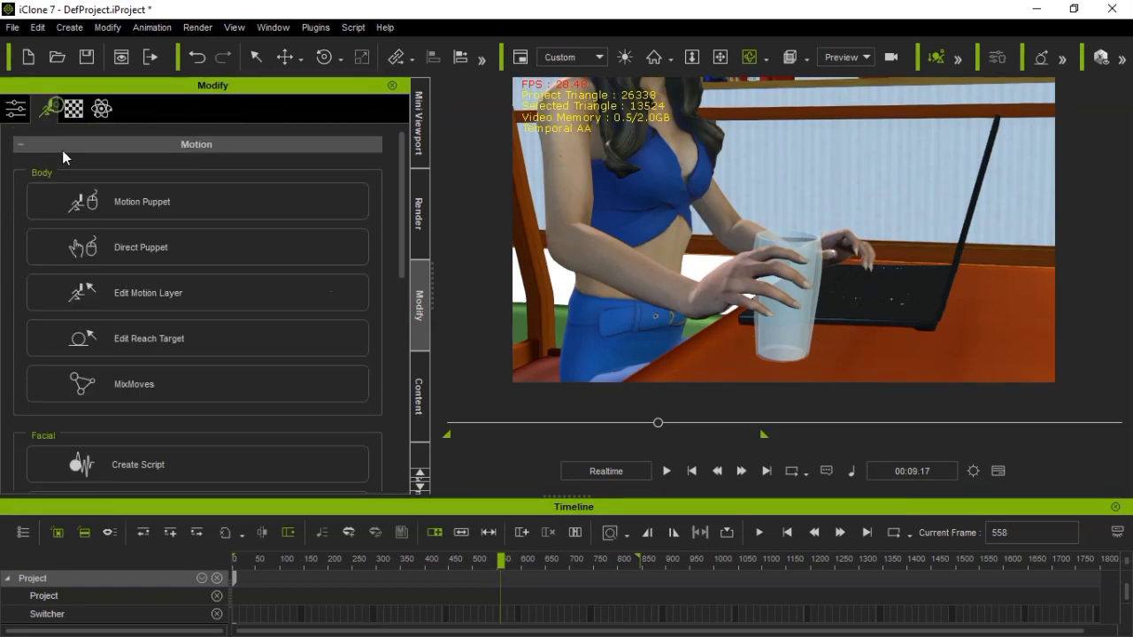
left_click(165, 294)
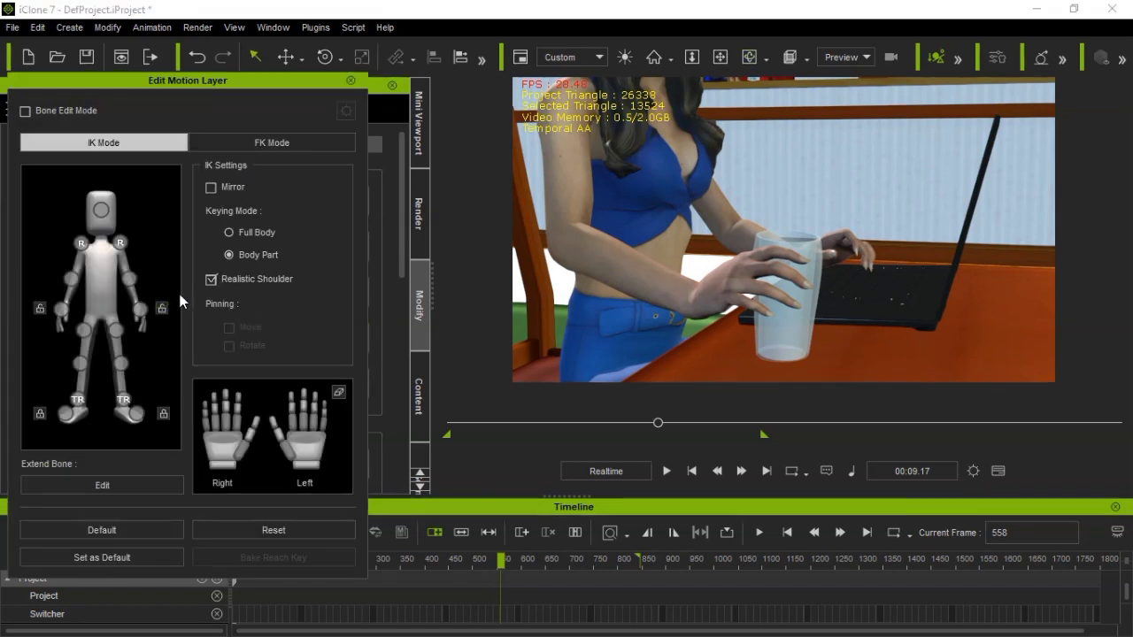
left_click(62, 310)
left_click(324, 57)
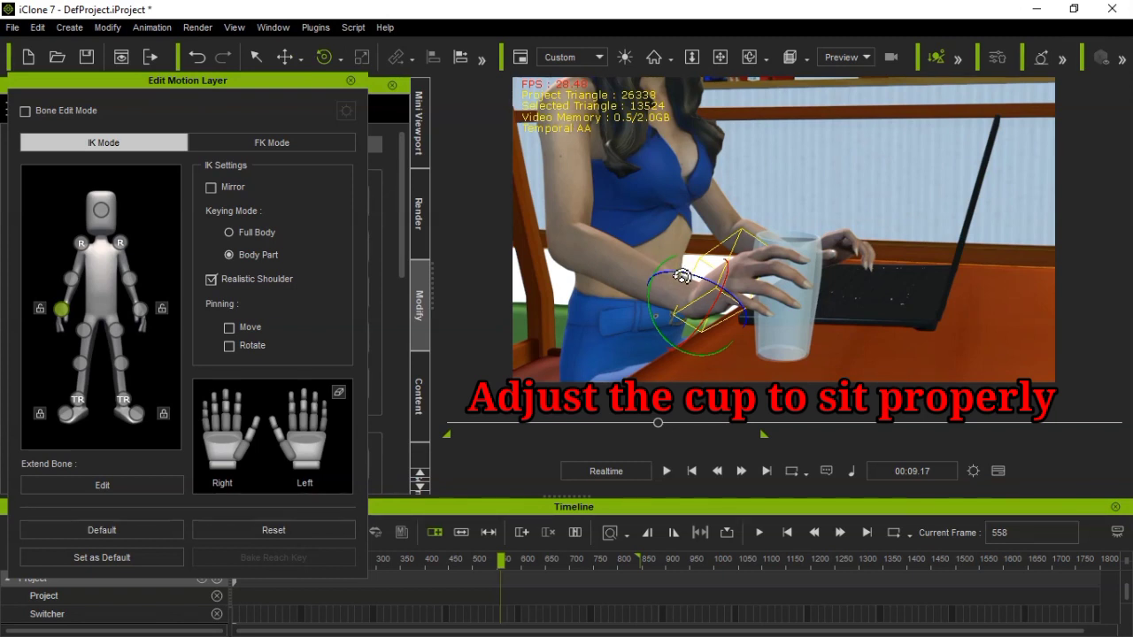
left_click_drag(682, 276, 679, 276)
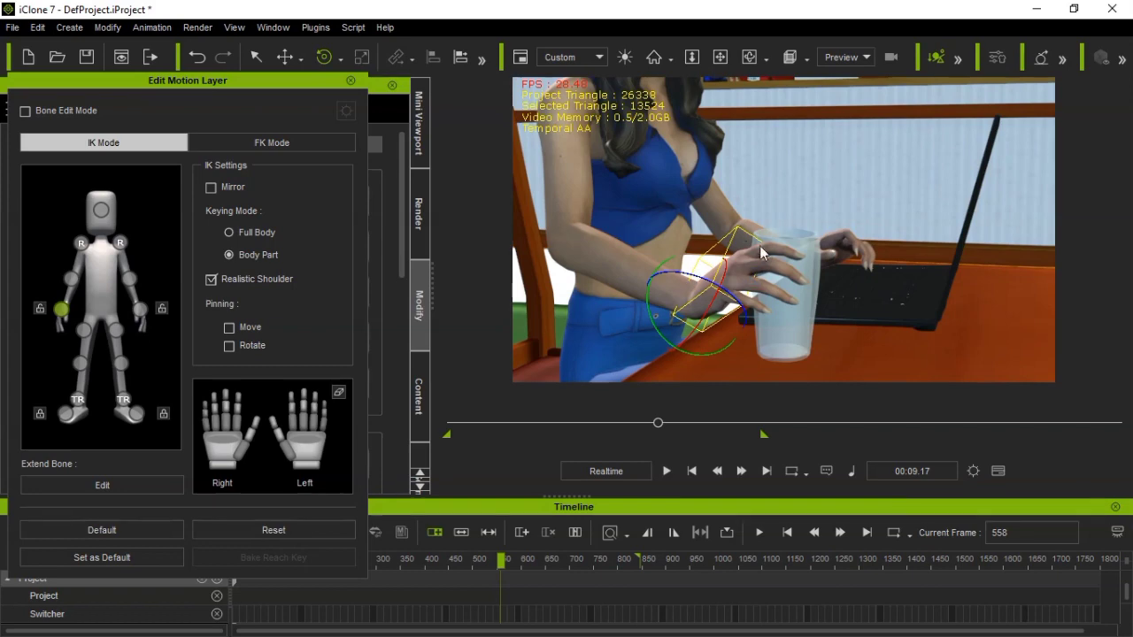
left_click(749, 57)
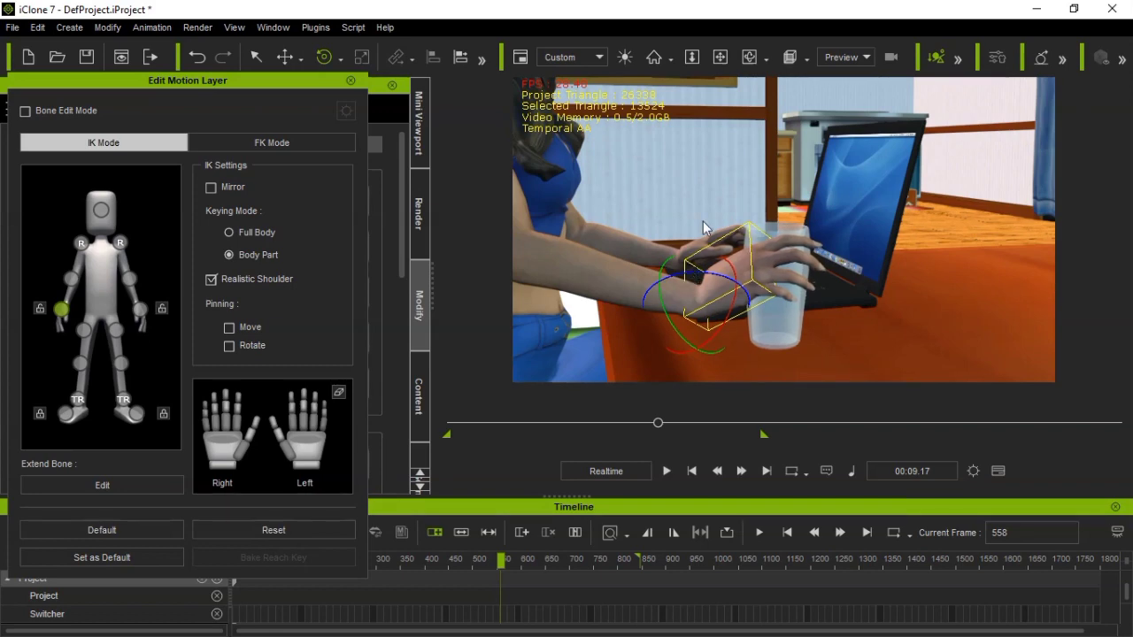
left_click(746, 57)
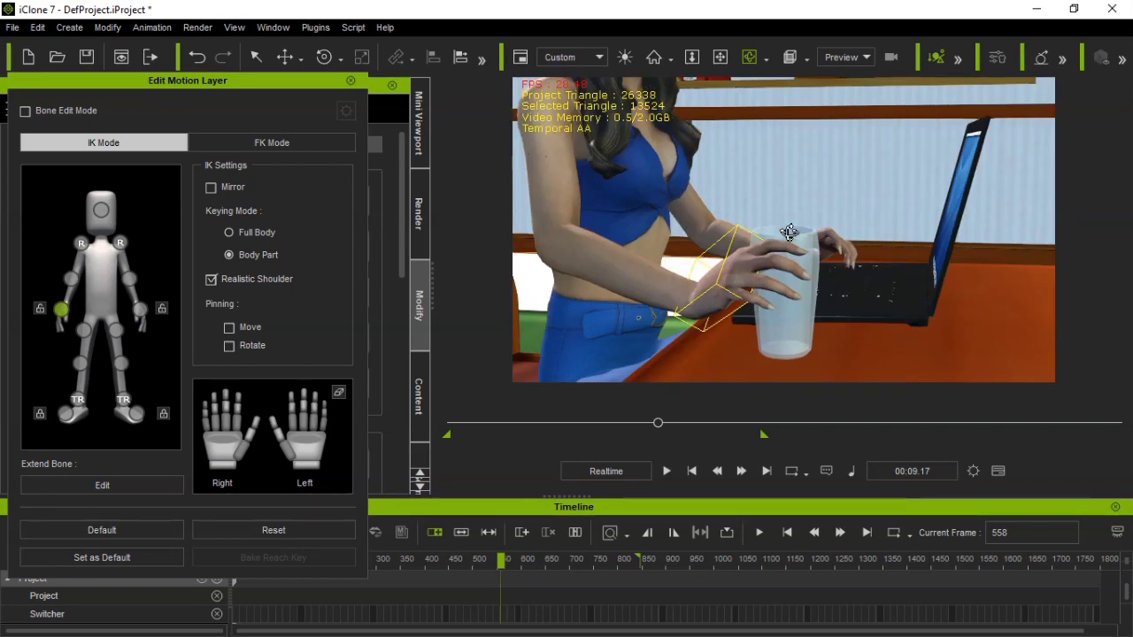
left_click(350, 81)
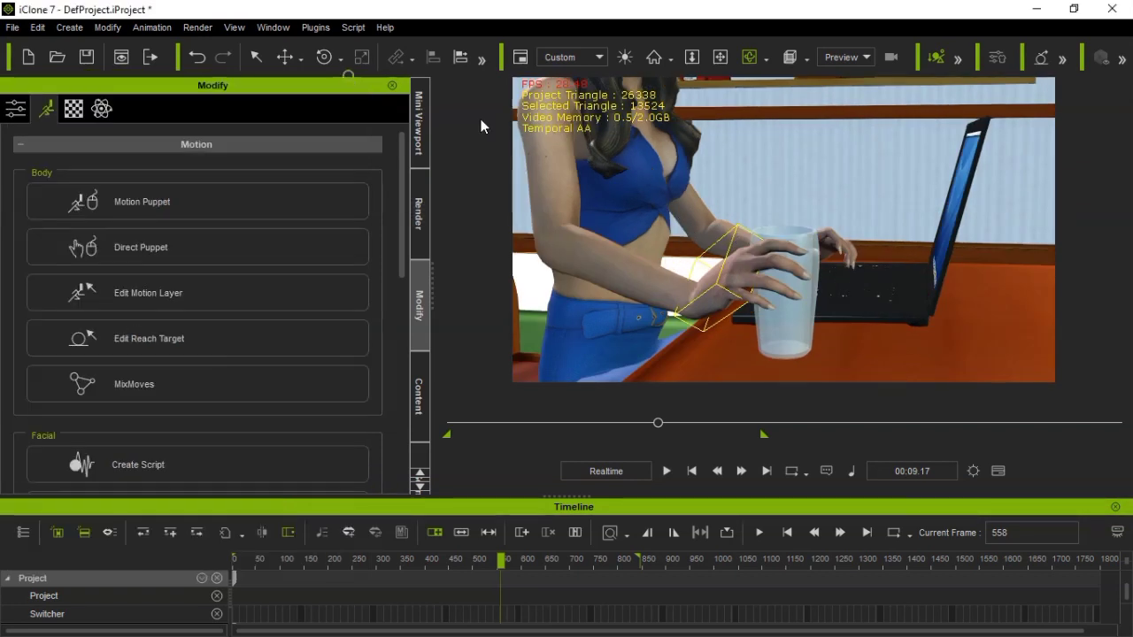
Unlink the glass from the avatar's hand at frame 558
left_click(807, 295)
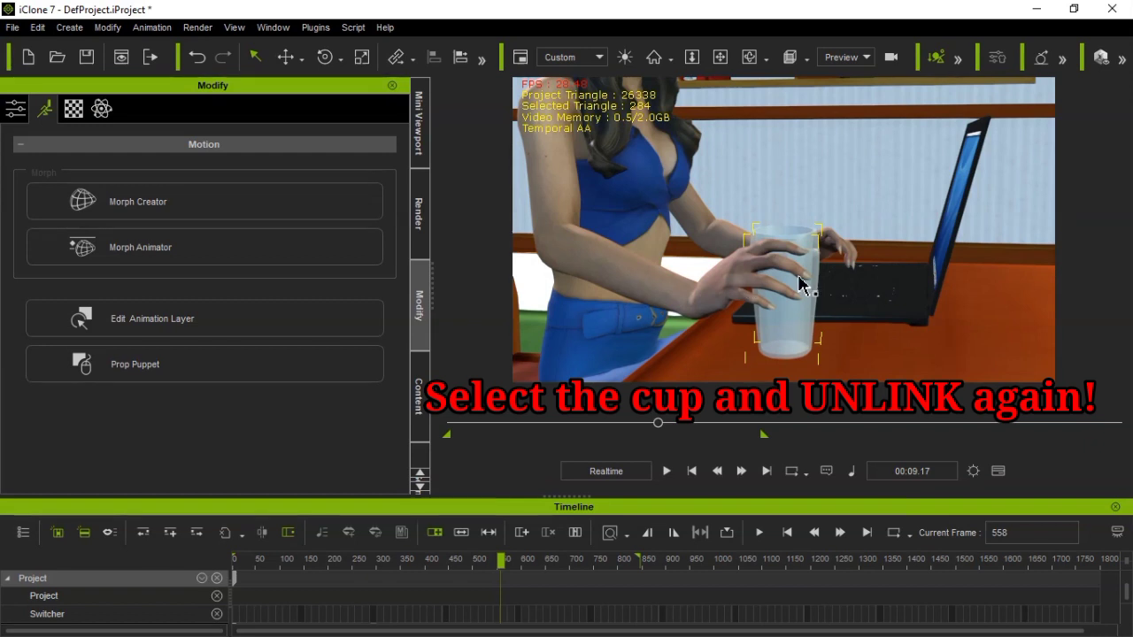
right_click(800, 284)
mouse_move(855, 78)
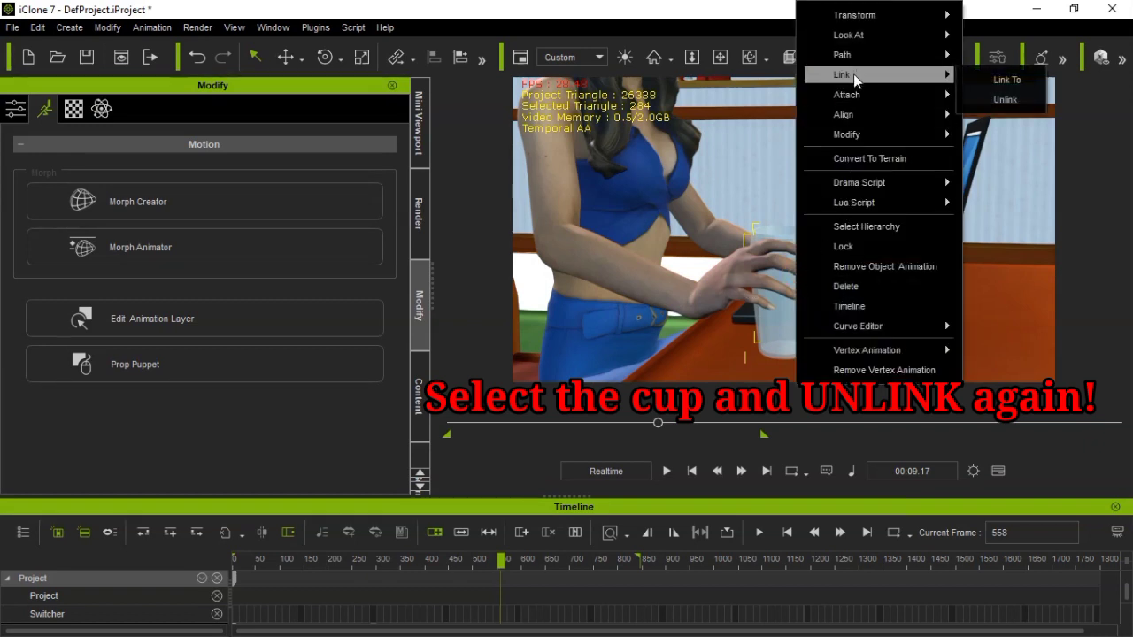
left_click(986, 100)
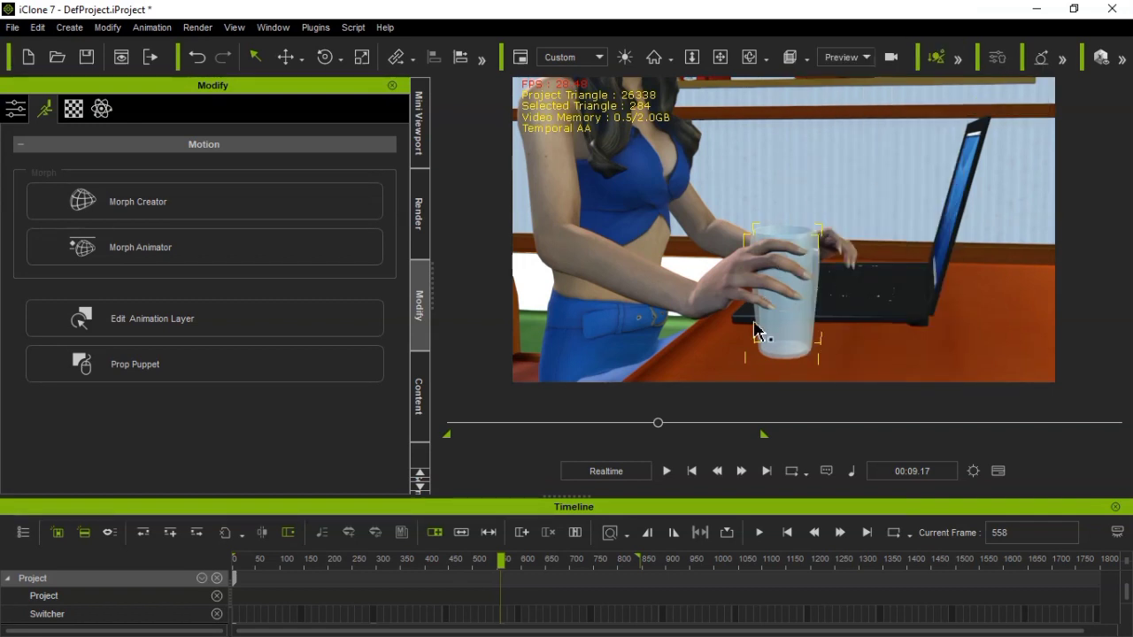
Play the animation with the unlinked glass from frame 558, and replay the whole motion from frame 1
left_click(669, 474)
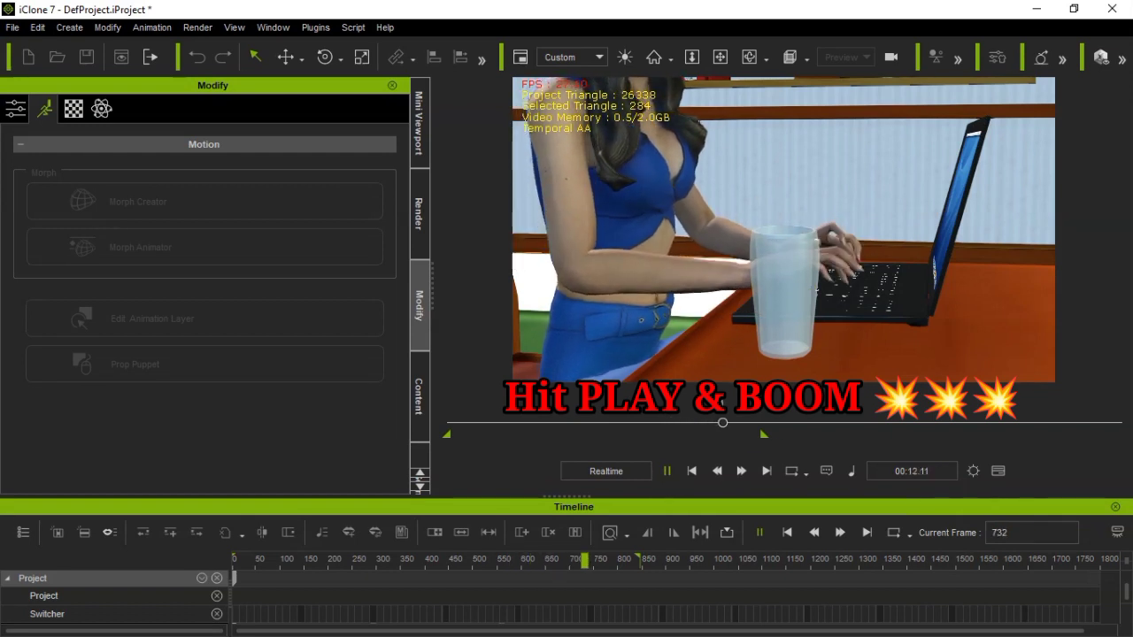
left_click(692, 472)
left_click(692, 470)
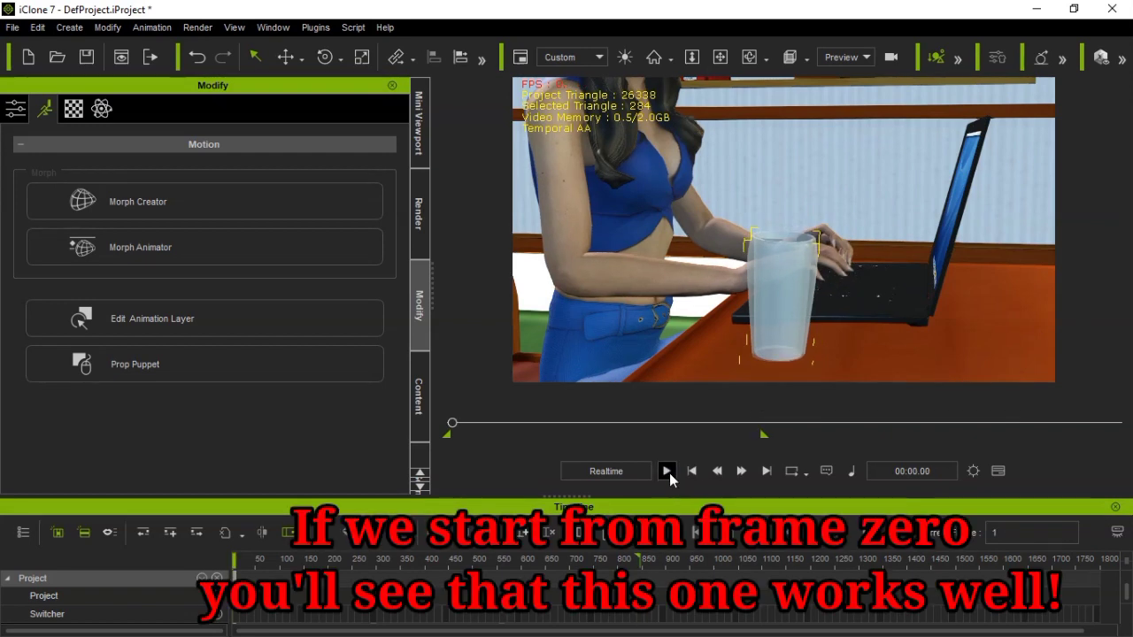
left_click(666, 471)
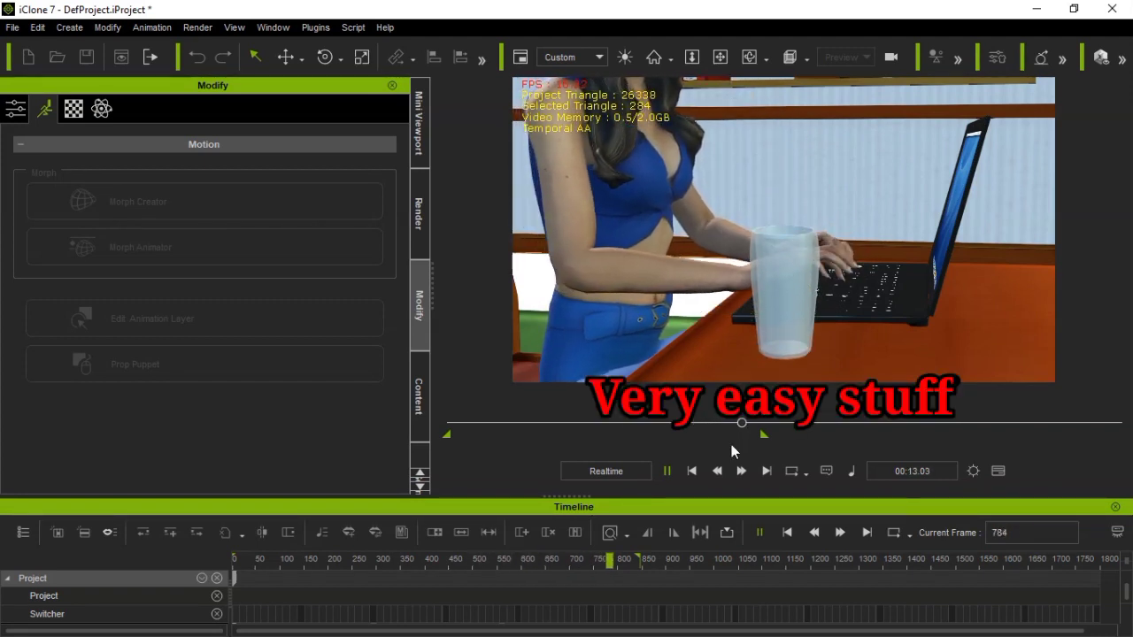
Remove the object animation from the glass
left_click(785, 292)
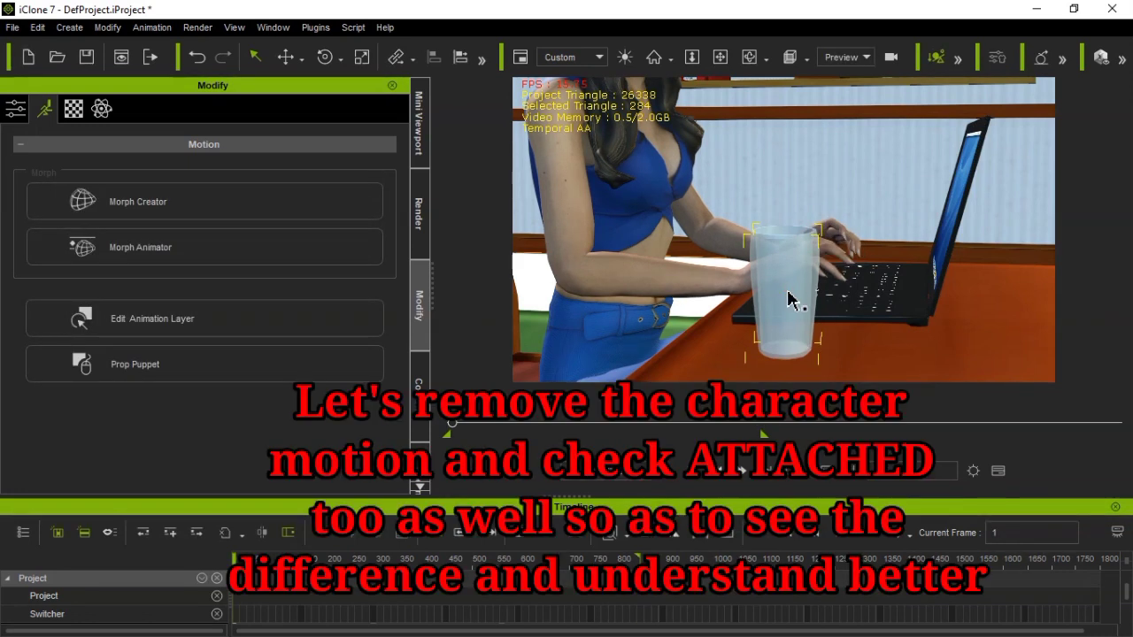
right_click(786, 297)
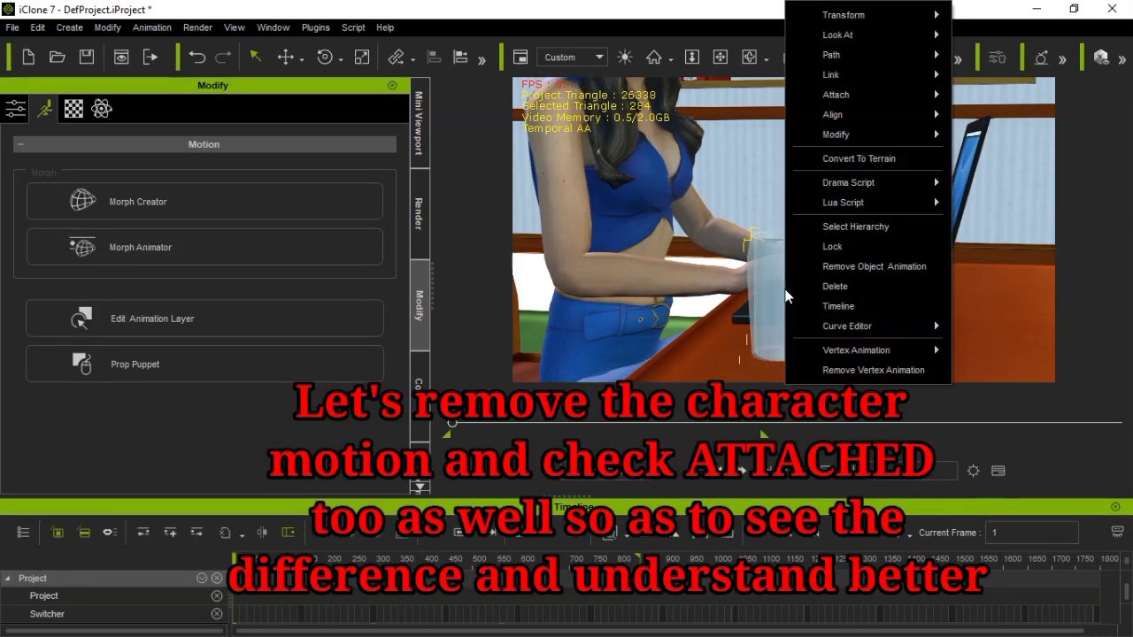
left_click(838, 267)
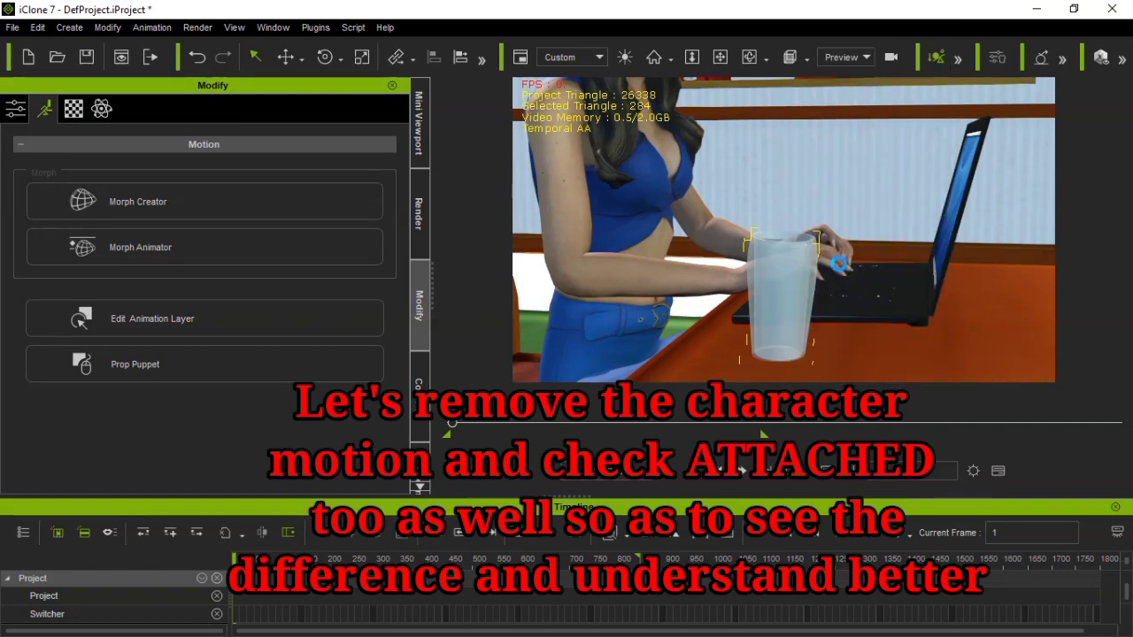
Remove the object animation from the seated avatar
left_click(592, 265)
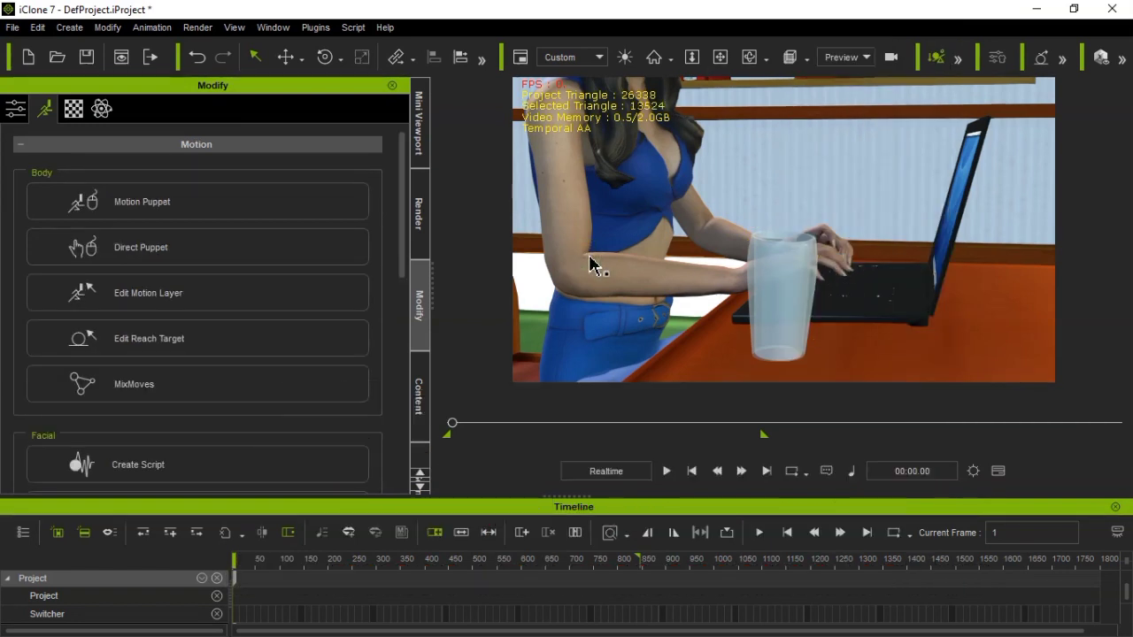
right_click(589, 258)
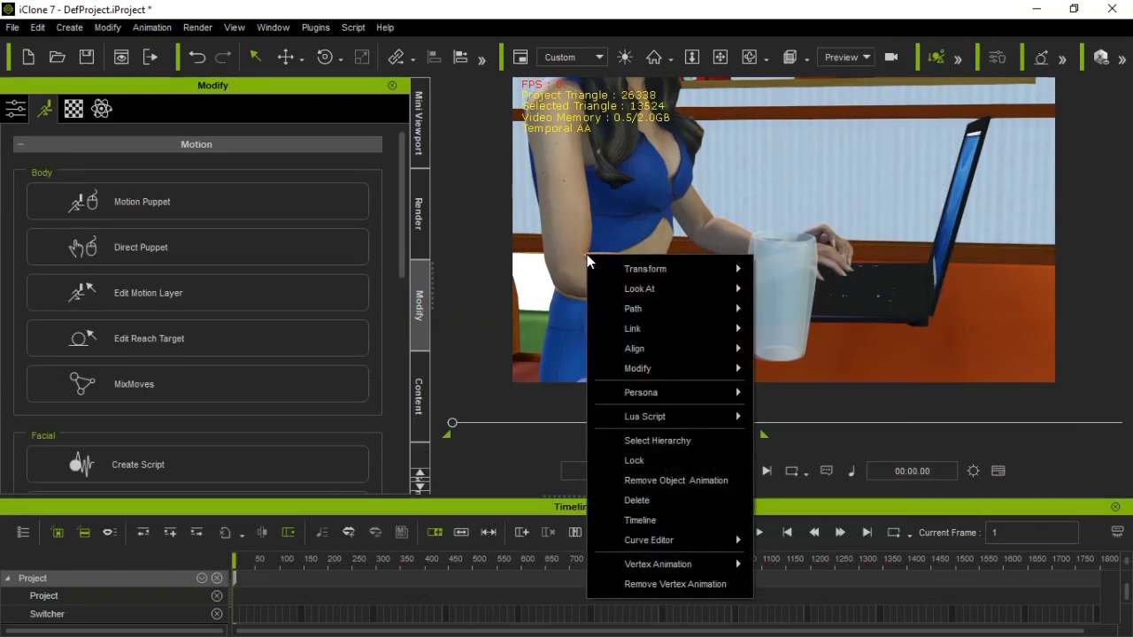
left_click(654, 483)
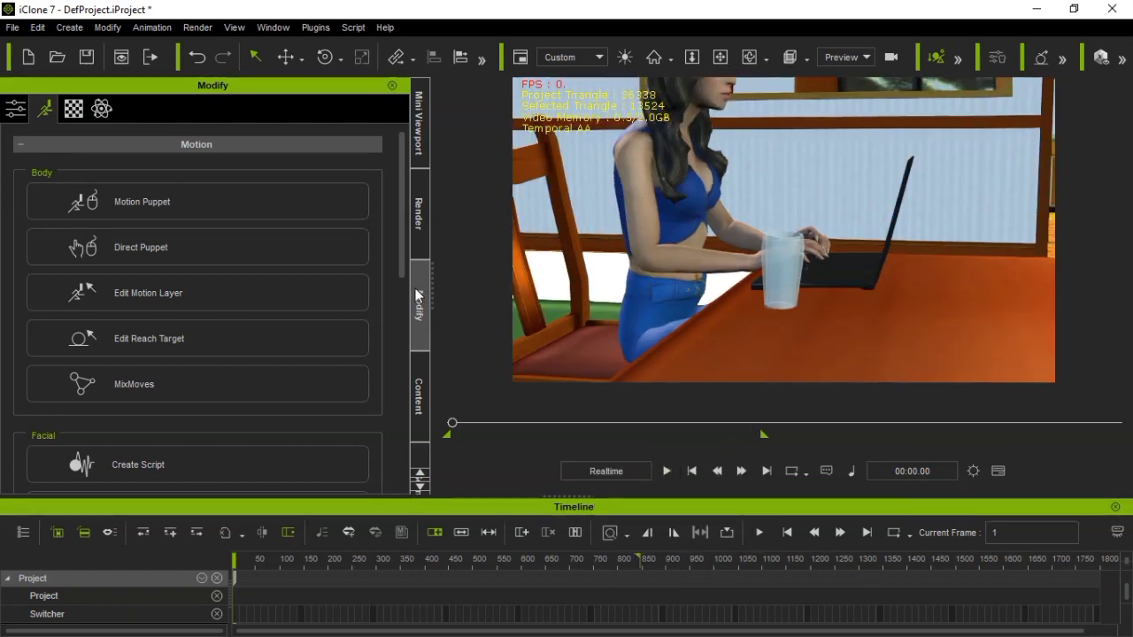
Apply the Desk Job drinking motion (Desk...k_M) to the avatar, play it, and set the playhead to frame 294 where her hand reaches the glass
left_click(419, 367)
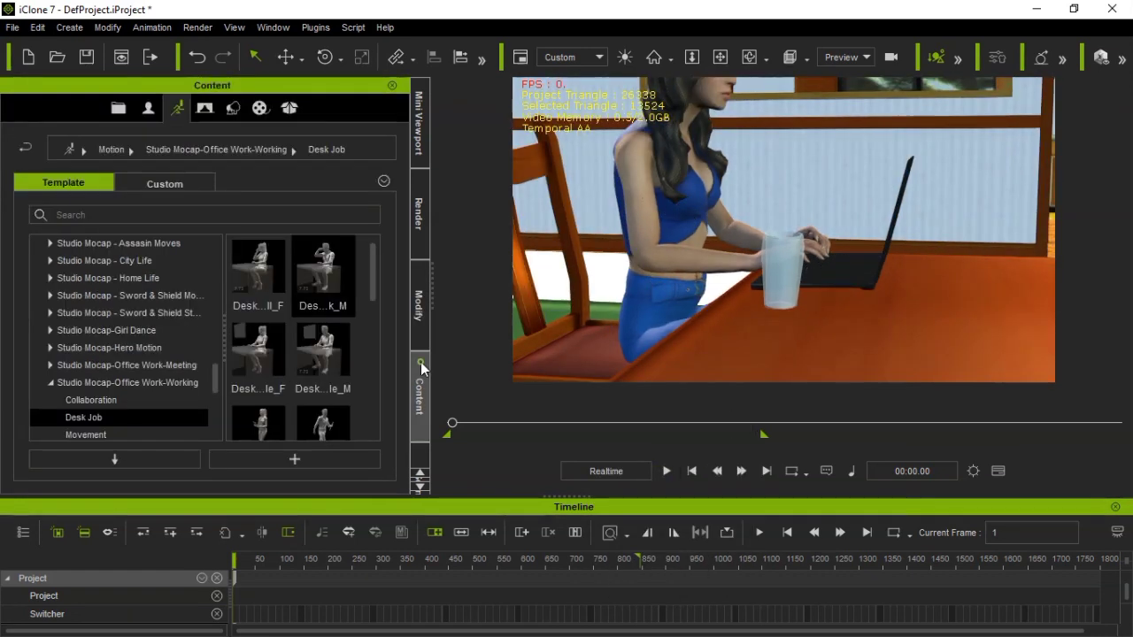
double_click(326, 290)
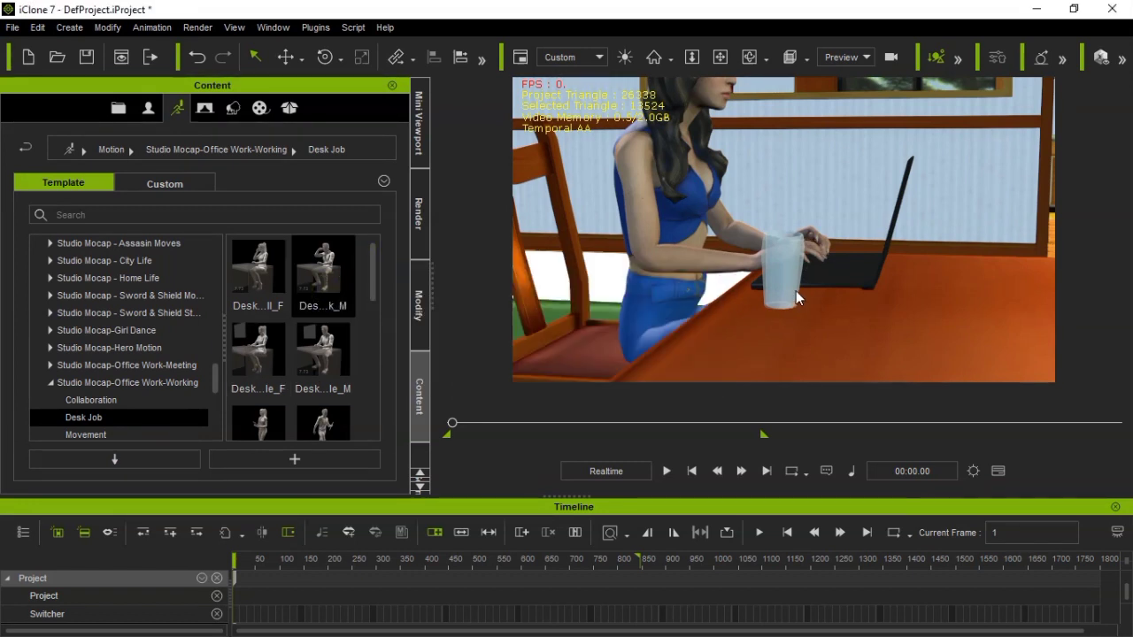
left_click(668, 472)
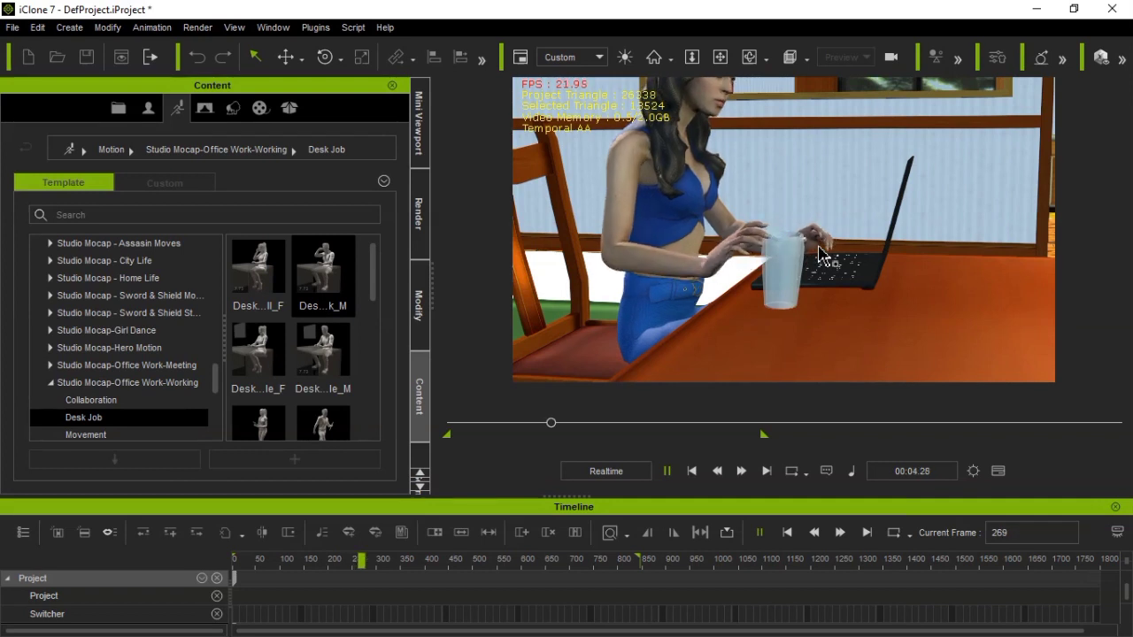
left_click(667, 471)
left_click_drag(411, 562, 374, 573)
scroll(718, 312, "up", 2)
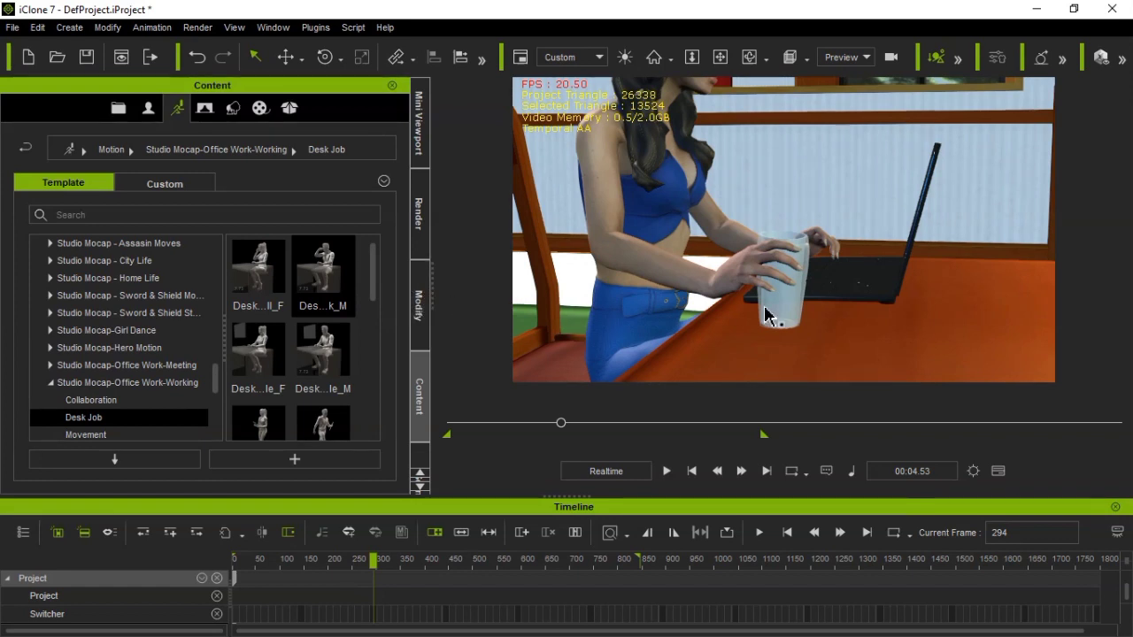
Attach the glass to the avatar's right hand, CC_Base_R_Hand, at frame 294
left_click(429, 310)
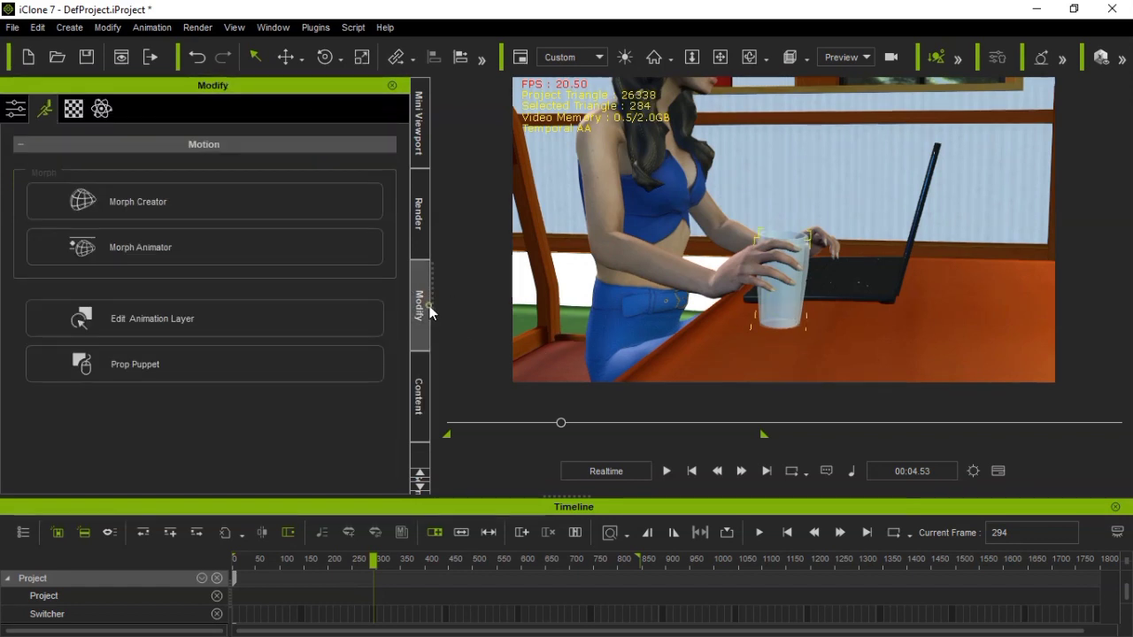
left_click(15, 108)
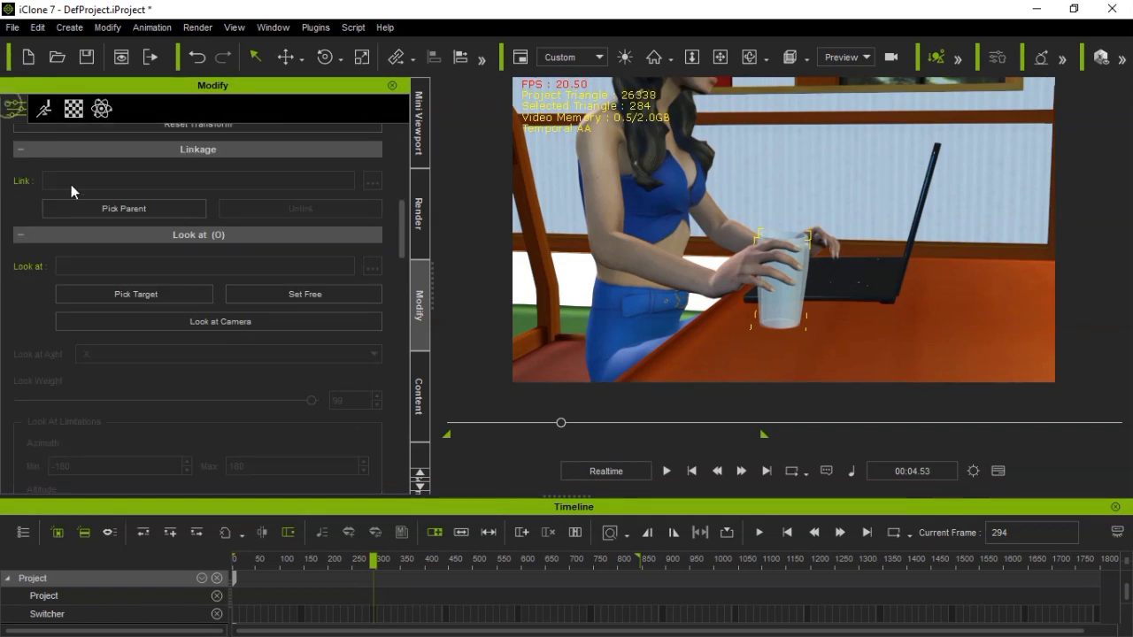
left_click_drag(401, 227, 399, 305)
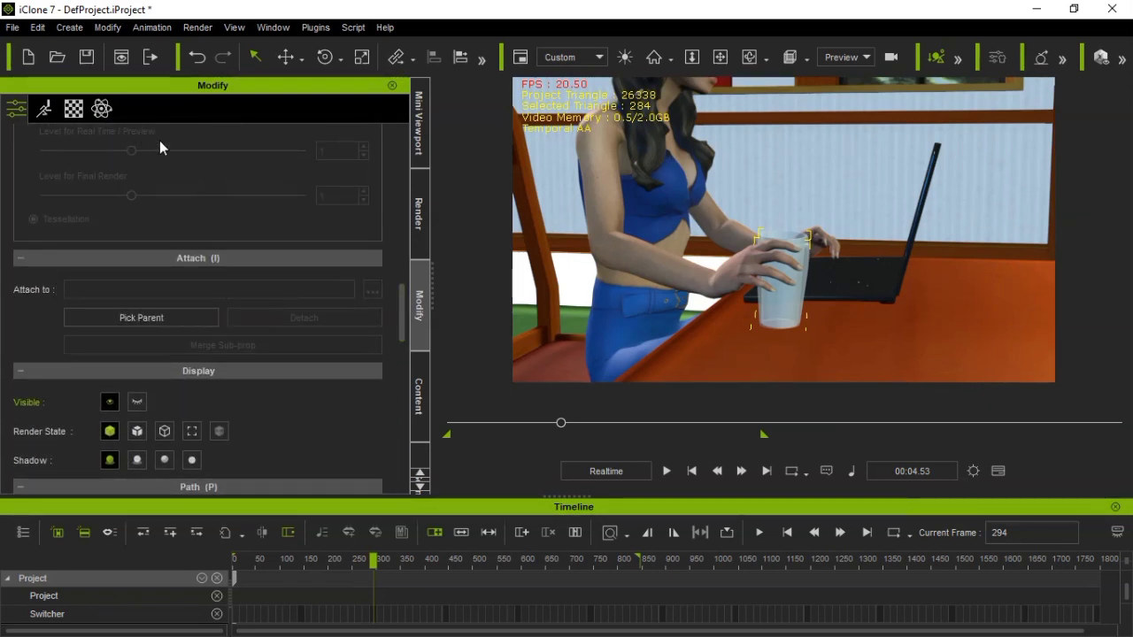
mouse_move(401, 306)
left_mouse_down()
mouse_move(396, 207)
mouse_move(405, 291)
mouse_move(395, 228)
mouse_move(394, 290)
left_mouse_up()
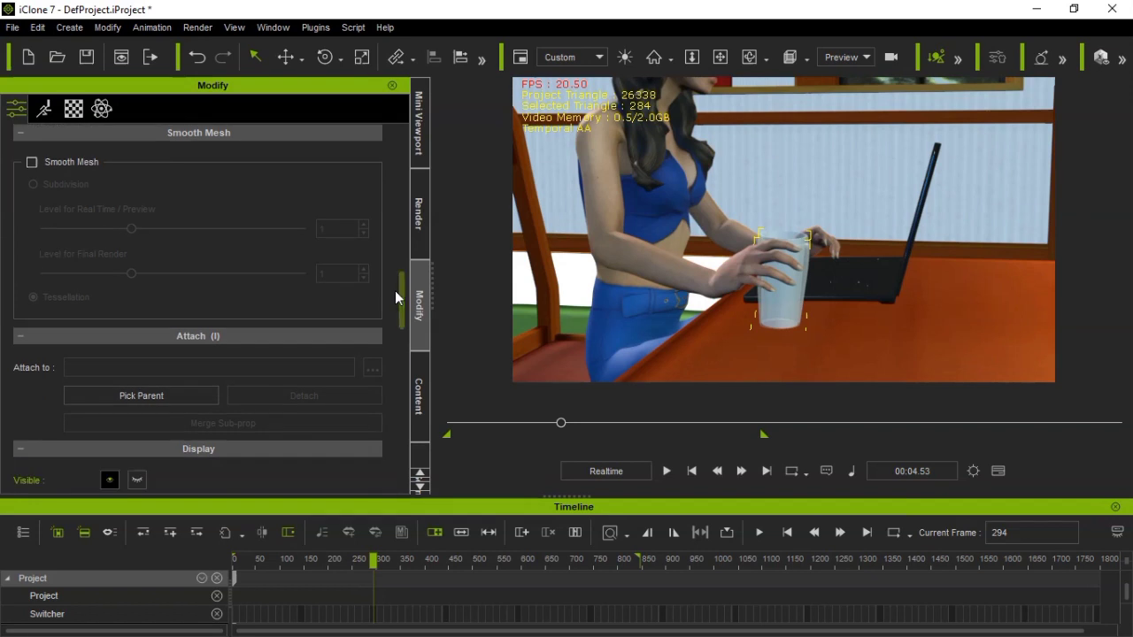
left_click(137, 396)
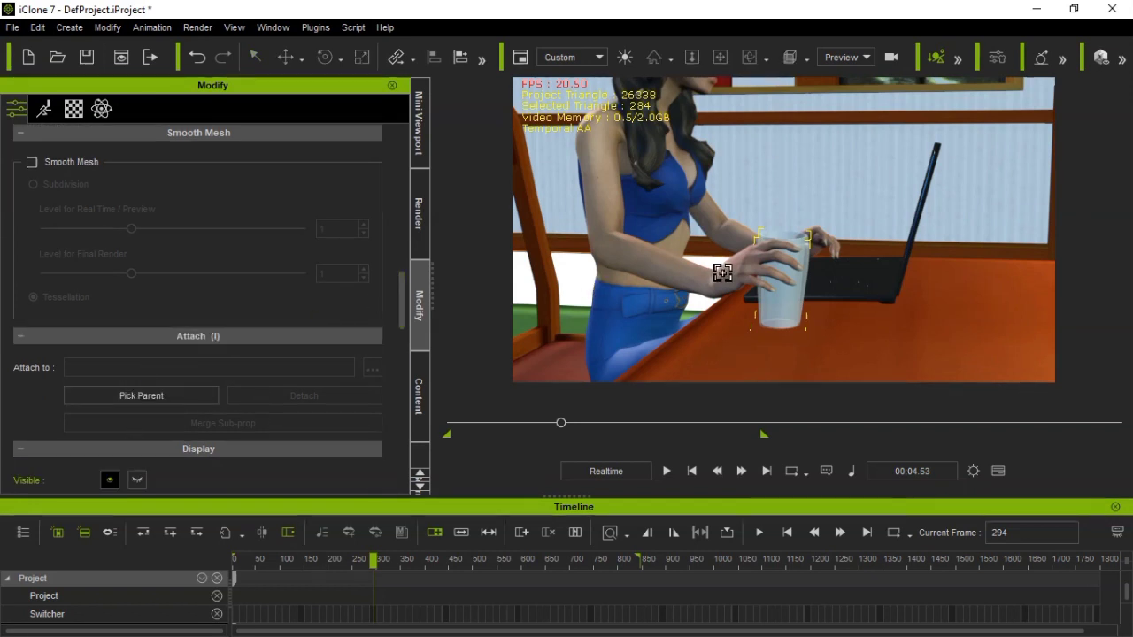
left_click(724, 281)
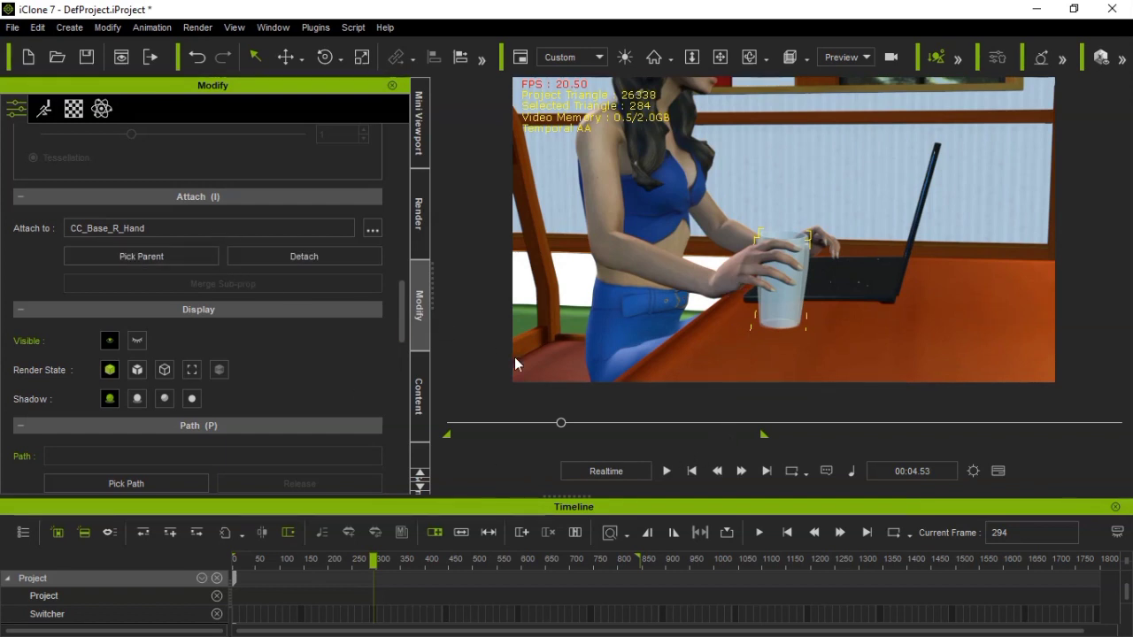
Play the motion with the attached glass up to frame 572 and detach the glass from the hand there
left_click(666, 473)
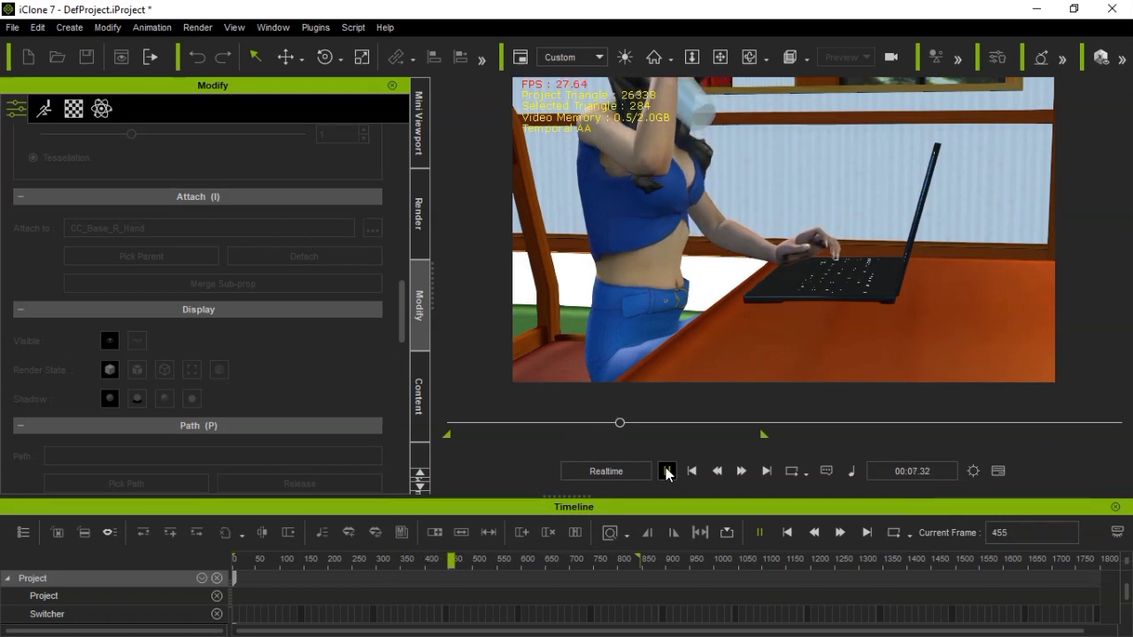
left_click(666, 472)
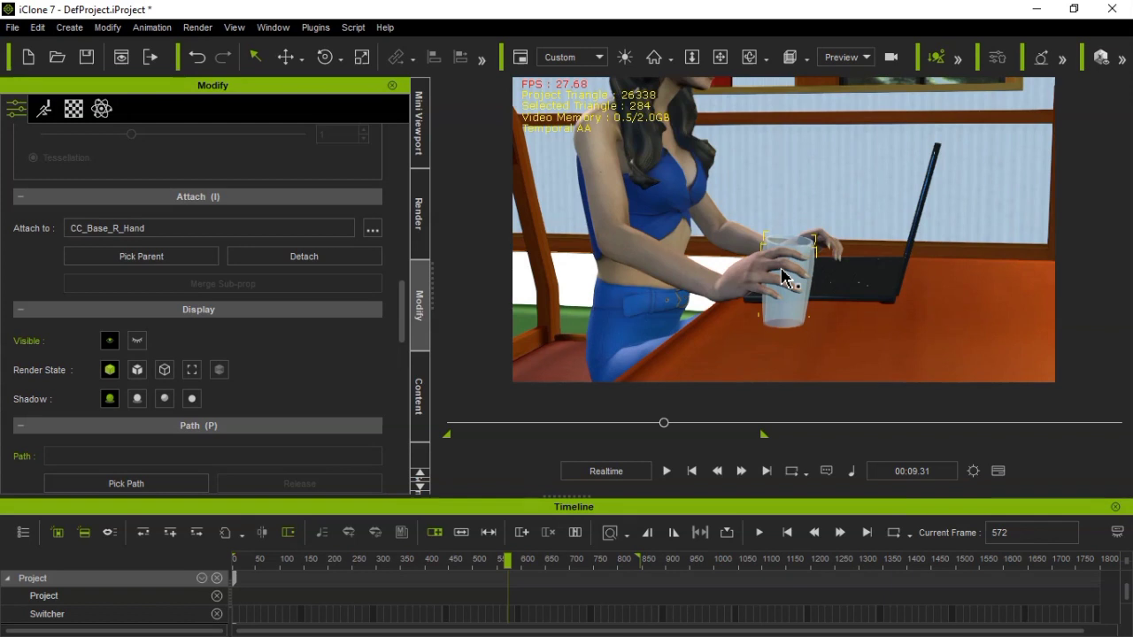
left_click(305, 256)
scroll(305, 256, "up", 3)
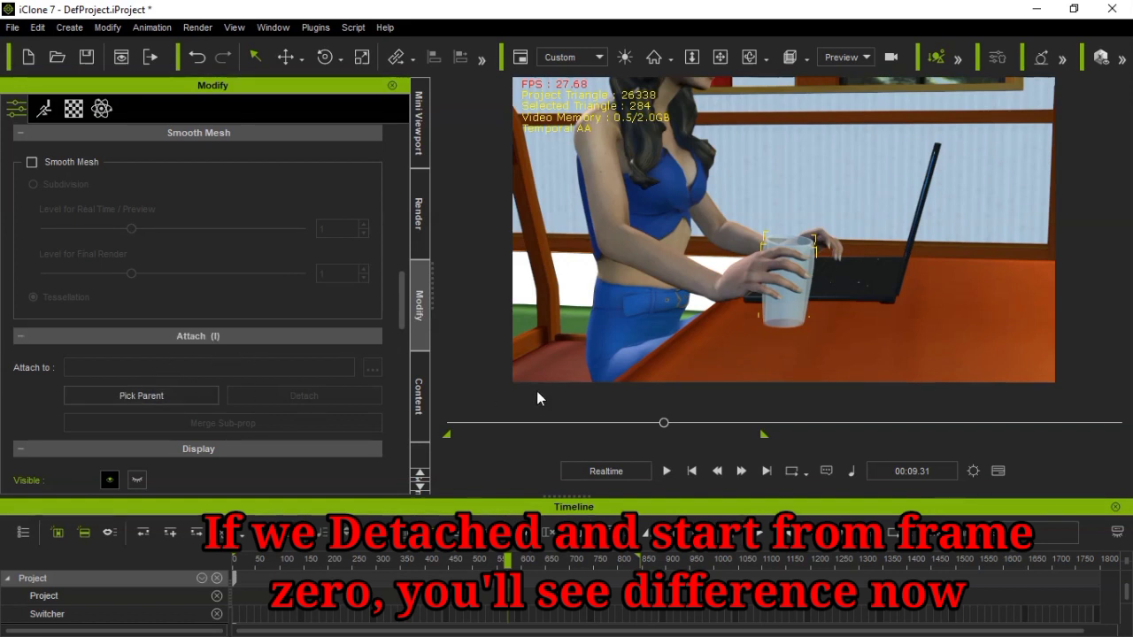
Play the rest of the motion with the detached glass, and replay the whole motion from frame 1
left_click(668, 471)
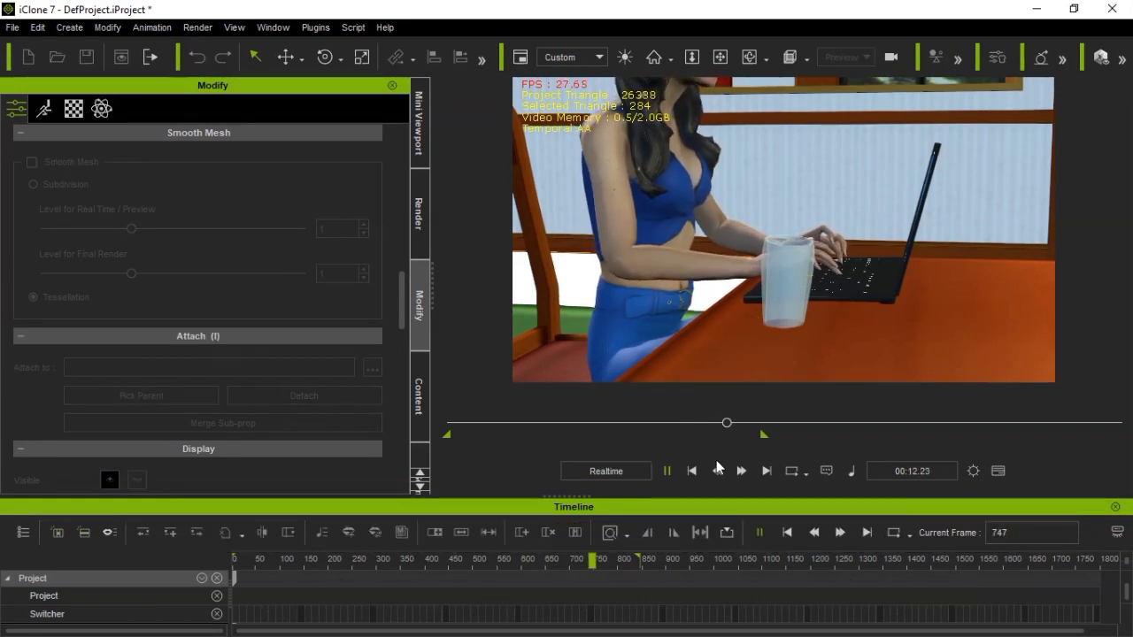
left_click(799, 315)
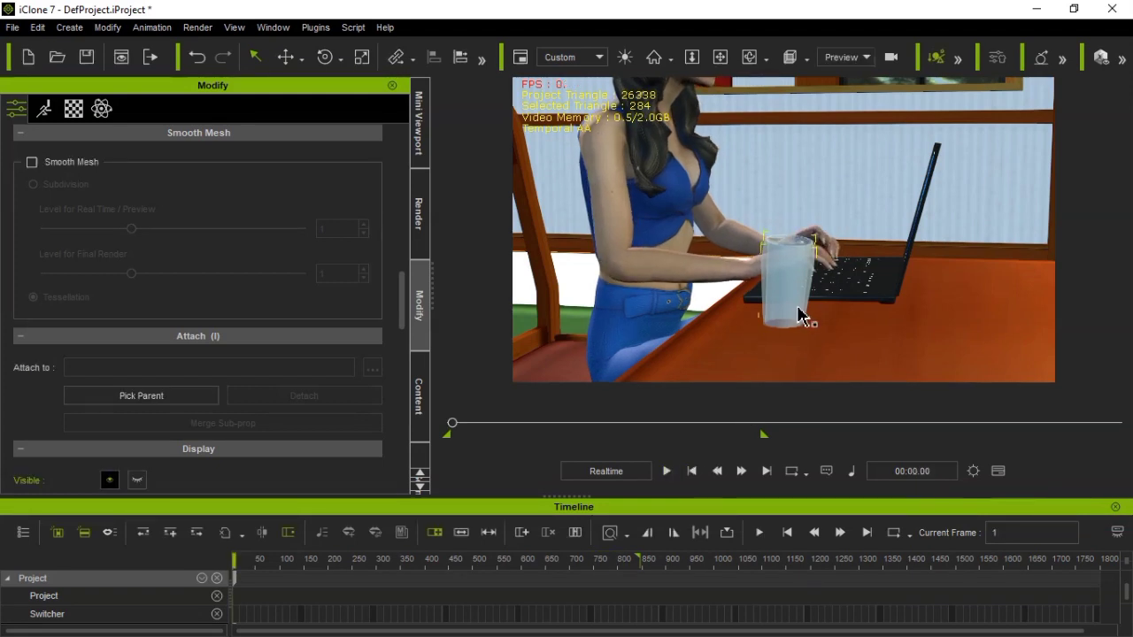
left_click(667, 471)
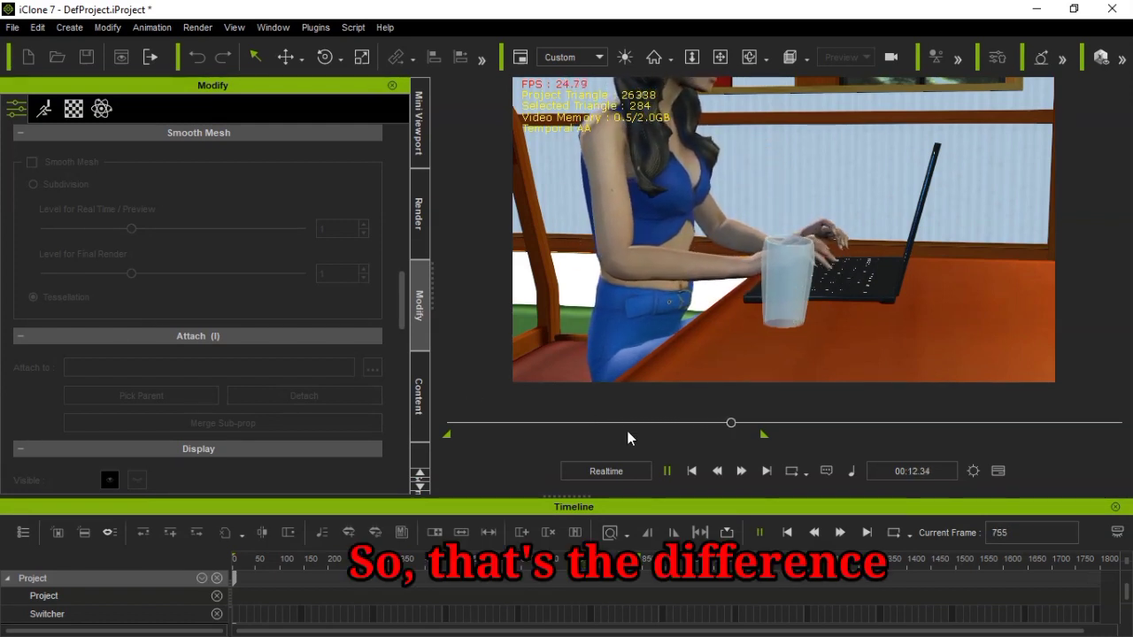
key("space")
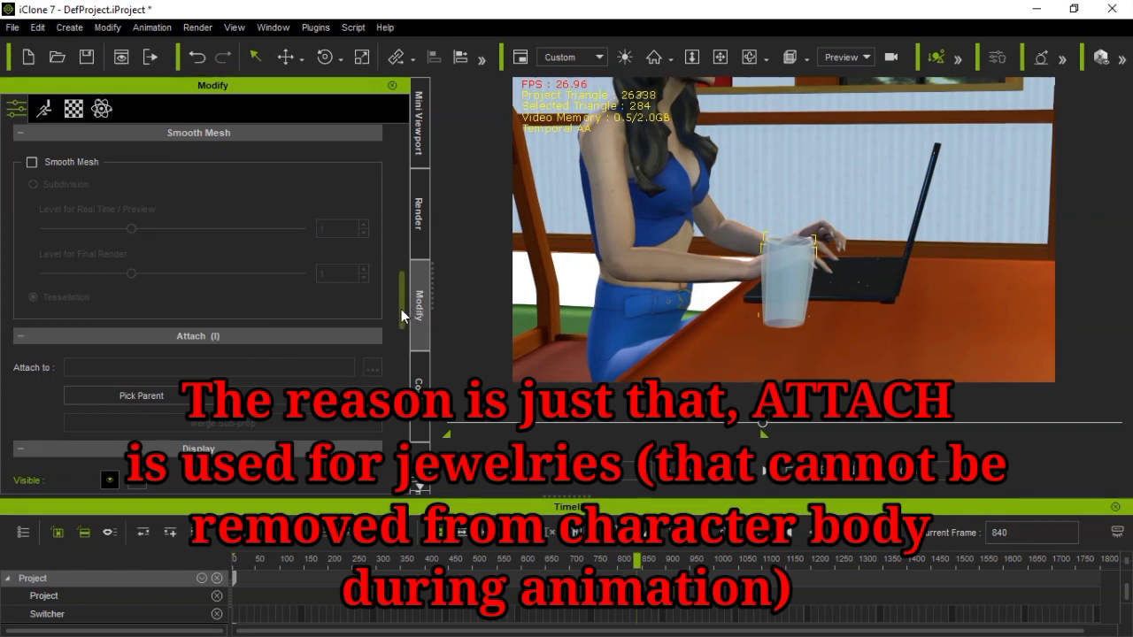
Review the glass's Modify properties, comparing the green animatable labels in Transform, Linkage, Look at, Display, Path and Spring with the Attach section
left_click_drag(401, 309, 404, 217)
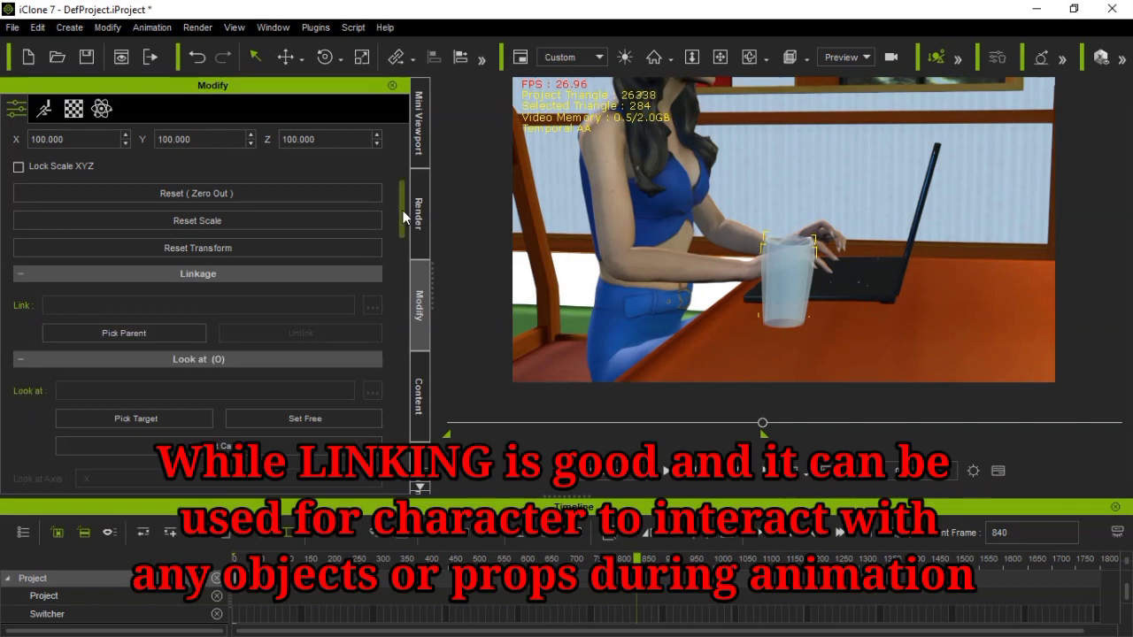
left_click_drag(403, 216, 404, 169)
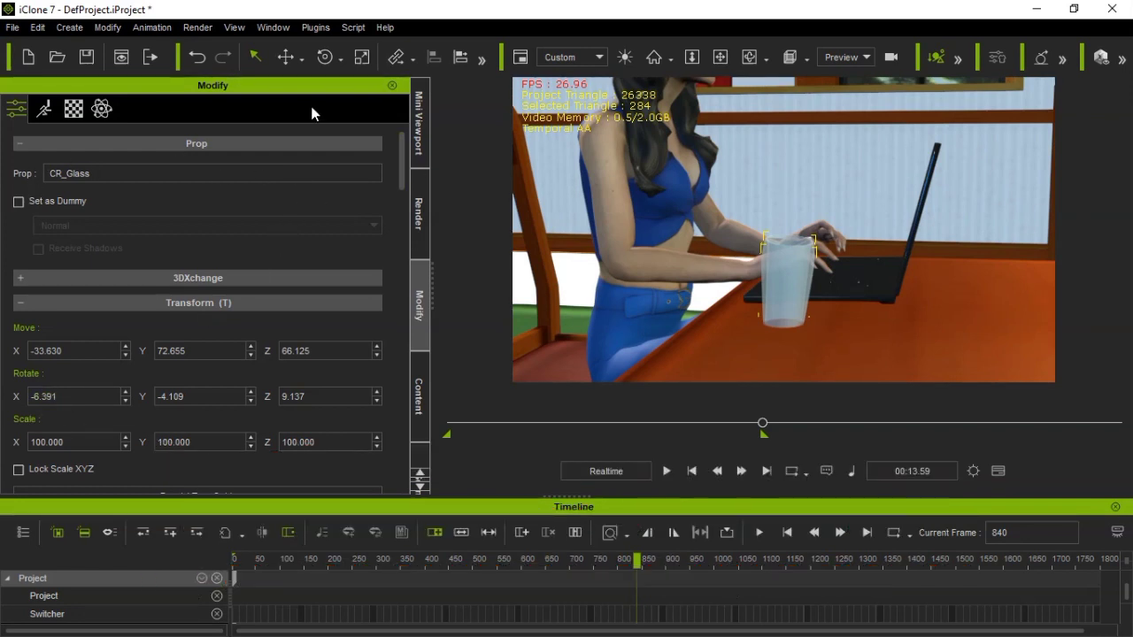
left_click_drag(406, 135, 403, 205)
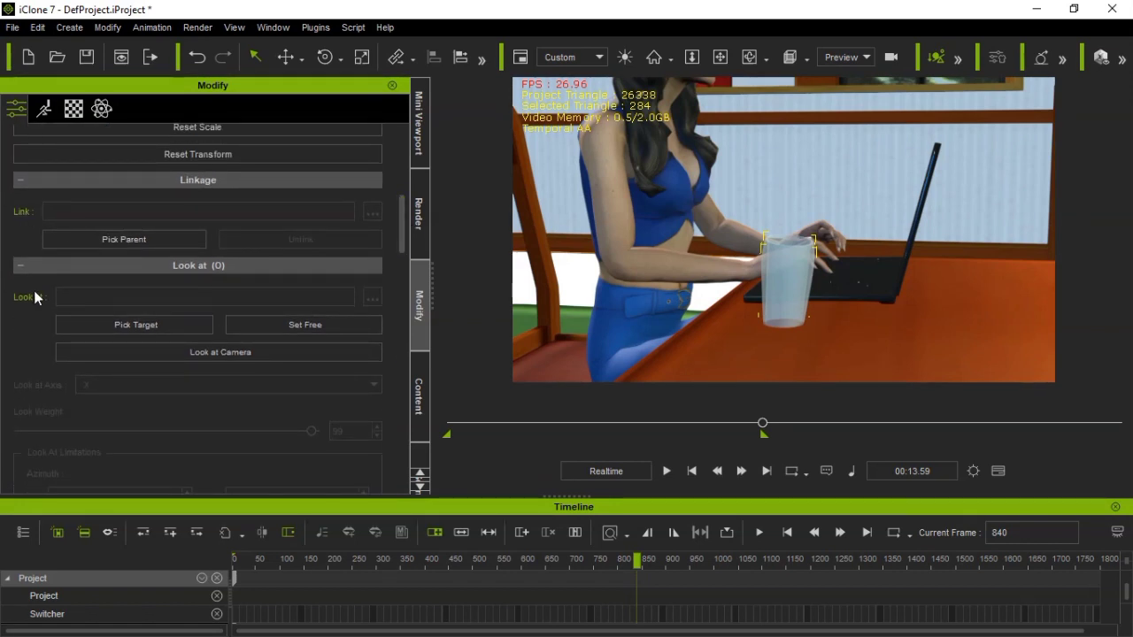
left_click_drag(402, 215, 401, 317)
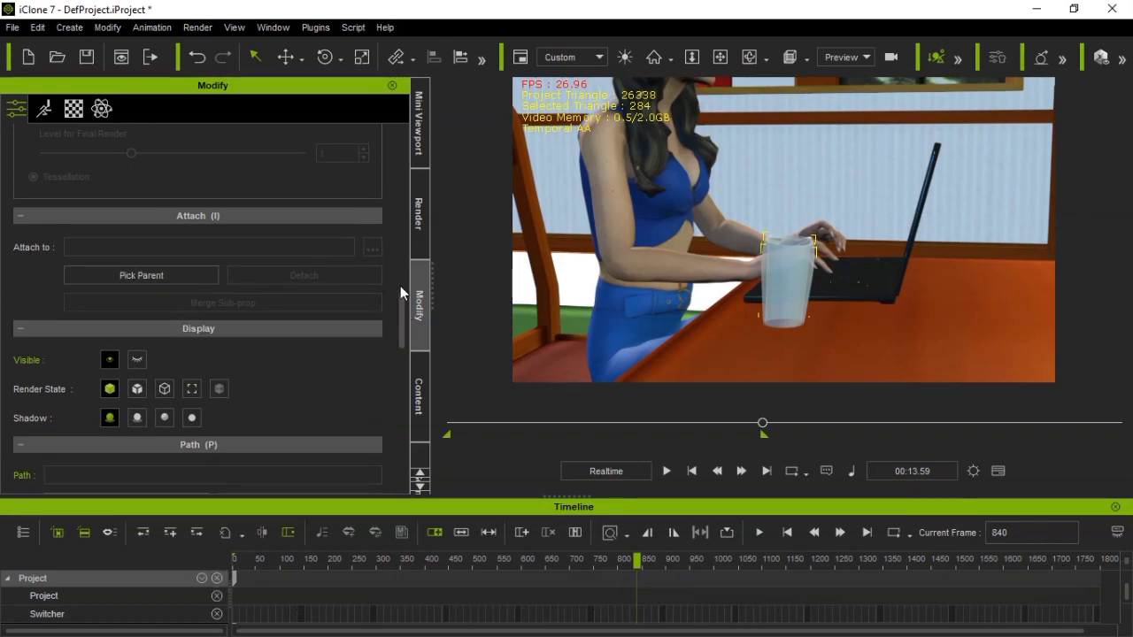
left_click_drag(400, 286, 403, 412)
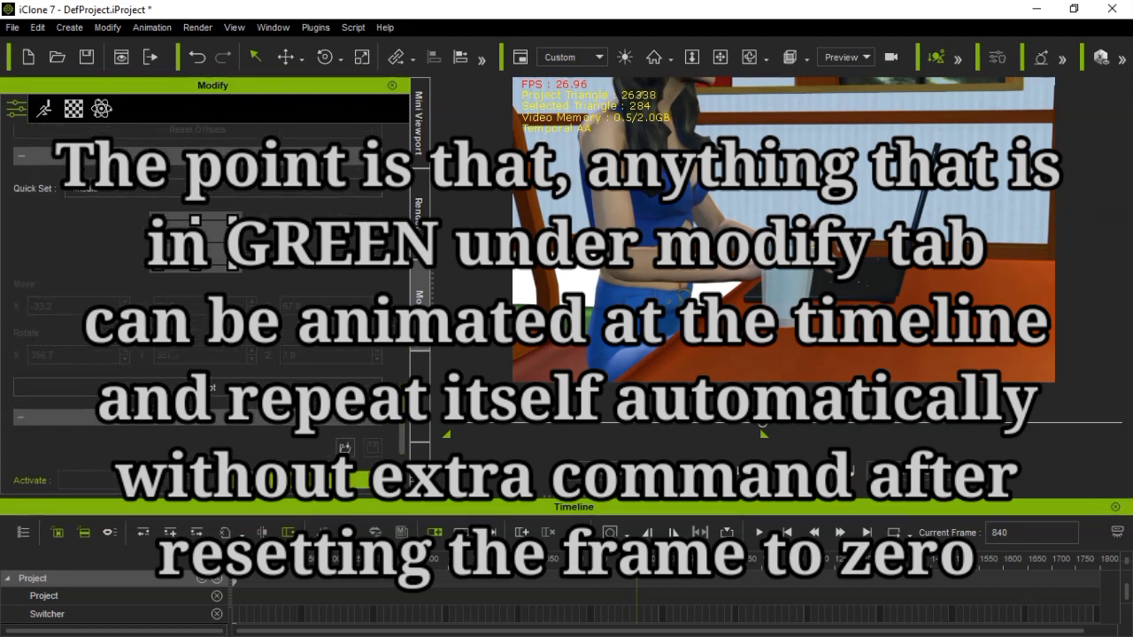
scroll(334, 419, "down", 2)
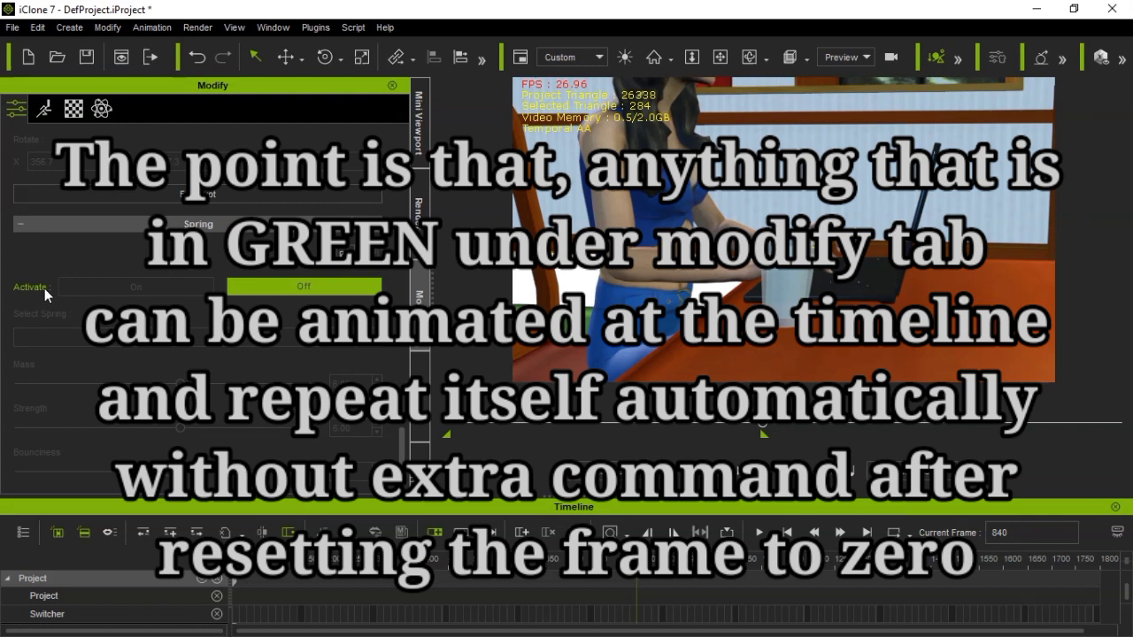
left_click_drag(403, 458, 397, 74)
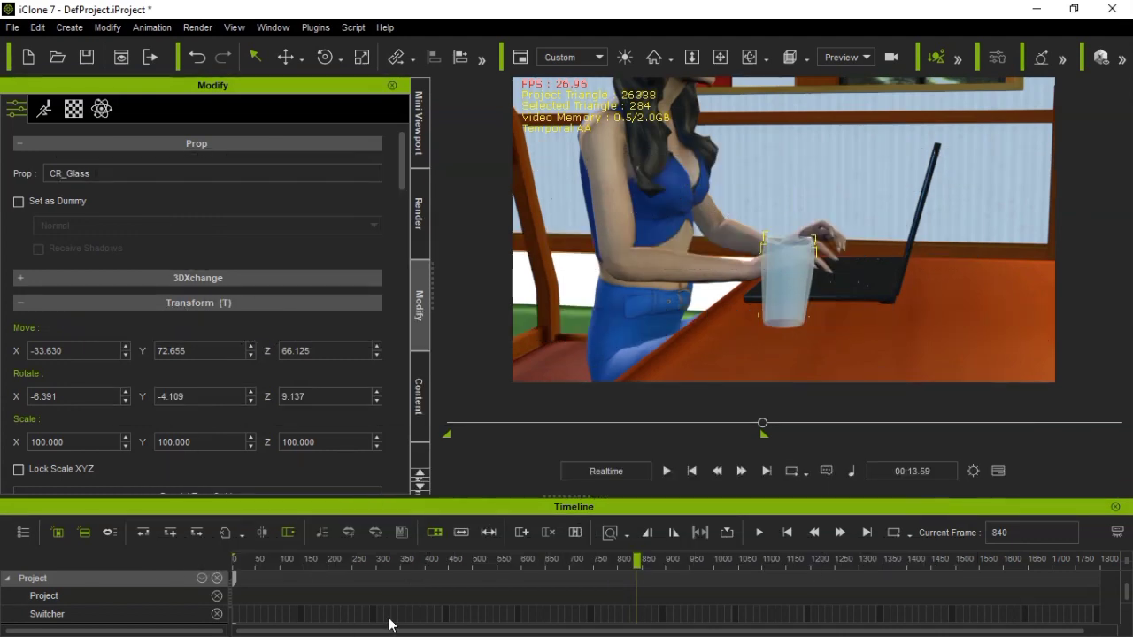
Minimize the iClone, Conference Room folder and Character Creator windows
left_click(1034, 9)
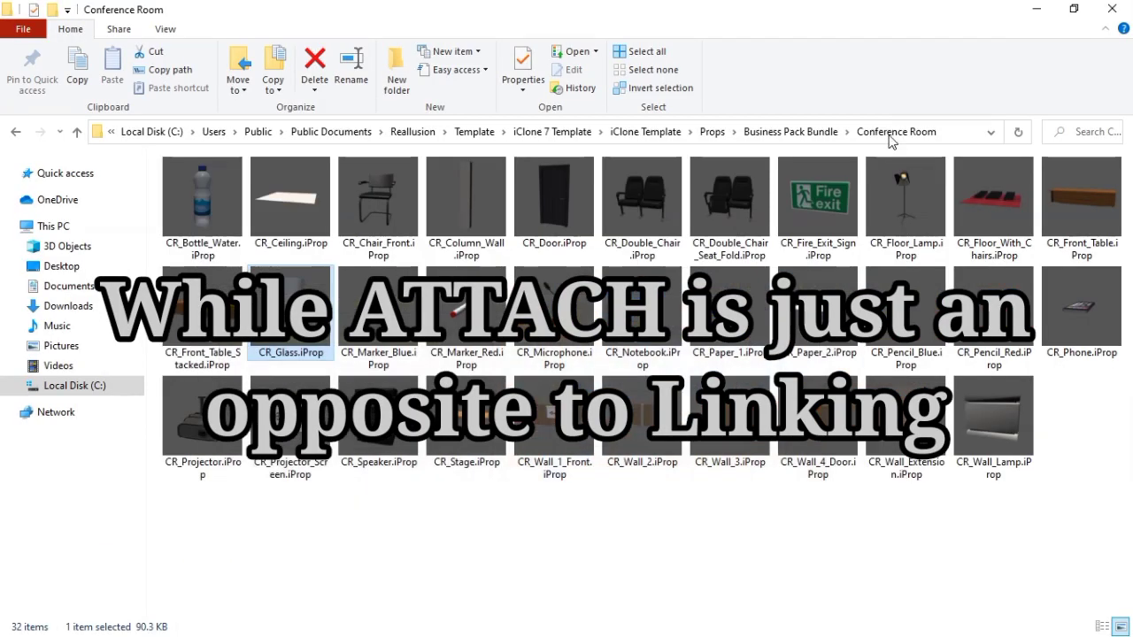
left_click(1036, 8)
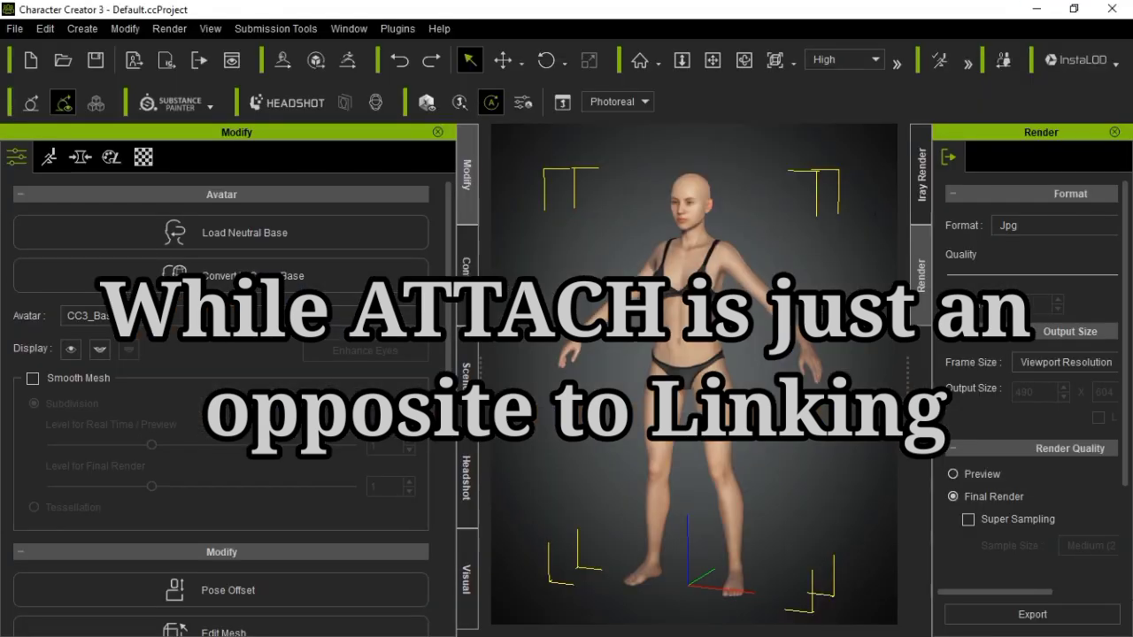
left_click(1053, 8)
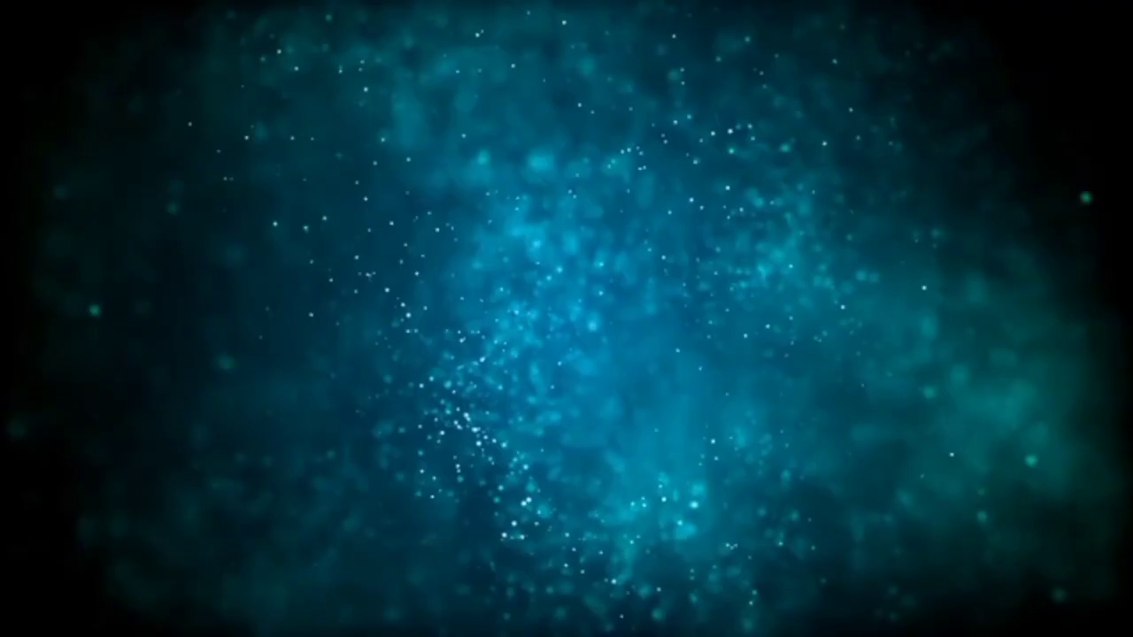